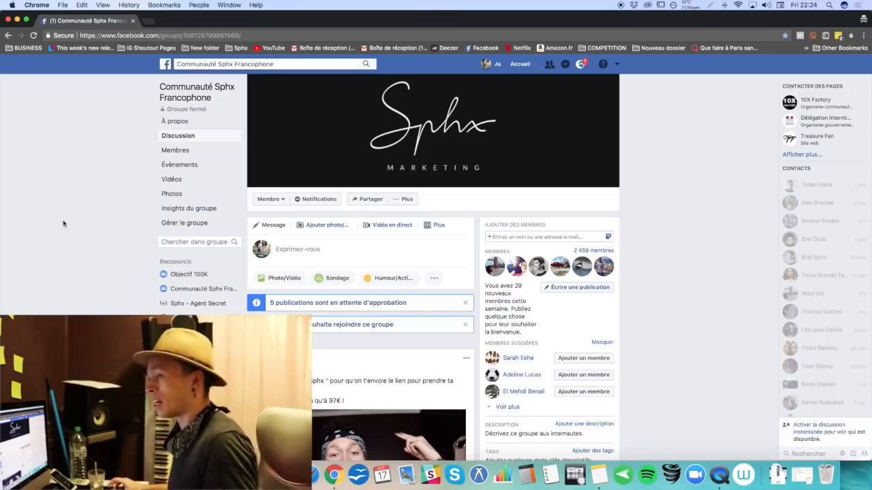
Step: Close the Facebook group tab, highlight business.facebook.com in the Power Editor address, and show the available business tools
{"action": "left_click", "coordinate": [133, 21]}
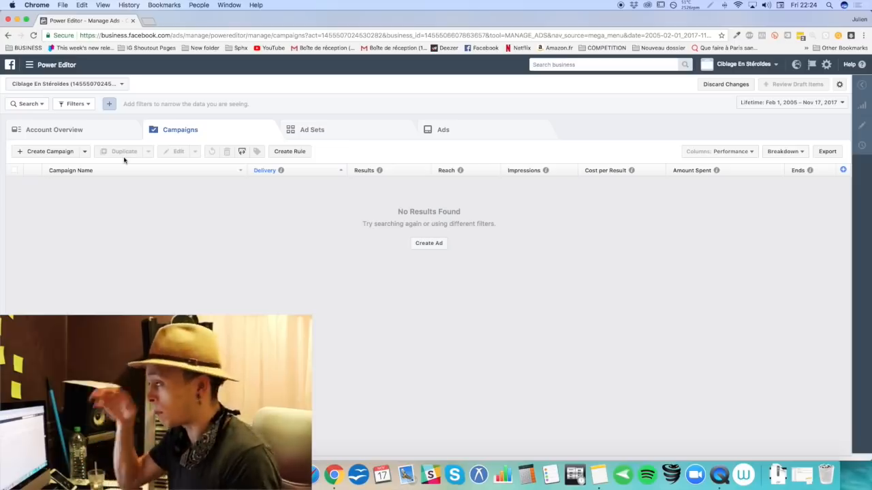
{"action": "left_click_drag", "start_coordinate": [170, 35], "coordinate": [103, 35]}
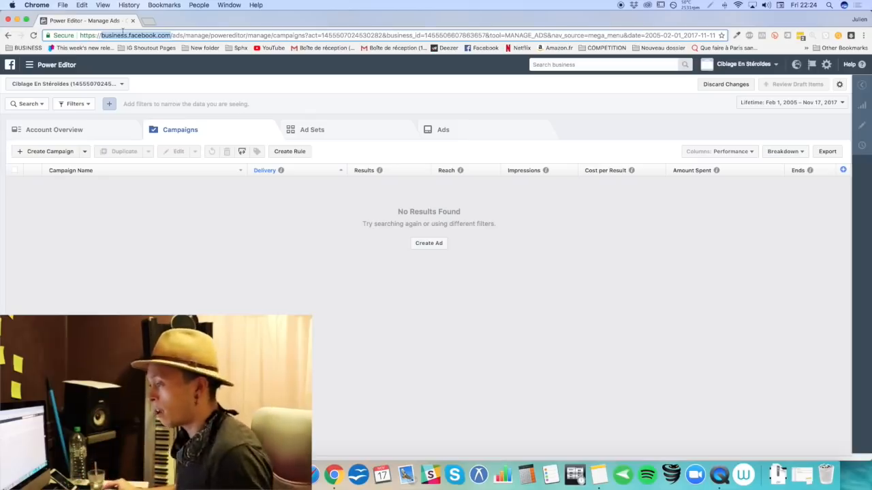
{"action": "left_click", "coordinate": [47, 68]}
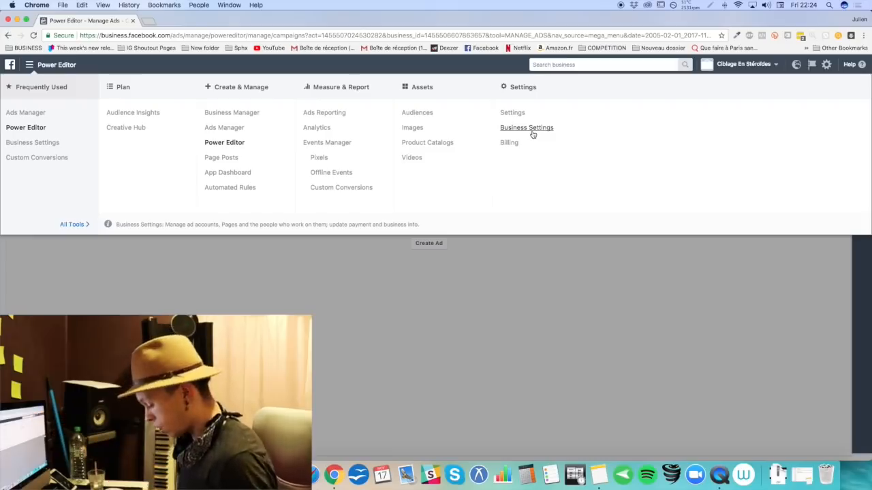
Step: Log in to Facebook in an incognito window to view the personal news feed, and return to the Power Editor campaign list
{"action": "key", "text": "super+shift+n"}
{"action": "left_click", "coordinate": [486, 49]}
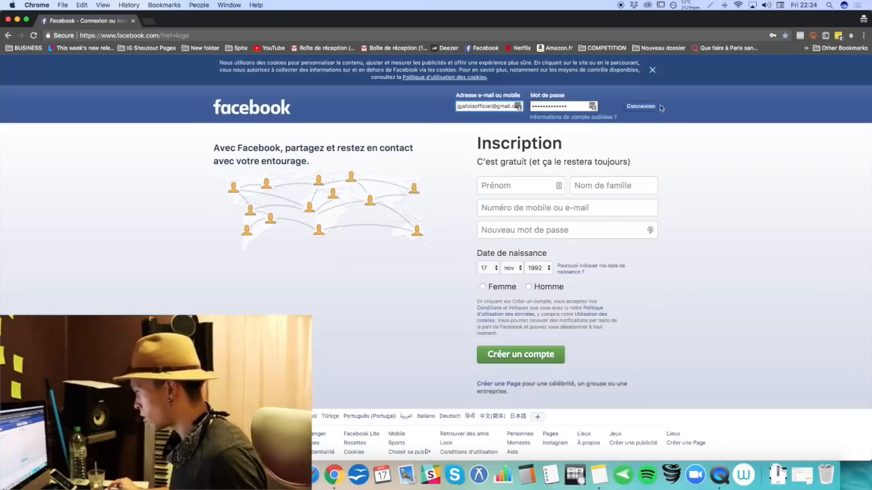
{"action": "left_click", "coordinate": [648, 111]}
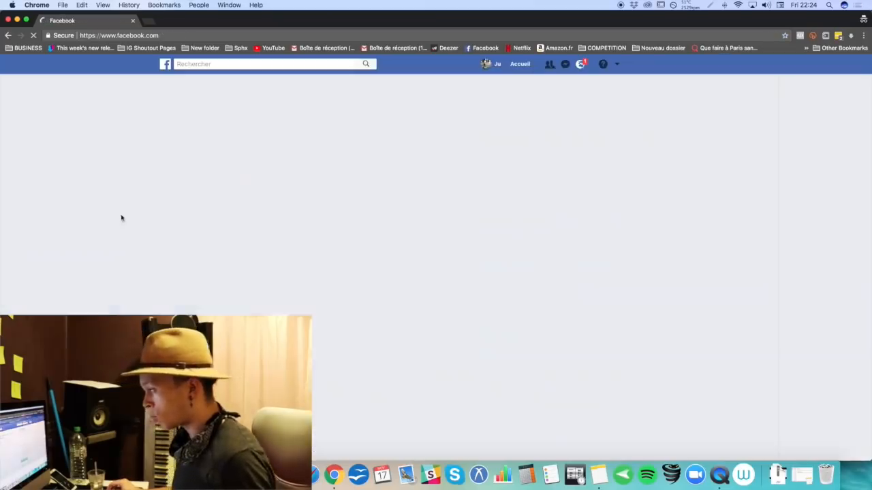
{"action": "scroll", "coordinate": [120, 216], "scroll_direction": "down", "scroll_amount": 3}
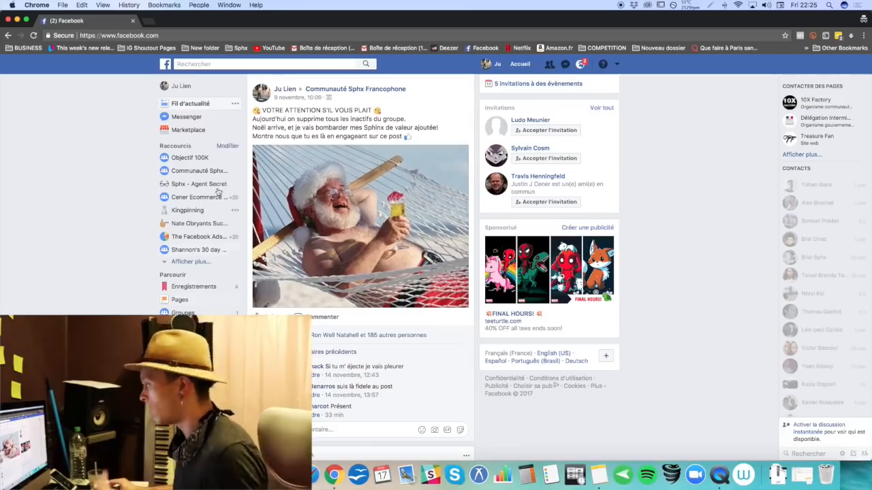
{"action": "left_click", "coordinate": [133, 22]}
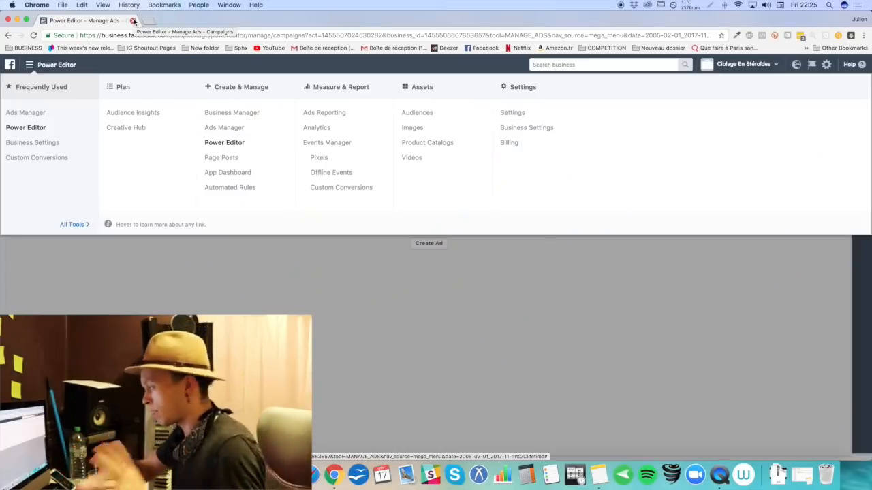
{"action": "left_click", "coordinate": [67, 301]}
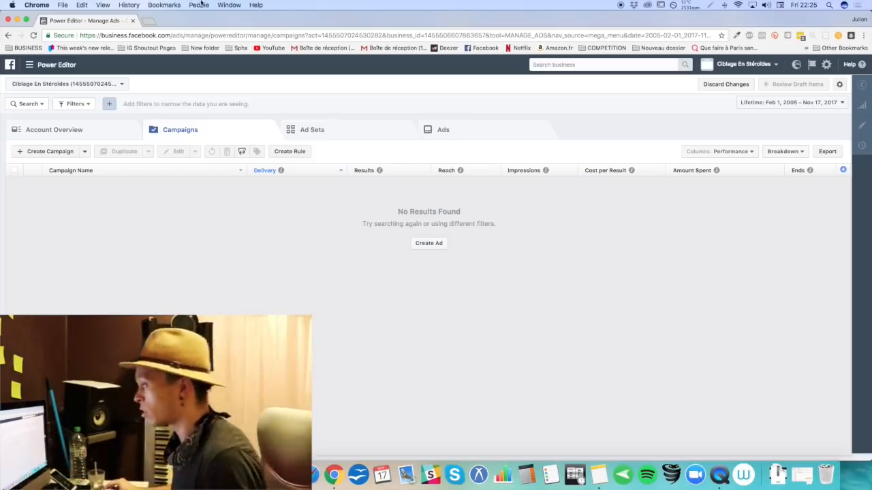
Step: Open aliexpress.com in a new tab and view the 3D butterfly wall stickers from the weekly bestselling products
{"action": "left_click", "coordinate": [149, 21]}
{"action": "type", "text": "aliexpress.com"}
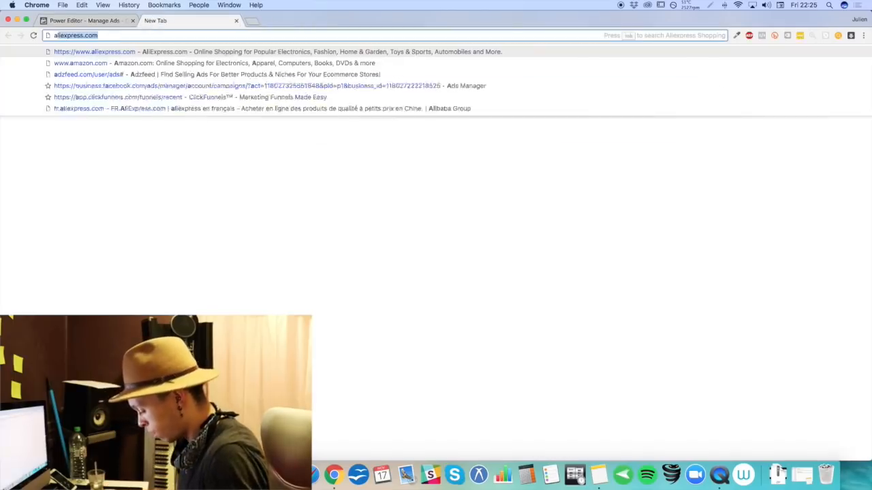
{"action": "key", "text": "Return"}
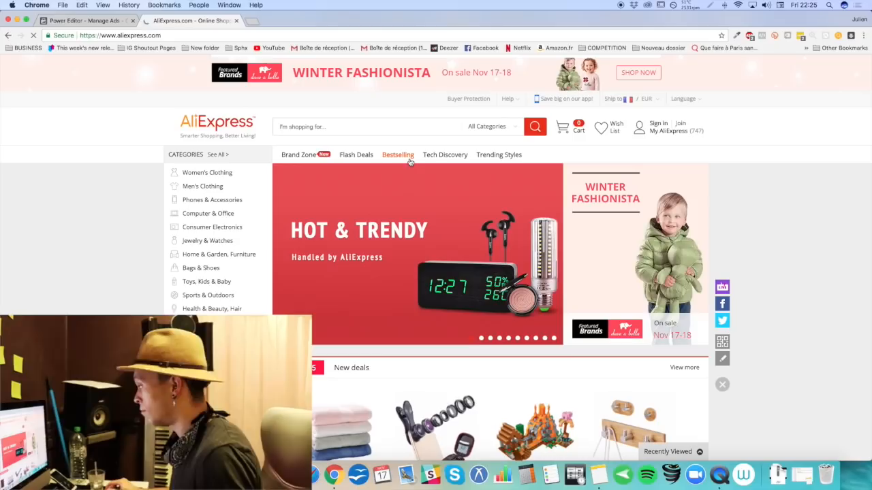
{"action": "left_click", "coordinate": [409, 156]}
{"action": "scroll", "coordinate": [296, 197], "scroll_direction": "down", "scroll_amount": 3}
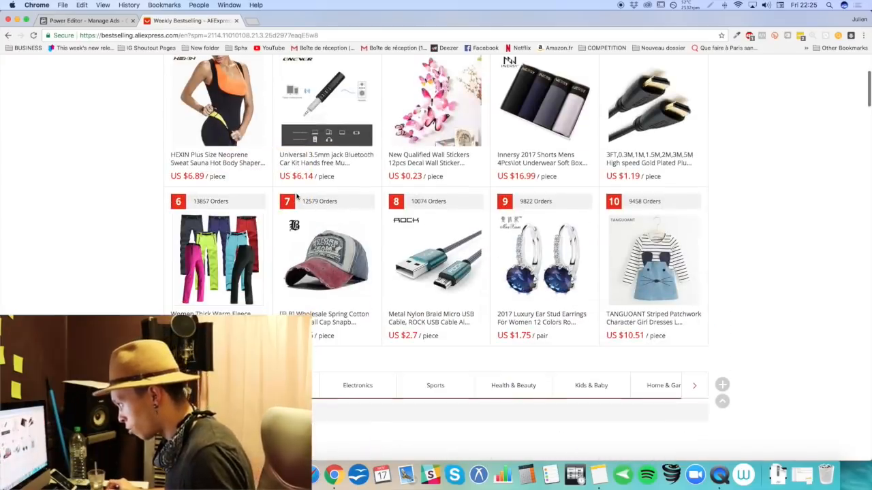
{"action": "scroll", "coordinate": [296, 197], "scroll_direction": "up", "scroll_amount": 2}
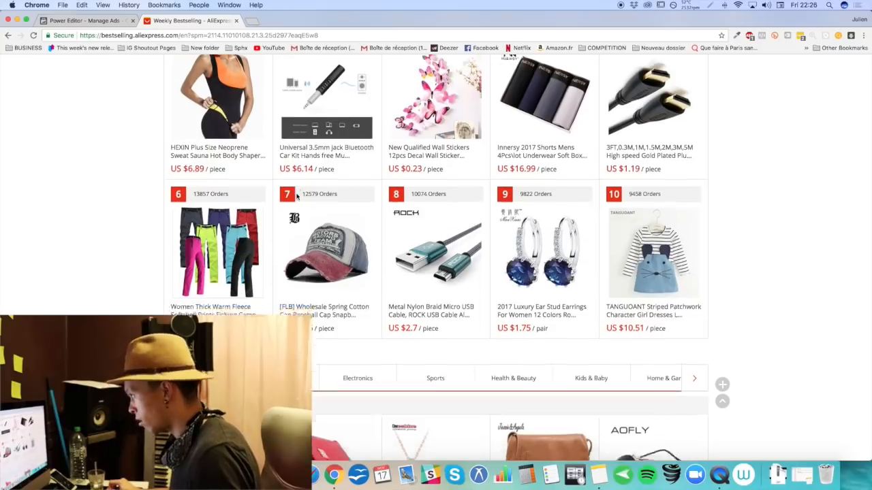
{"action": "left_click", "coordinate": [421, 166]}
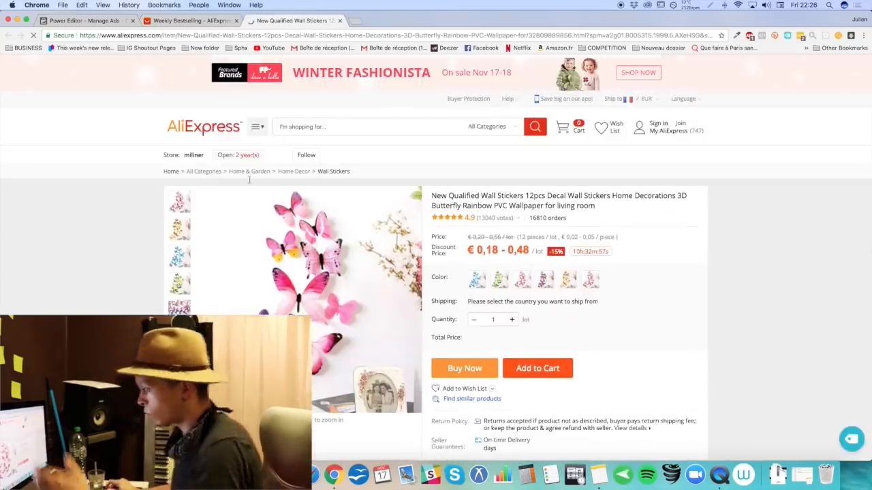
{"action": "mouse_move", "coordinate": [277, 284]}
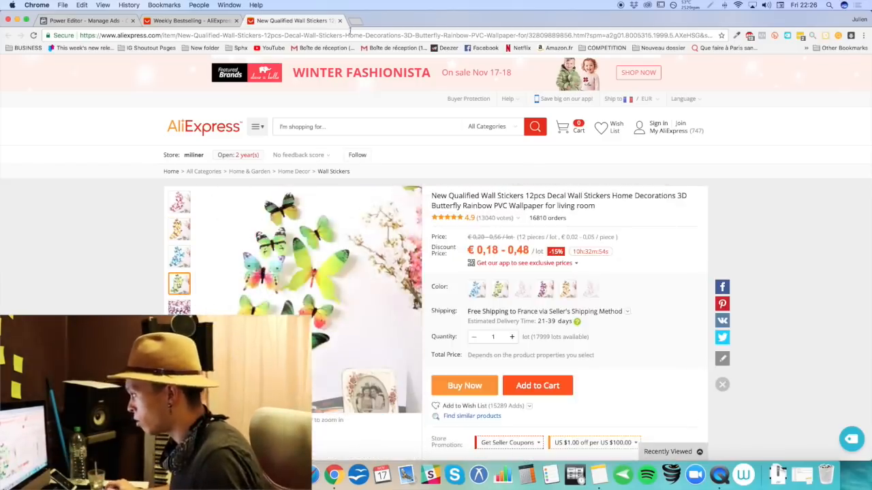
Step: Open bien-vu-boutique.myshopify.com/admin in a new tab and show the store's product list
{"action": "left_click", "coordinate": [355, 22]}
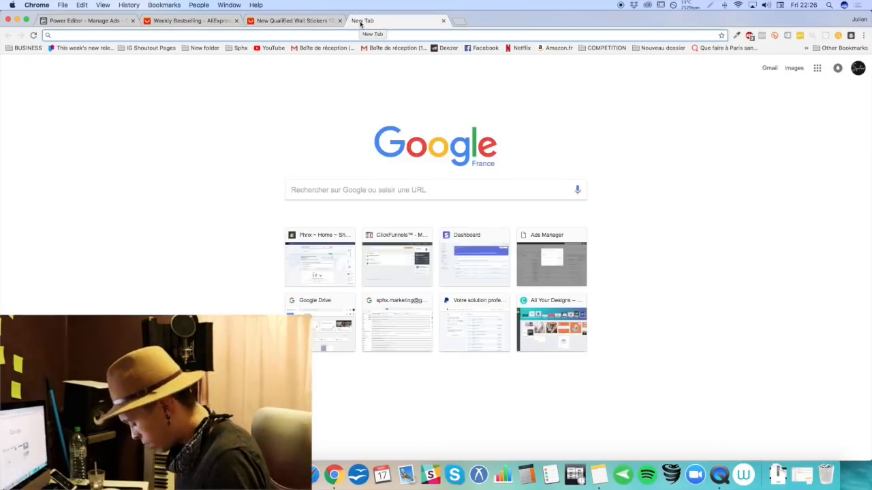
{"action": "type", "text": "bien-vu-"}
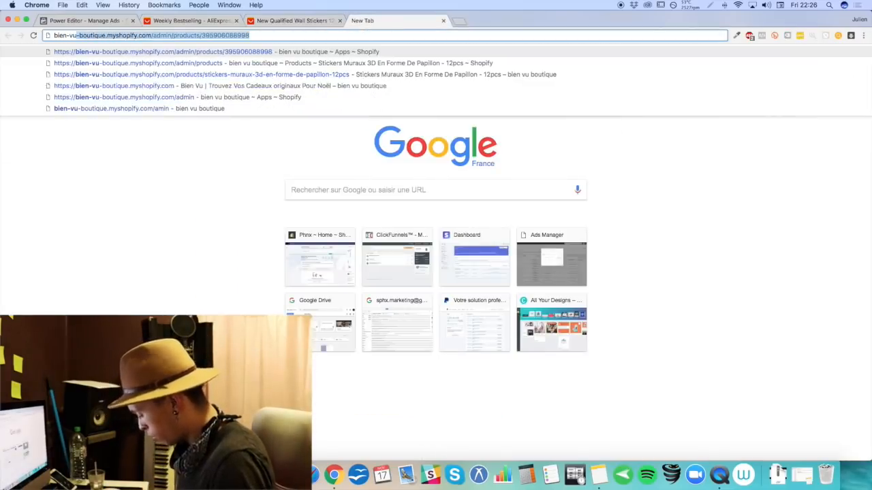
{"action": "type", "text": "boutique"}
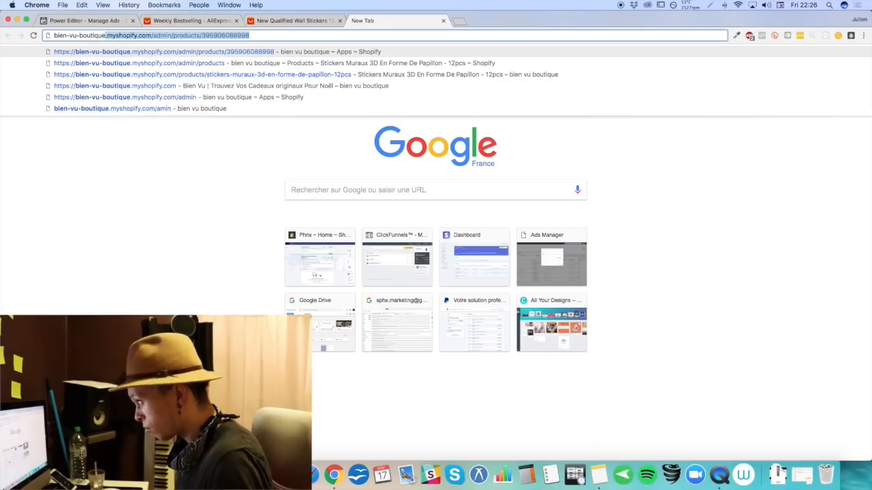
{"action": "left_click", "coordinate": [182, 35]}
{"action": "left_click_drag", "start_coordinate": [171, 35], "coordinate": [307, 37]}
{"action": "key", "text": "BackSpace"}
{"action": "key", "text": "Return"}
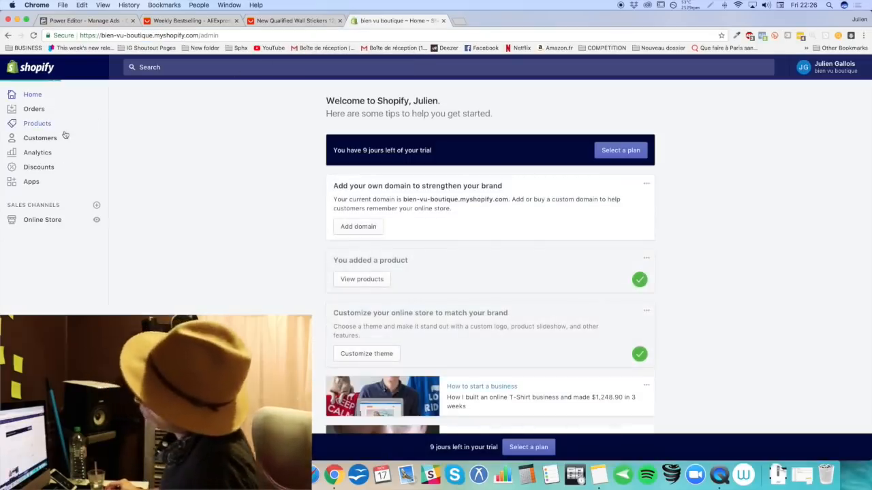
{"action": "left_click", "coordinate": [61, 125]}
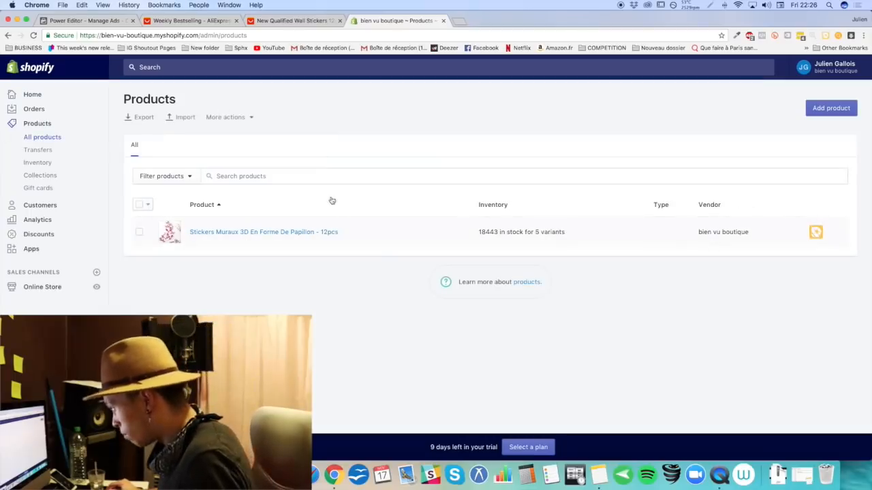
Step: View the online store's home page and open the butterfly wall stickers product page
{"action": "left_click", "coordinate": [98, 287]}
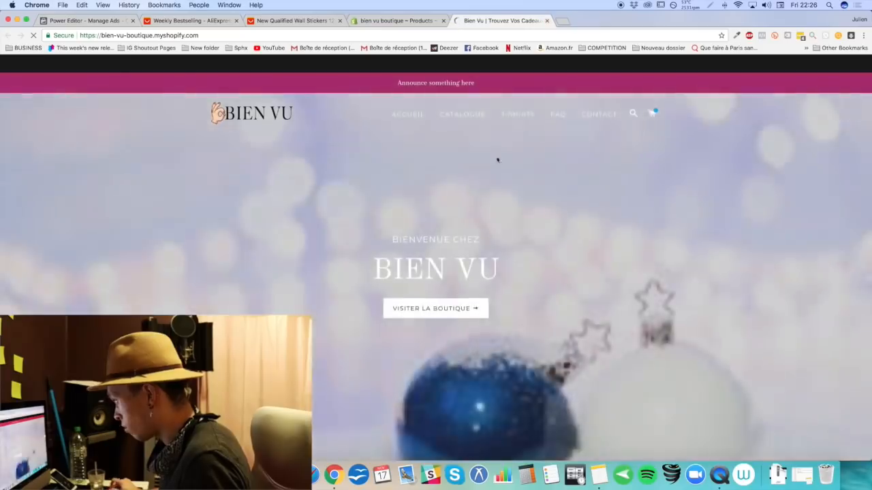
{"action": "scroll", "coordinate": [496, 159], "scroll_direction": "down", "scroll_amount": 10}
{"action": "scroll", "coordinate": [505, 199], "scroll_direction": "down", "scroll_amount": 5}
{"action": "left_click", "coordinate": [457, 263]}
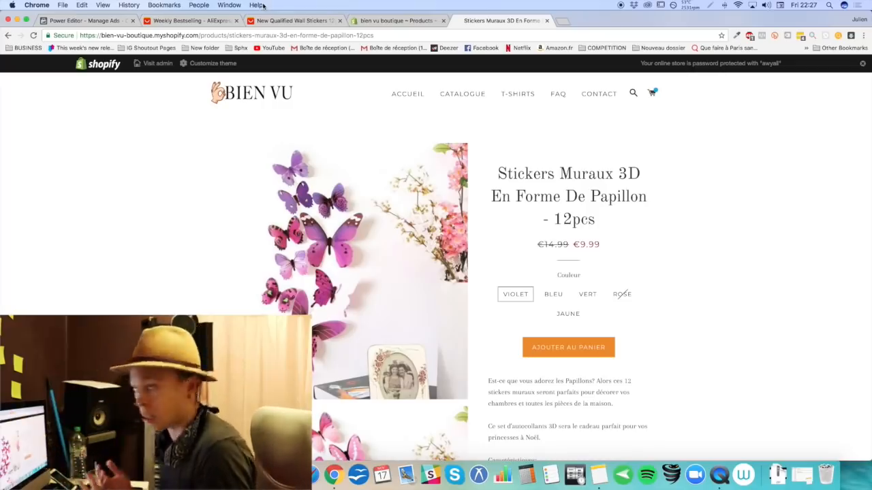
Step: Return to Power Editor and start a new campaign named "Stickers papillons" with the Conversions objective
{"action": "left_click", "coordinate": [71, 21]}
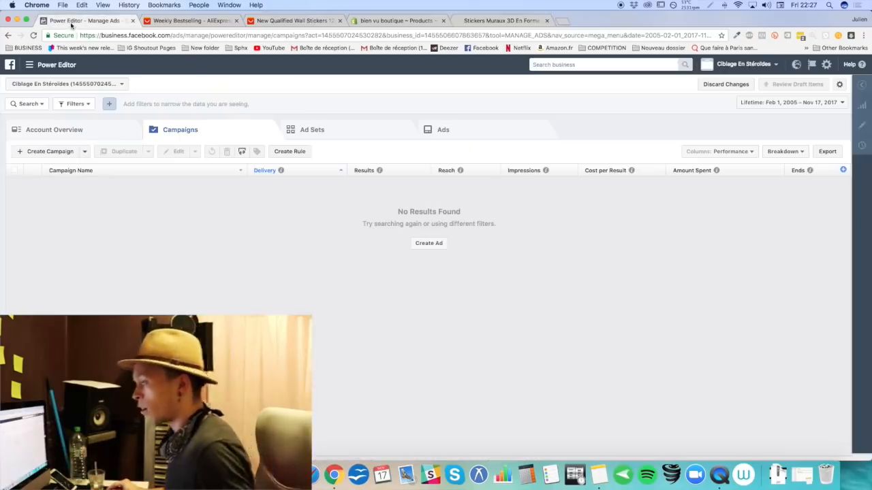
{"action": "left_click", "coordinate": [57, 68]}
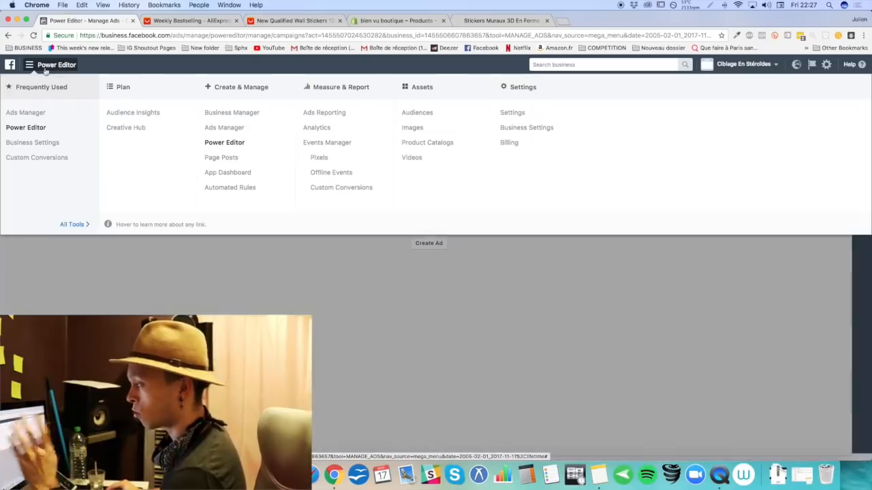
{"action": "left_click", "coordinate": [21, 128]}
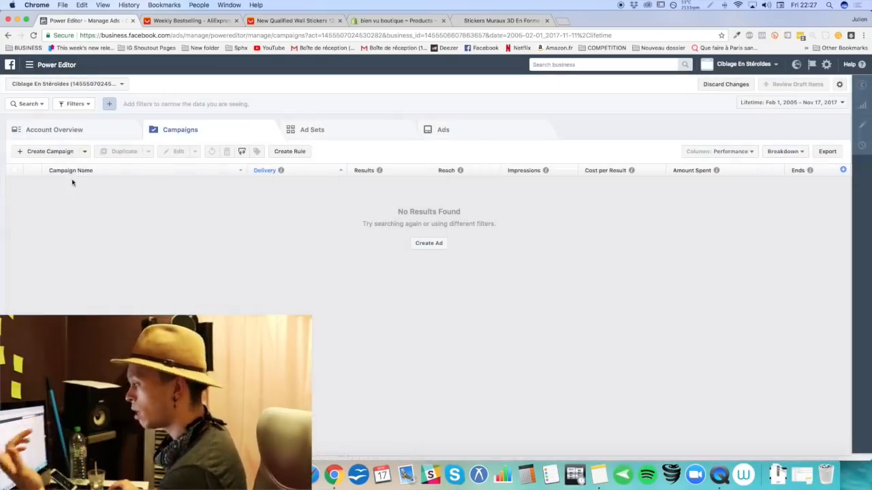
{"action": "left_click", "coordinate": [69, 151]}
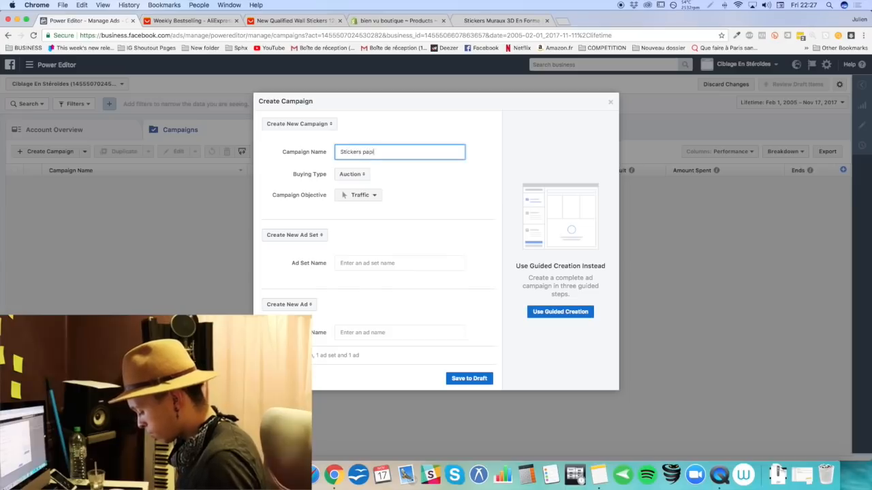
{"action": "key", "text": "super+a"}
{"action": "key", "text": "super+c"}
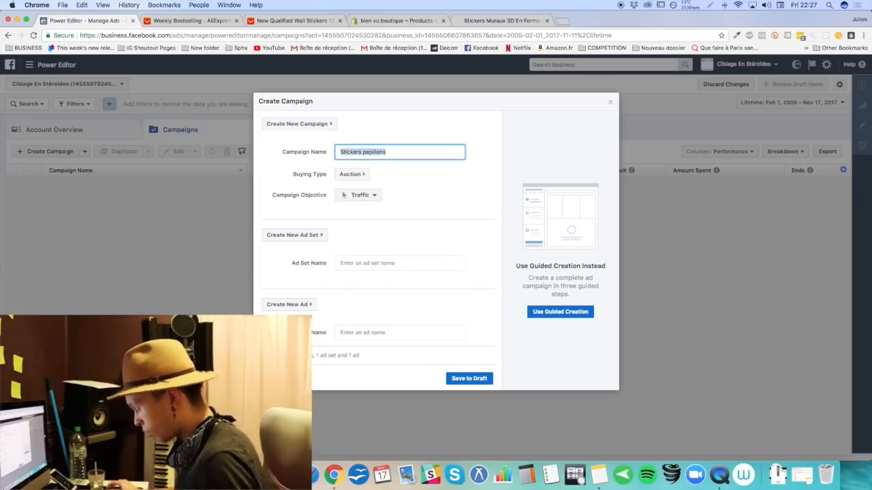
{"action": "left_click", "coordinate": [371, 200]}
{"action": "left_click", "coordinate": [382, 377]}
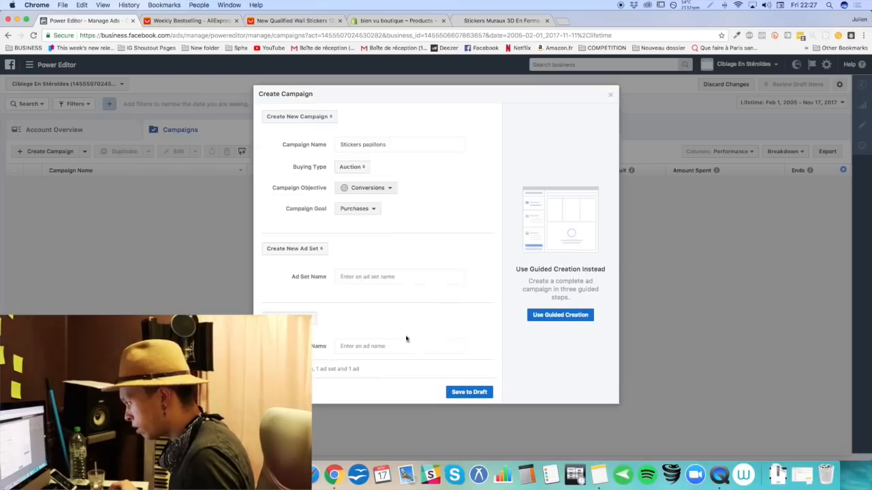
Step: Name both the new ad set and the new ad "Stickers papillons" and save the campaign to draft
{"action": "left_click", "coordinate": [368, 274]}
{"action": "key", "text": "super+v"}
{"action": "key", "text": "Tab"}
{"action": "key", "text": "Tab"}
{"action": "key", "text": "super+v"}
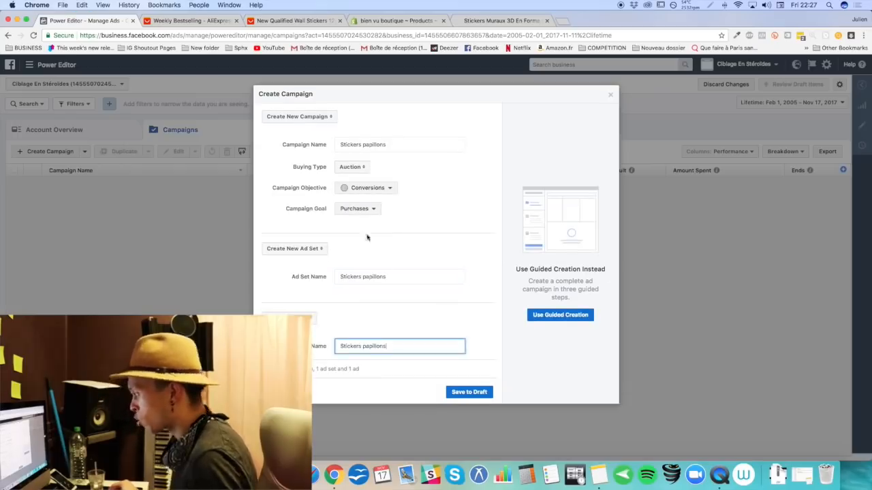
{"action": "left_click", "coordinate": [467, 391]}
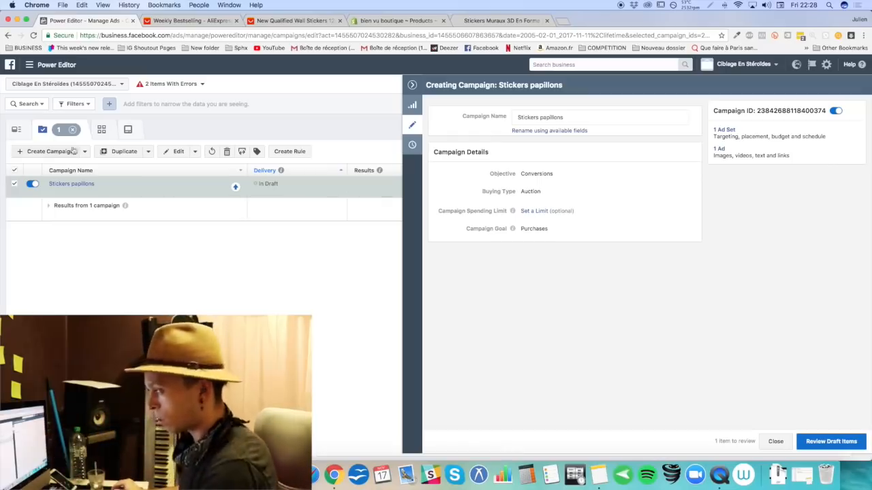
Step: Set the website conversion event of the "Stickers papillons" ad set to Purchase
{"action": "left_click", "coordinate": [100, 132]}
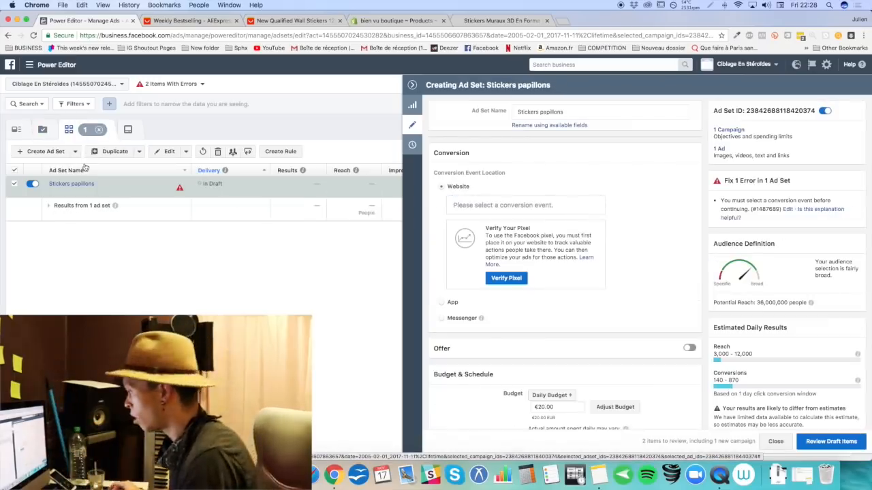
{"action": "left_click", "coordinate": [479, 206]}
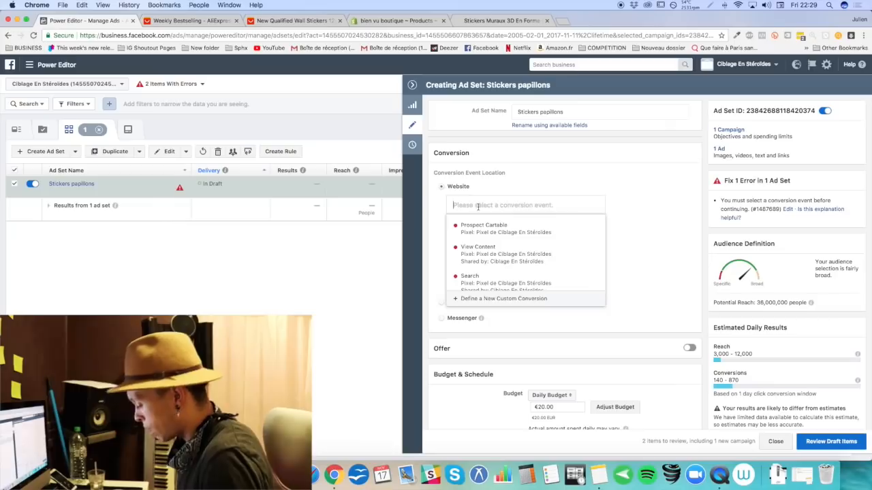
{"action": "type", "text": "purch"}
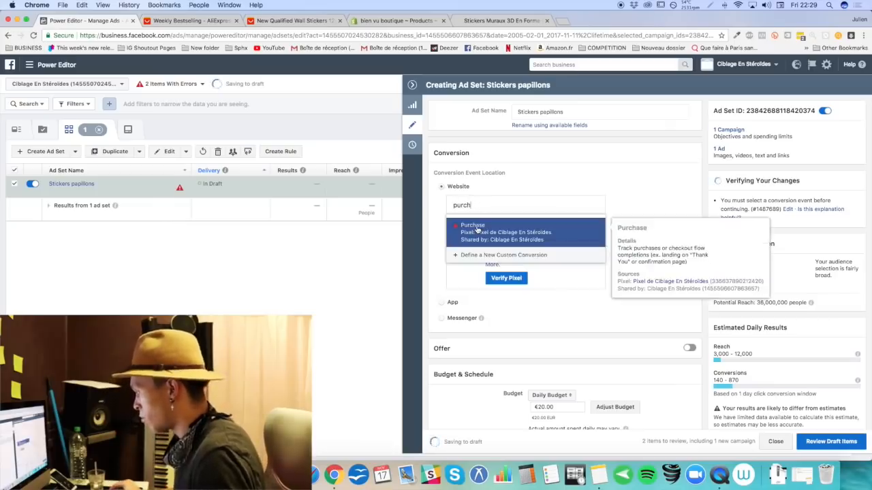
{"action": "left_click", "coordinate": [511, 216]}
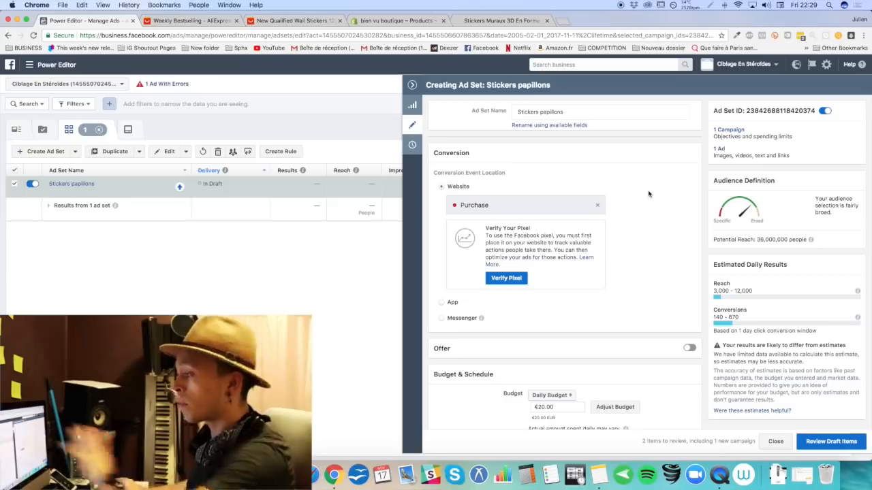
Step: Review the "Stickers papillons" campaign details and go into its ad set
{"action": "left_click", "coordinate": [42, 131]}
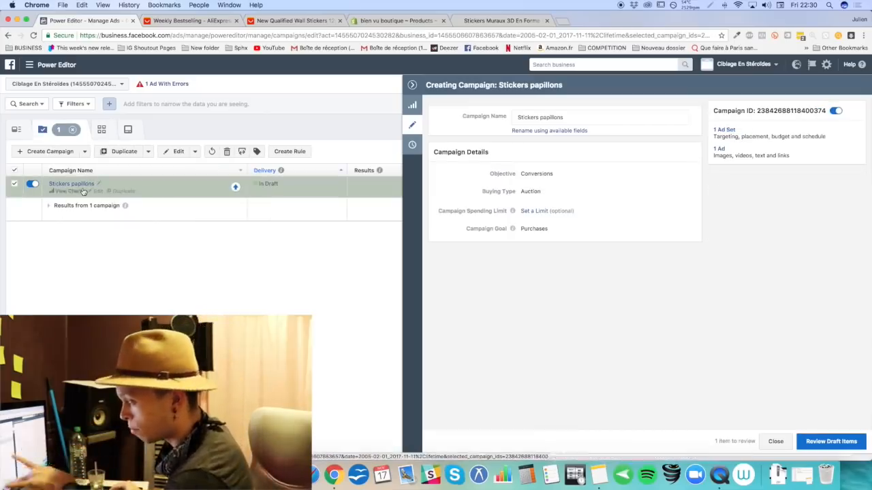
{"action": "left_click", "coordinate": [75, 185]}
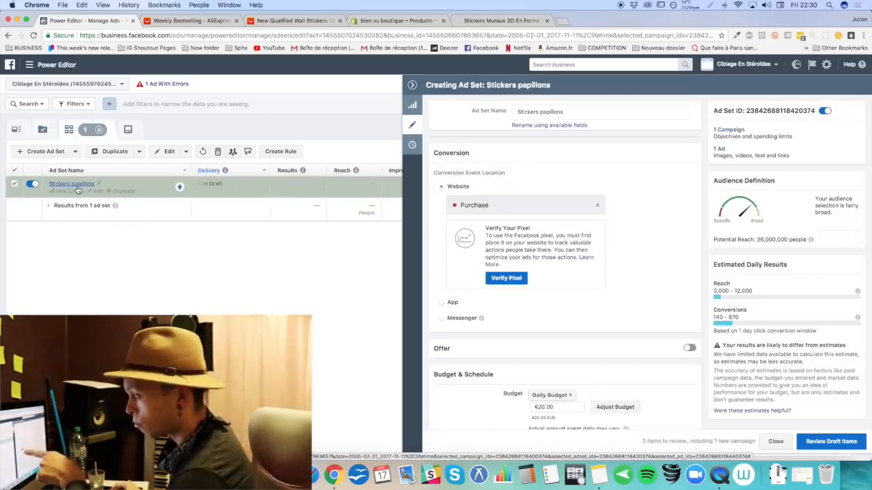
Step: Close the ad set editor, look over the campaign's ad list and return to its ad sets
{"action": "left_click", "coordinate": [412, 84]}
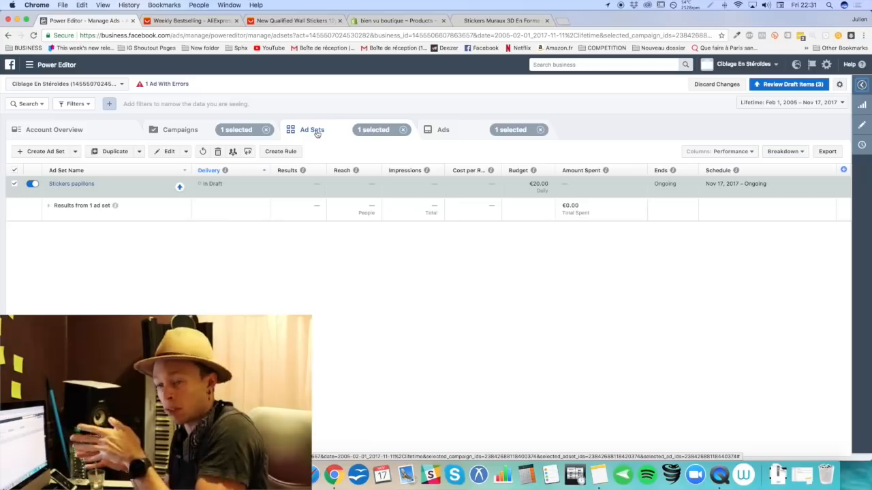
{"action": "left_click", "coordinate": [448, 129]}
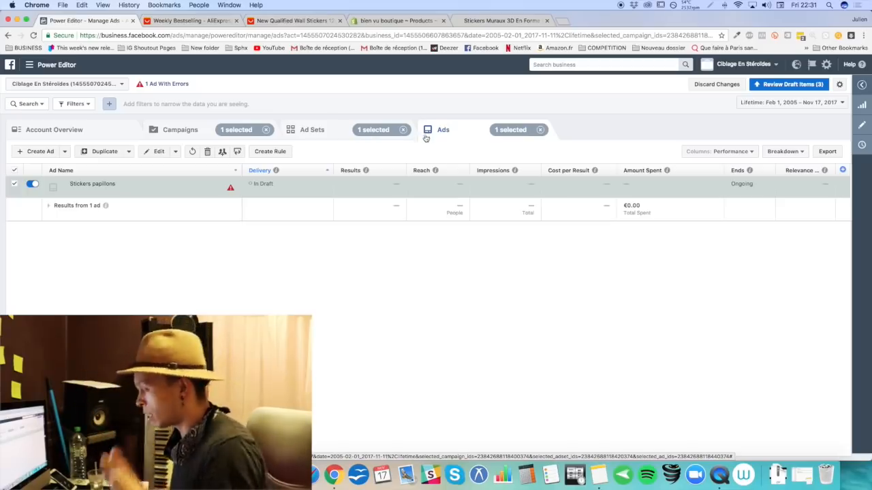
{"action": "left_click", "coordinate": [335, 139]}
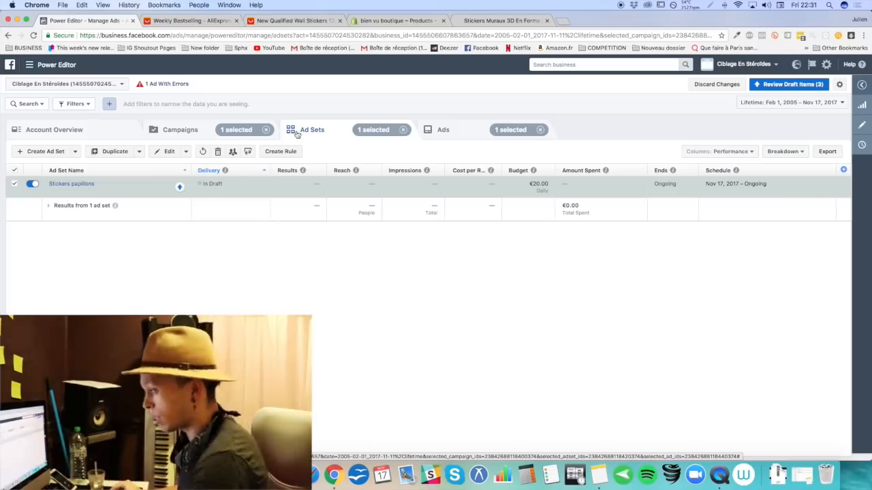
Step: Reopen the "Stickers papillons" ad set for editing and set its daily budget to €5.00
{"action": "mouse_move", "coordinate": [100, 194]}
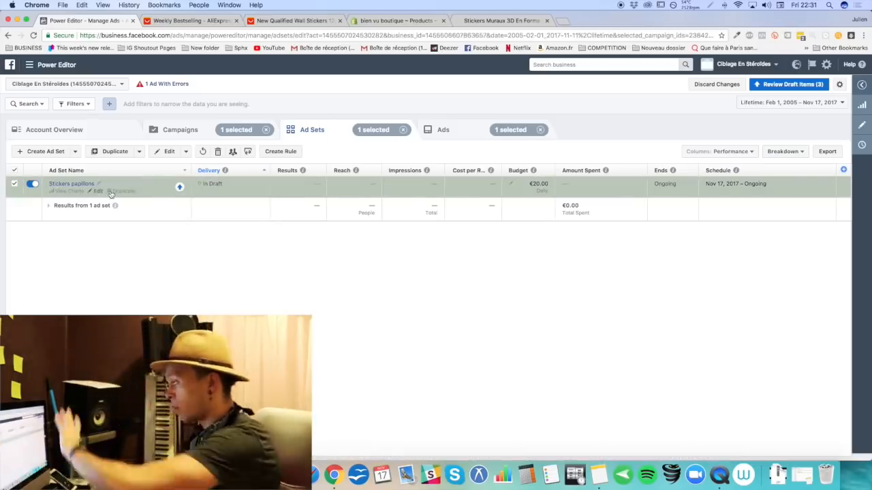
{"action": "left_click", "coordinate": [102, 193]}
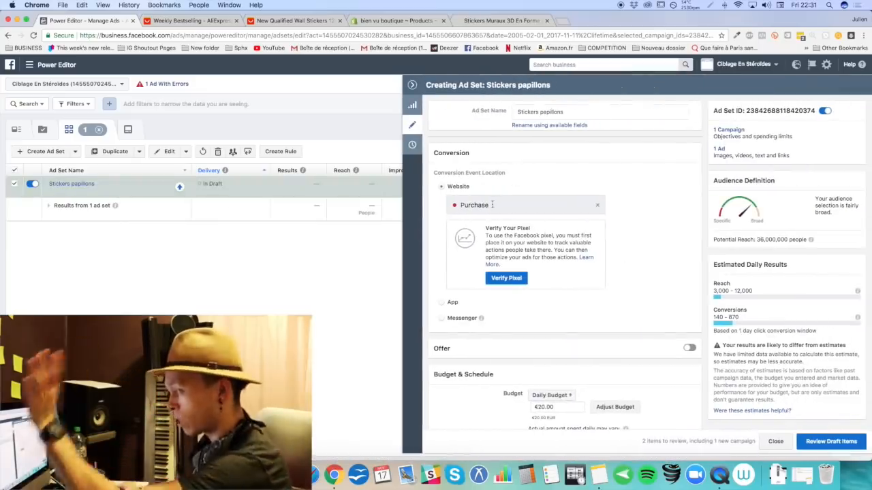
{"action": "scroll", "coordinate": [492, 216], "scroll_direction": "down", "scroll_amount": 5}
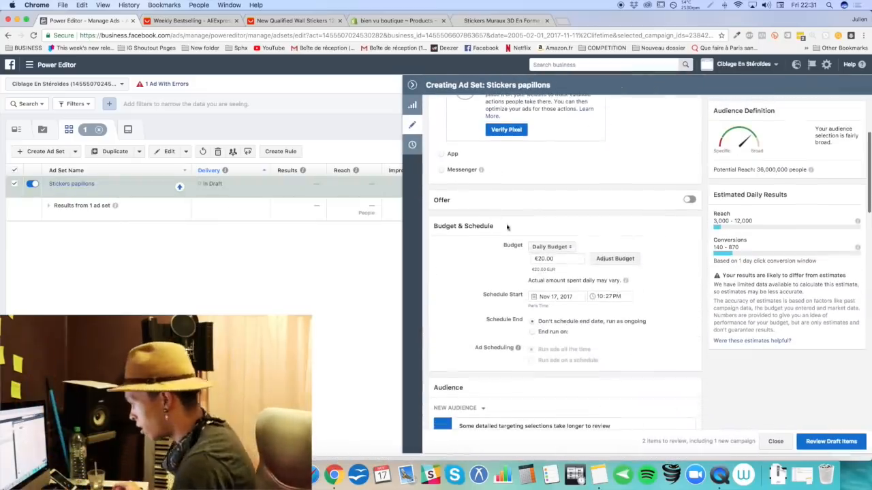
{"action": "double_click", "coordinate": [549, 258]}
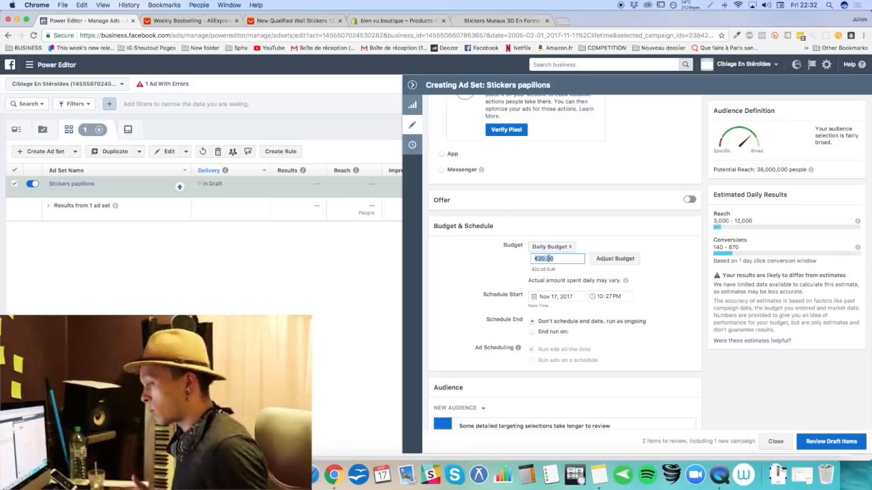
{"action": "type", "text": "5"}
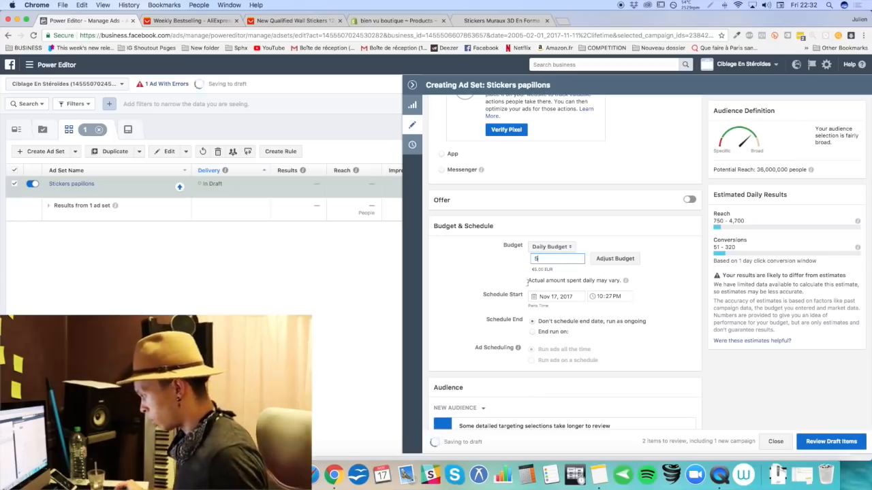
Step: Schedule the ad set to start on Nov 18, 2017 at 12:01 AM
{"action": "left_click", "coordinate": [557, 299]}
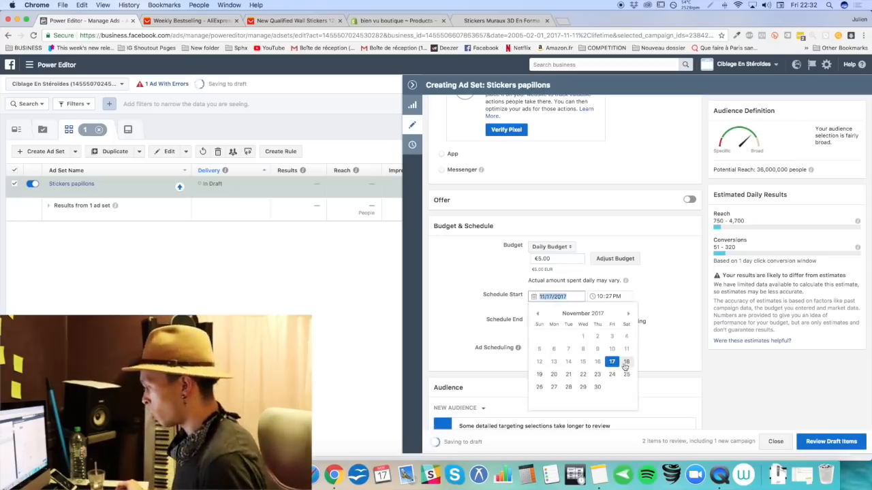
{"action": "left_click", "coordinate": [626, 362]}
{"action": "left_click", "coordinate": [599, 296]}
{"action": "left_click", "coordinate": [609, 296]}
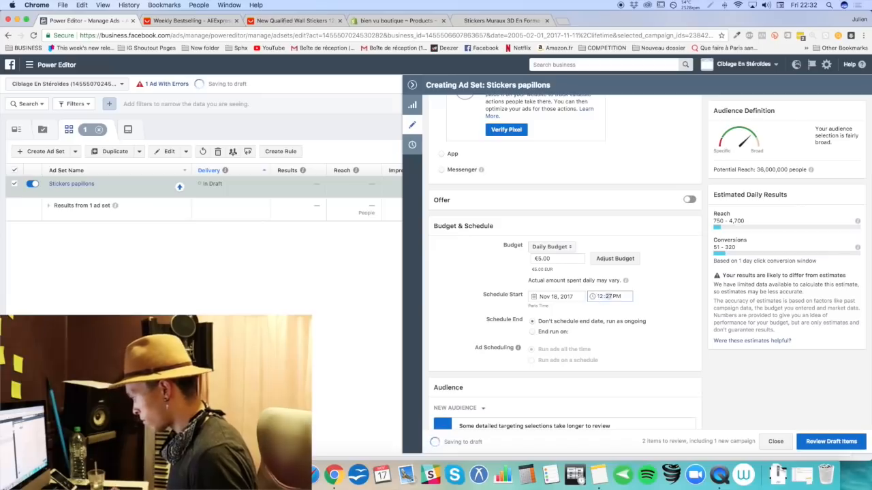
{"action": "key", "text": "Right"}
{"action": "key", "text": "Down"}
{"action": "key", "text": "Left"}
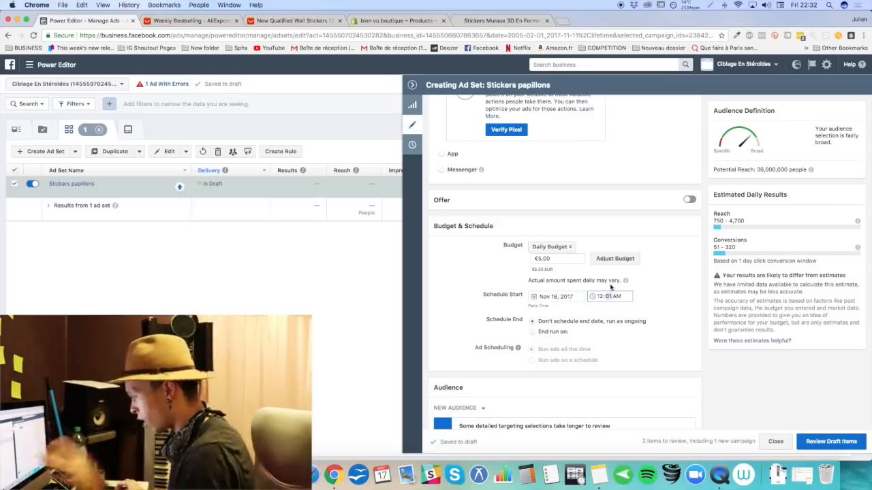
Step: Set the audience location option for France to "People who live in this location"
{"action": "scroll", "coordinate": [611, 288], "scroll_direction": "down", "scroll_amount": 5}
{"action": "scroll", "coordinate": [608, 286], "scroll_direction": "down", "scroll_amount": 2}
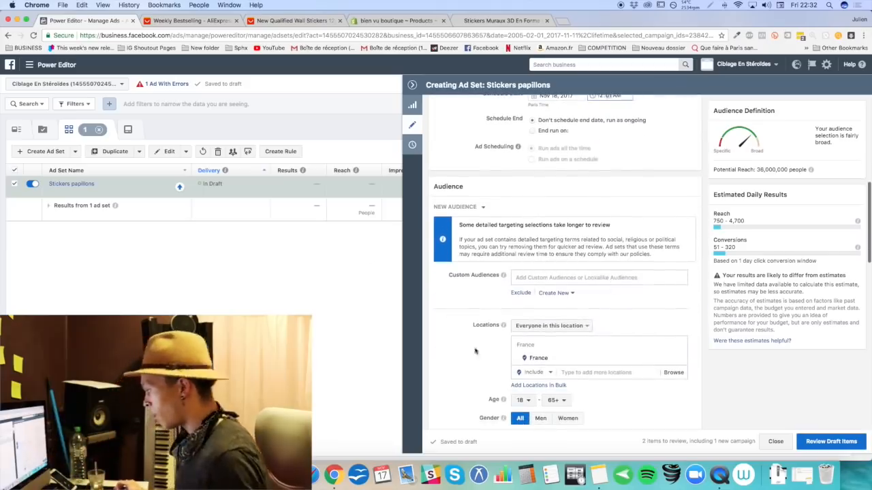
{"action": "mouse_move", "coordinate": [501, 253]}
{"action": "scroll", "coordinate": [501, 253], "scroll_direction": "down", "scroll_amount": 1}
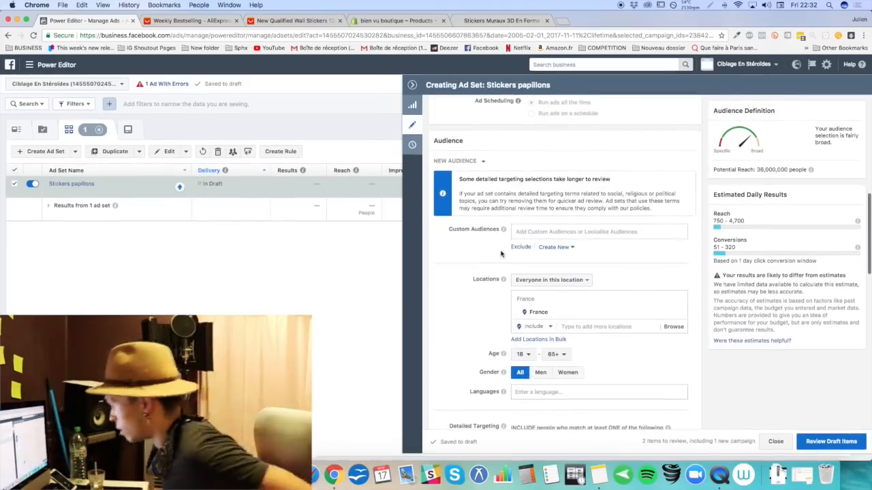
{"action": "scroll", "coordinate": [501, 253], "scroll_direction": "down", "scroll_amount": 2}
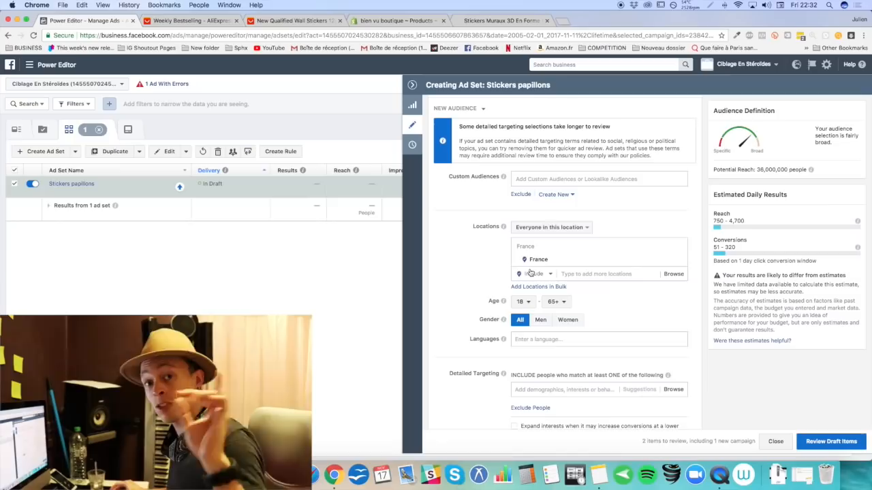
{"action": "left_click", "coordinate": [560, 230]}
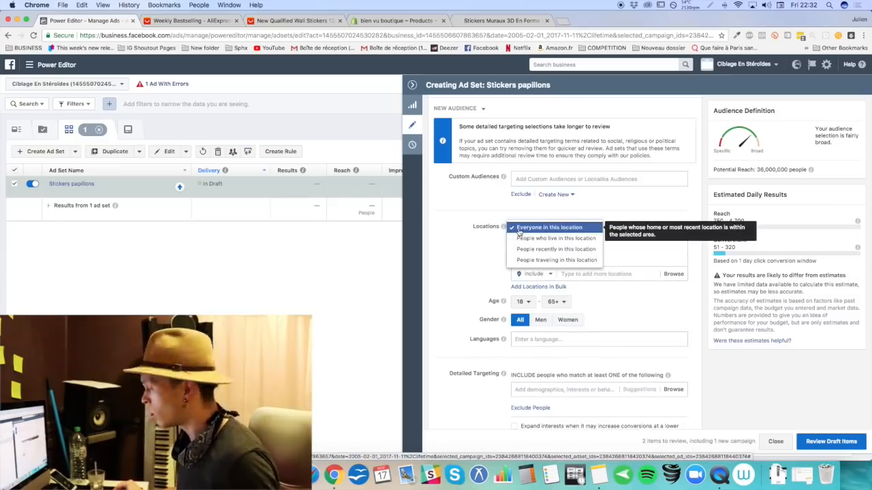
{"action": "left_click", "coordinate": [580, 244]}
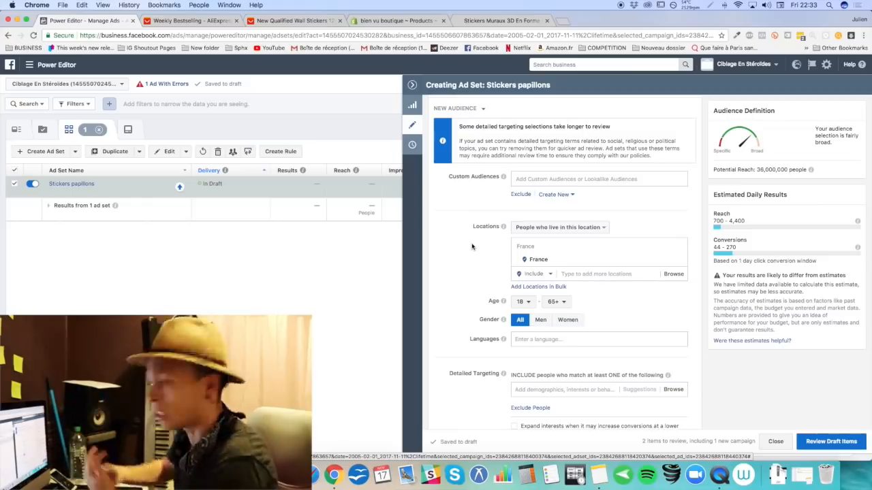
Step: Add French (All) as the language of the ad set's audience
{"action": "scroll", "coordinate": [497, 275], "scroll_direction": "down", "scroll_amount": 1}
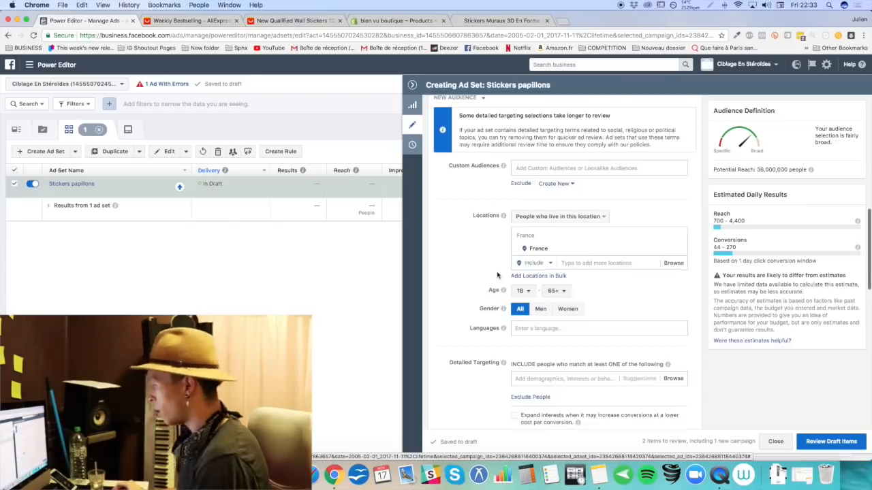
{"action": "scroll", "coordinate": [497, 275], "scroll_direction": "down", "scroll_amount": 1}
{"action": "left_click", "coordinate": [528, 318]}
{"action": "type", "text": "fr"}
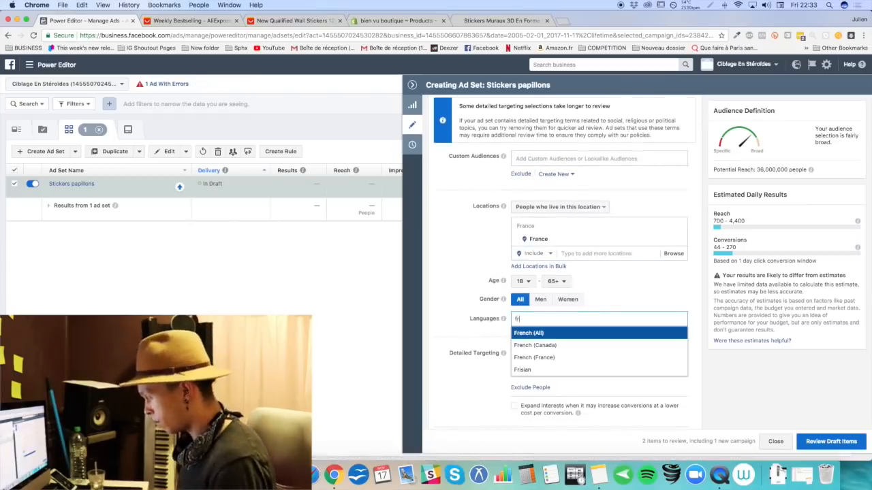
{"action": "left_click", "coordinate": [530, 333]}
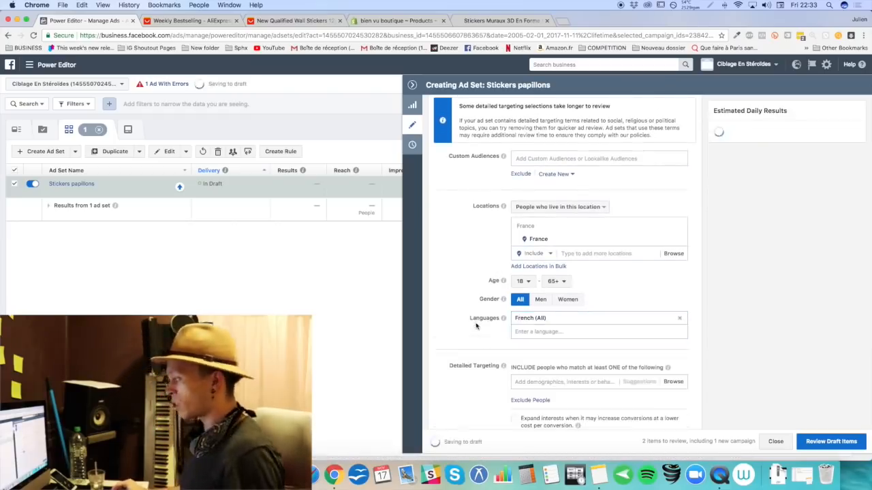
{"action": "mouse_move", "coordinate": [504, 283]}
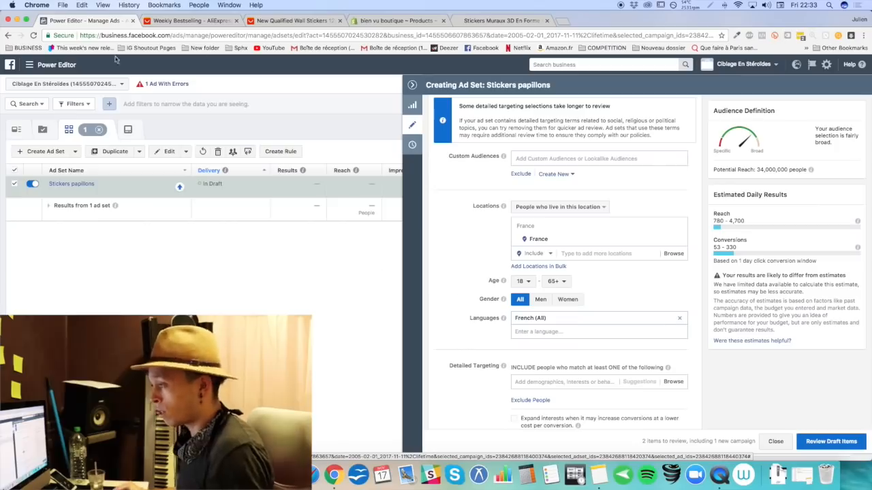
Step: Open Audience Insights in a separate browser tab and start an audience from Everyone on Facebook
{"action": "left_click", "coordinate": [51, 64]}
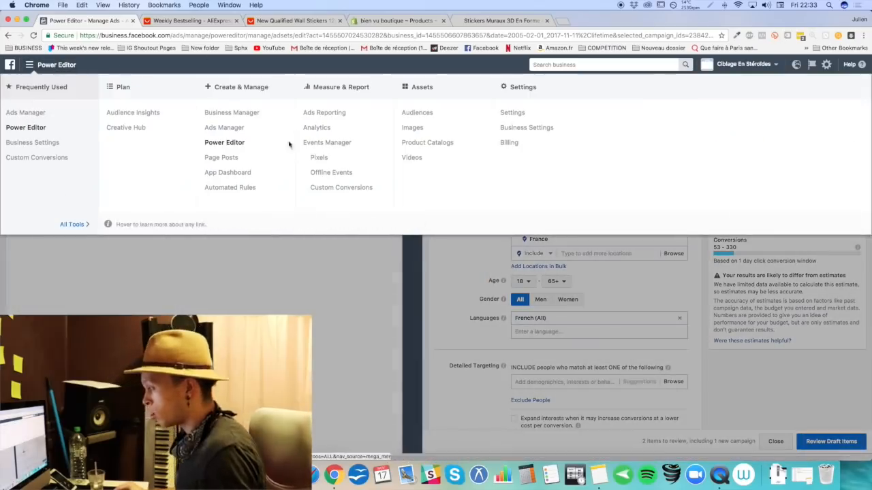
{"action": "left_click", "coordinate": [139, 115], "text": "super"}
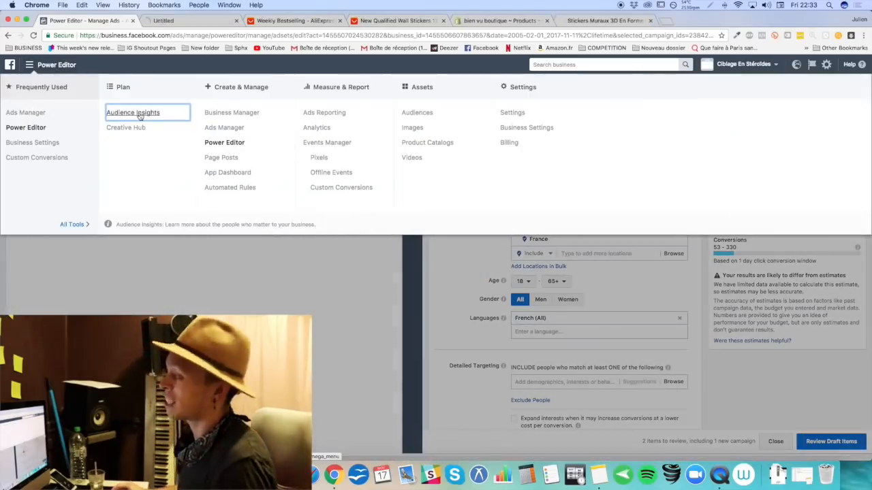
{"action": "left_click", "coordinate": [171, 22]}
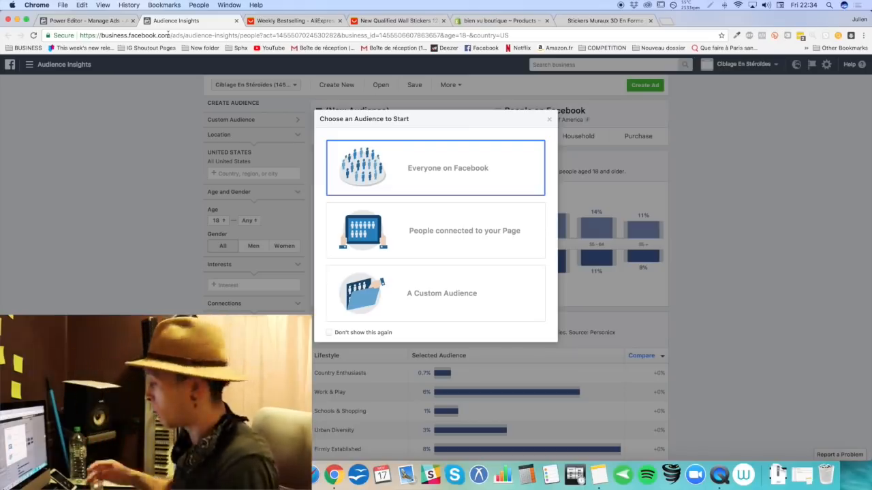
{"action": "left_click", "coordinate": [446, 156]}
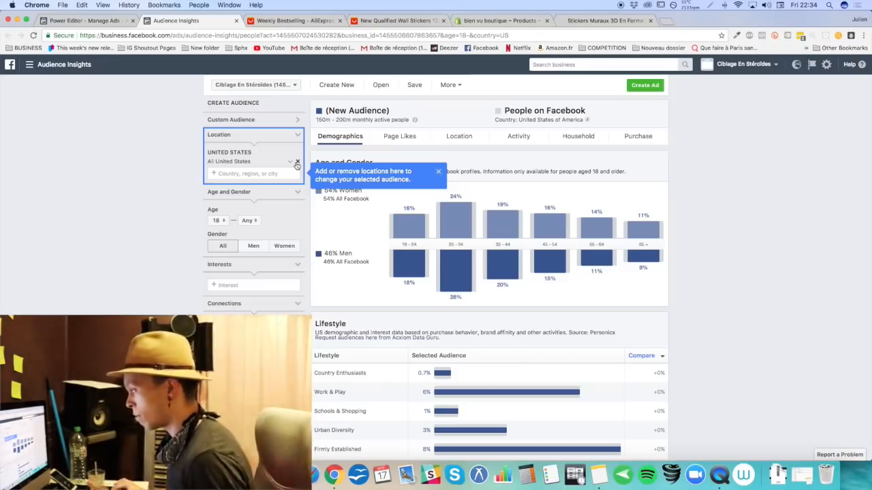
Step: Replace the United States with France as the audience location and check the split between women and men
{"action": "left_click", "coordinate": [297, 163]}
{"action": "type", "text": "fra"}
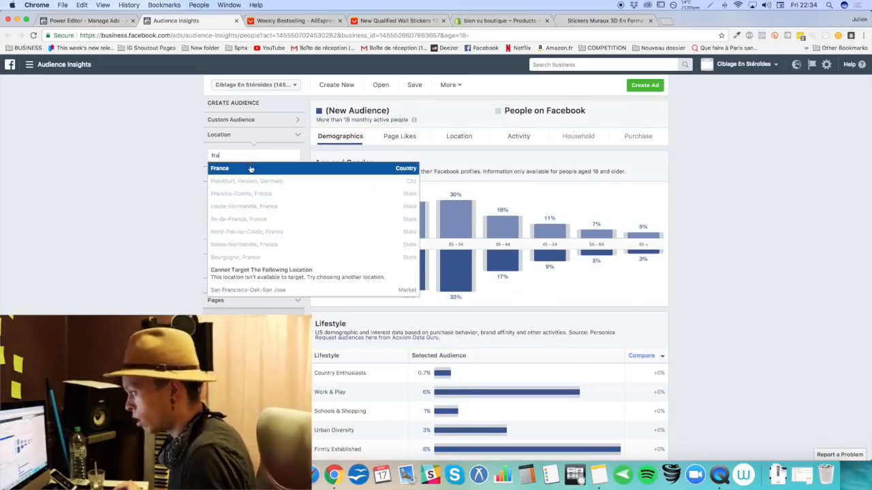
{"action": "left_click", "coordinate": [250, 168]}
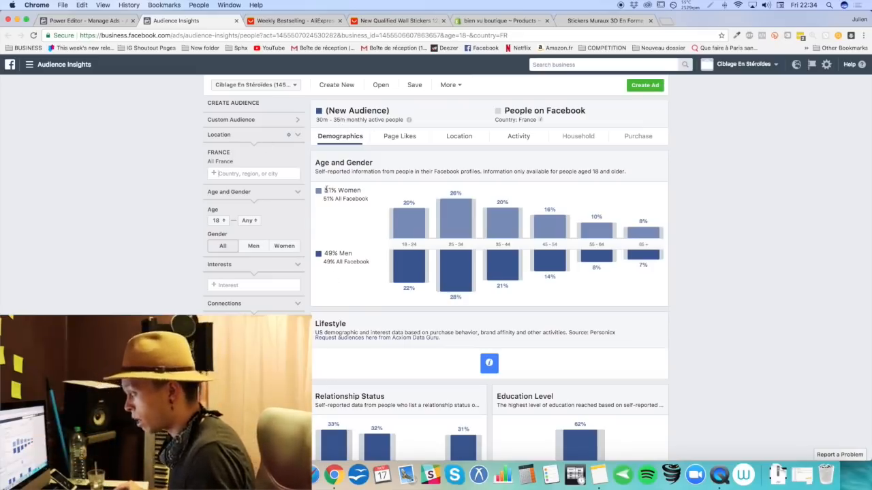
{"action": "left_click_drag", "start_coordinate": [325, 190], "coordinate": [397, 195]}
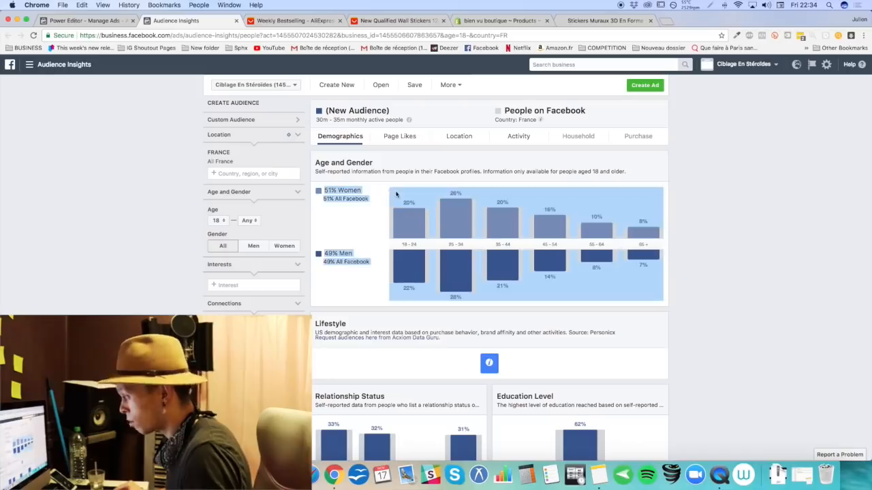
{"action": "left_click", "coordinate": [356, 254]}
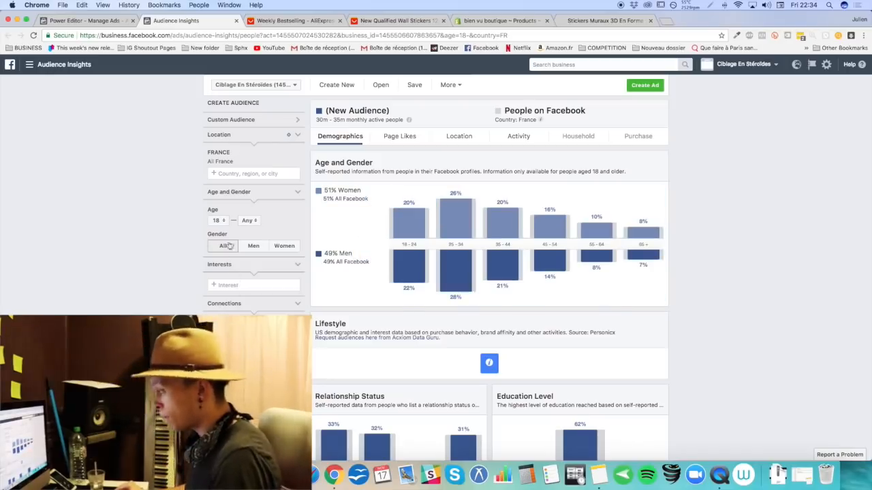
Step: Search interests for "papillons" and "butterfly", add Butterfly to the audience, and check the audience's size and share of women
{"action": "left_click", "coordinate": [236, 285]}
{"action": "type", "text": "pap"}
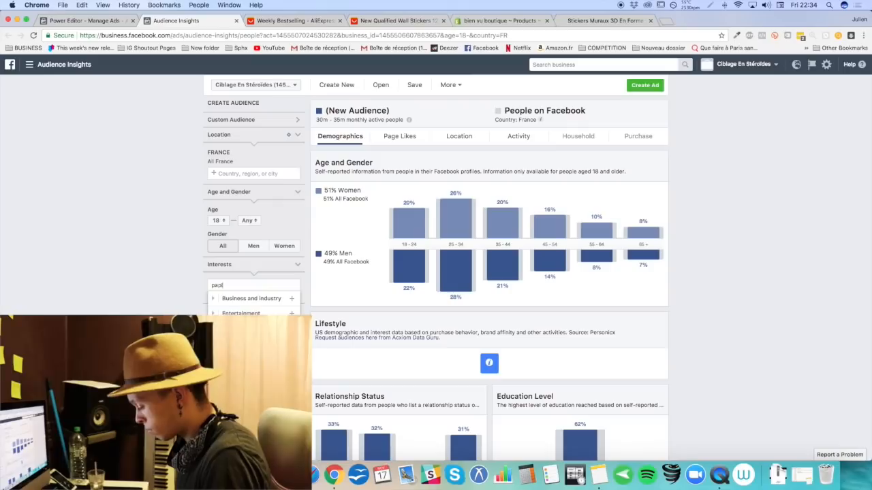
{"action": "type", "text": "illons"}
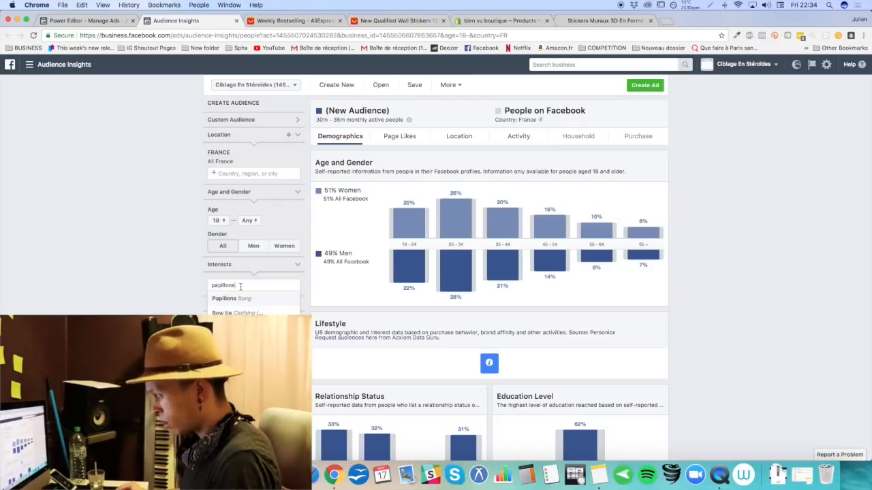
{"action": "key", "text": "super+a"}
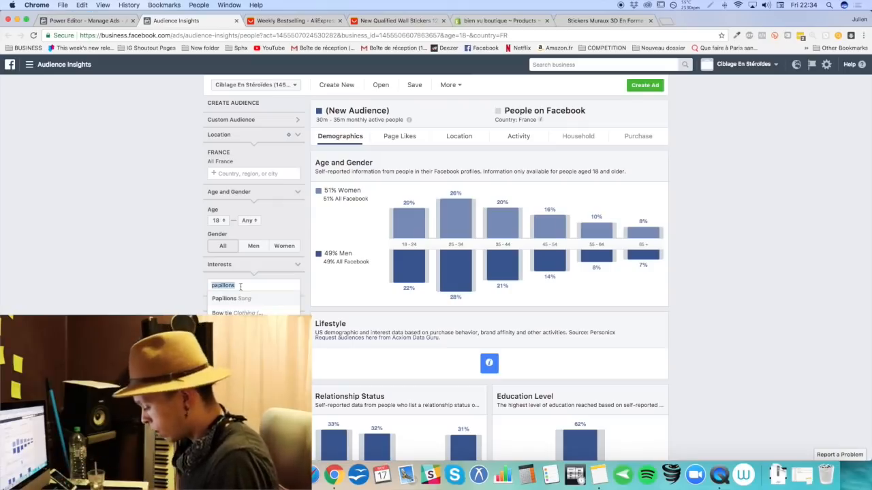
{"action": "type", "text": "butterfly"}
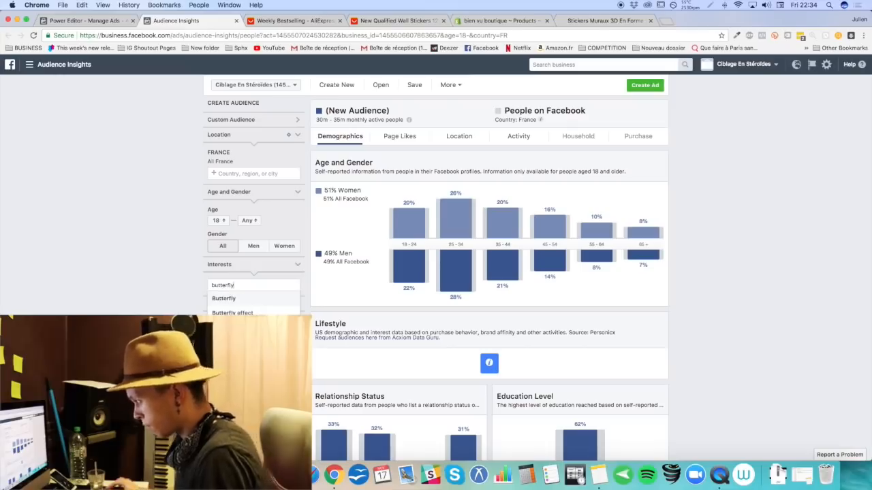
{"action": "left_click", "coordinate": [241, 300]}
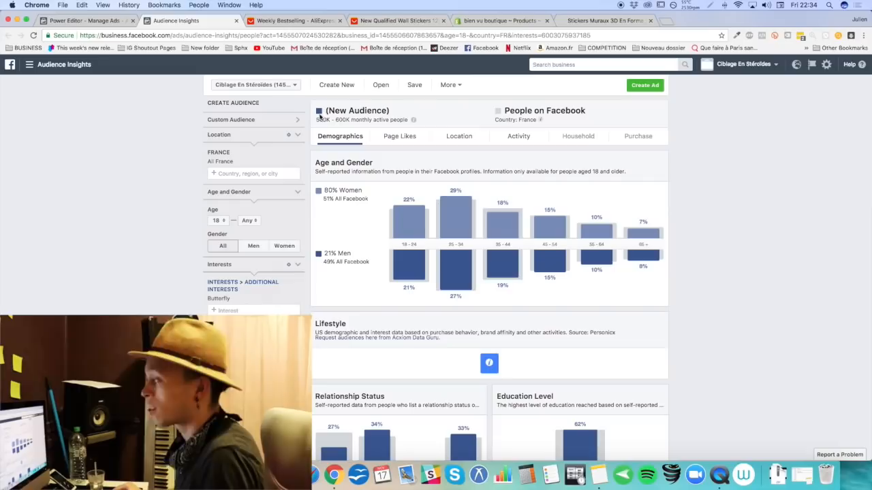
{"action": "left_click_drag", "start_coordinate": [316, 120], "coordinate": [348, 120]}
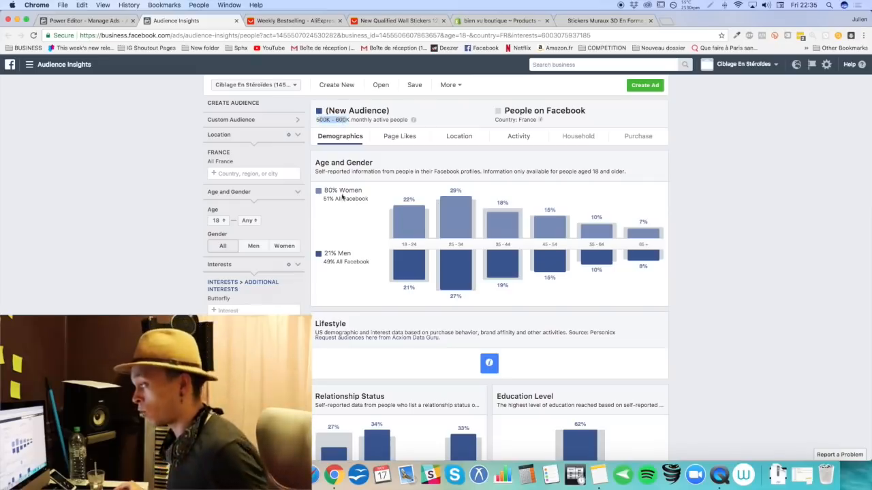
{"action": "left_click_drag", "start_coordinate": [326, 190], "coordinate": [361, 191]}
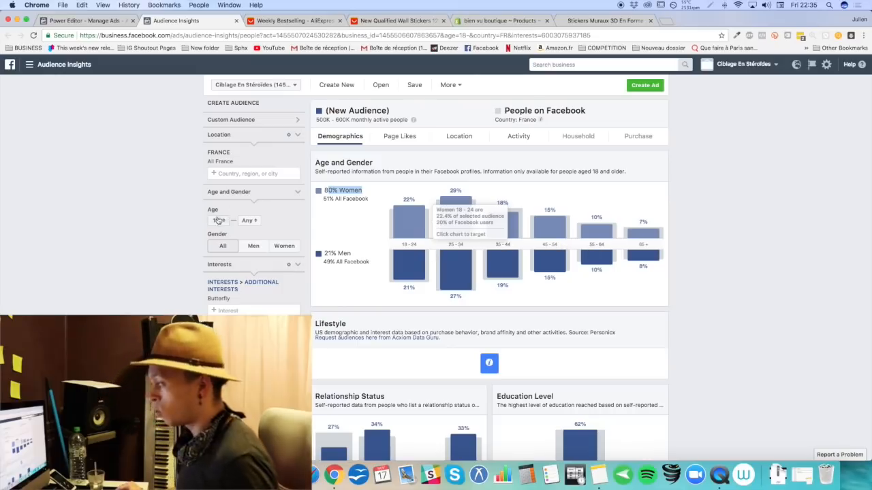
Step: Limit the Audience Insights audience to women with a maximum age of 54
{"action": "left_click", "coordinate": [249, 223]}
{"action": "scroll", "coordinate": [251, 245], "scroll_direction": "down", "scroll_amount": 5}
{"action": "scroll", "coordinate": [250, 248], "scroll_direction": "down", "scroll_amount": 4}
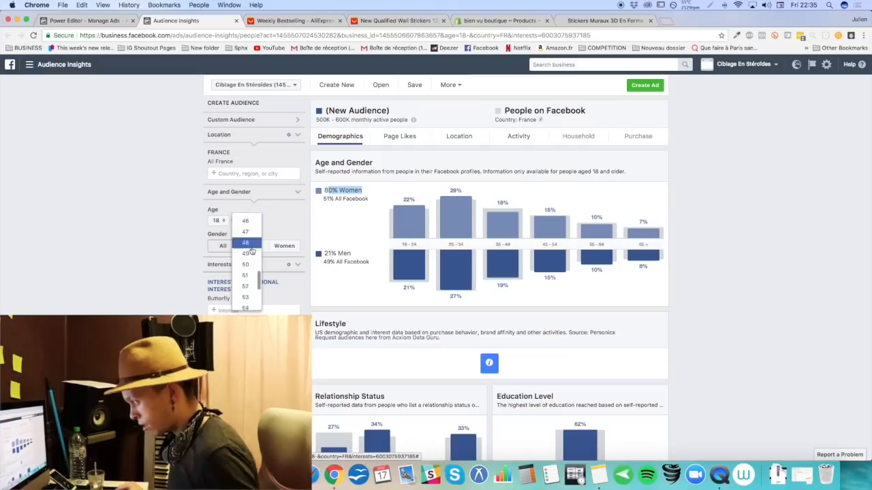
{"action": "left_click", "coordinate": [247, 284]}
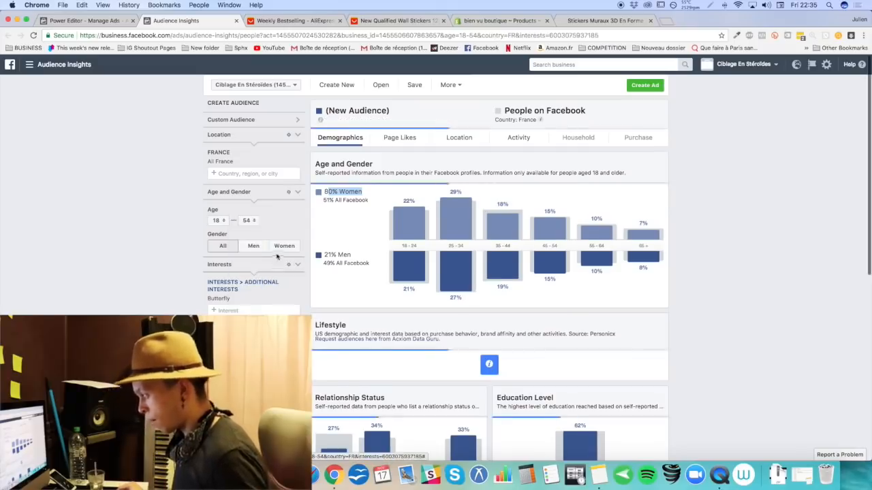
Step: Return to the Stickers papillons ad set in Power Editor and set its maximum age to 54 and gender to Women
{"action": "left_click", "coordinate": [95, 20]}
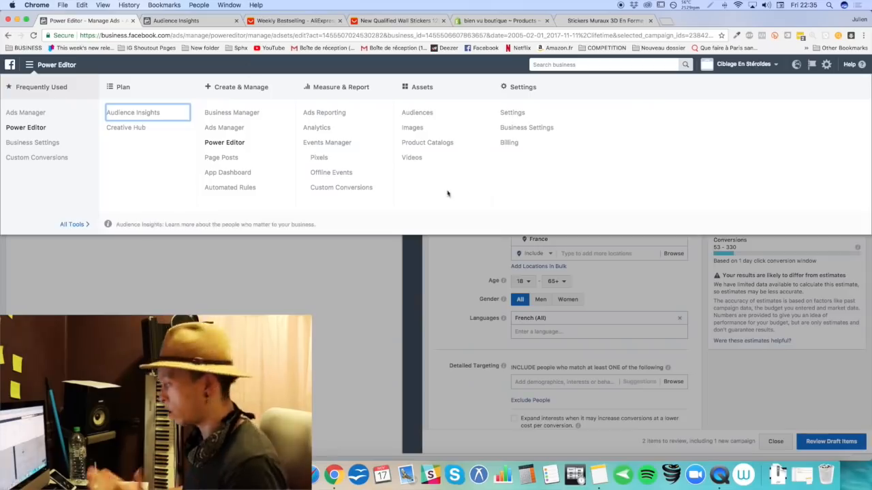
{"action": "left_click", "coordinate": [560, 282]}
{"action": "left_click", "coordinate": [560, 281]}
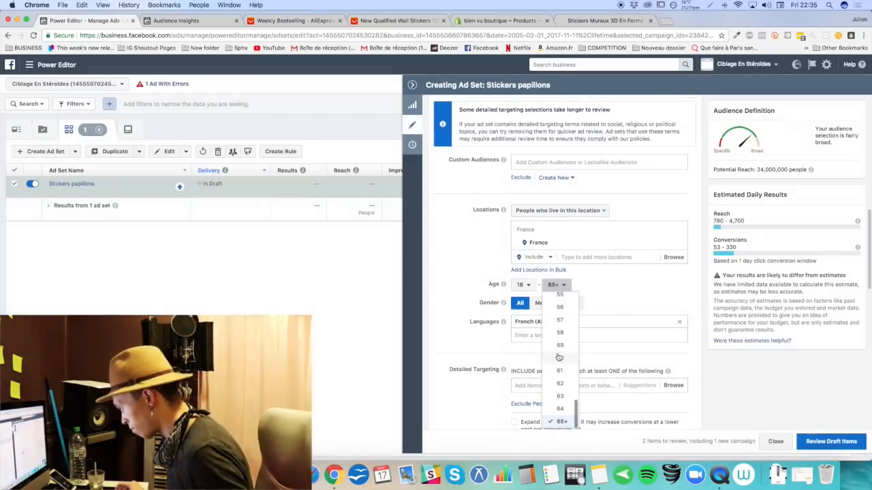
{"action": "left_click", "coordinate": [560, 318]}
{"action": "left_click", "coordinate": [567, 303]}
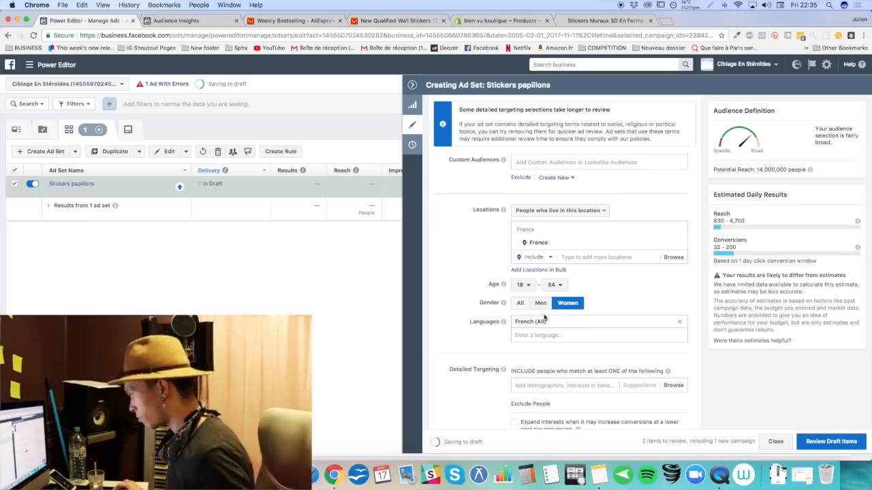
Step: Set the ad set's gender to All and its maximum age to 65+ to compare the potential reach
{"action": "left_click", "coordinate": [520, 303]}
{"action": "mouse_move", "coordinate": [501, 301]}
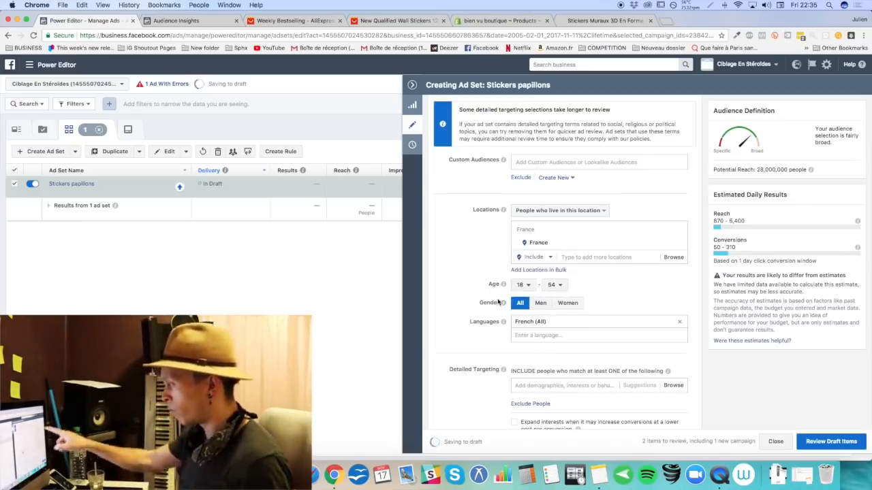
{"action": "scroll", "coordinate": [504, 300], "scroll_direction": "down", "scroll_amount": 1}
{"action": "left_click_drag", "start_coordinate": [756, 169], "coordinate": [795, 168]}
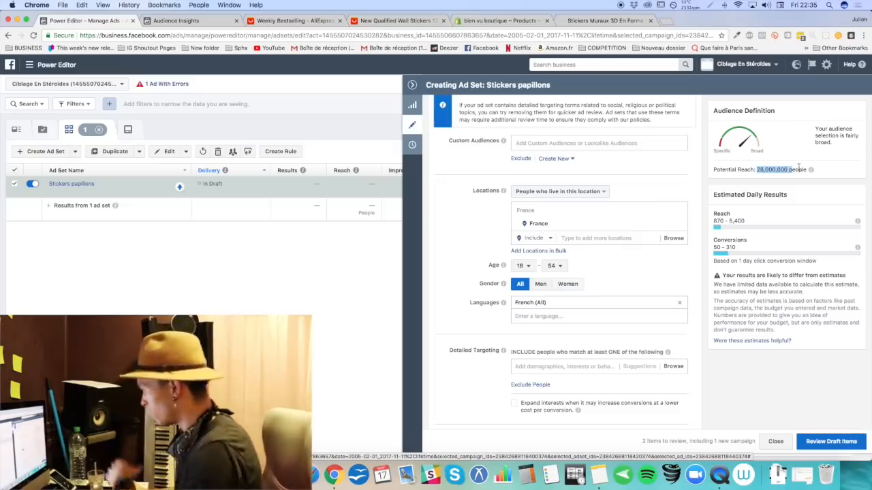
{"action": "left_click", "coordinate": [557, 267]}
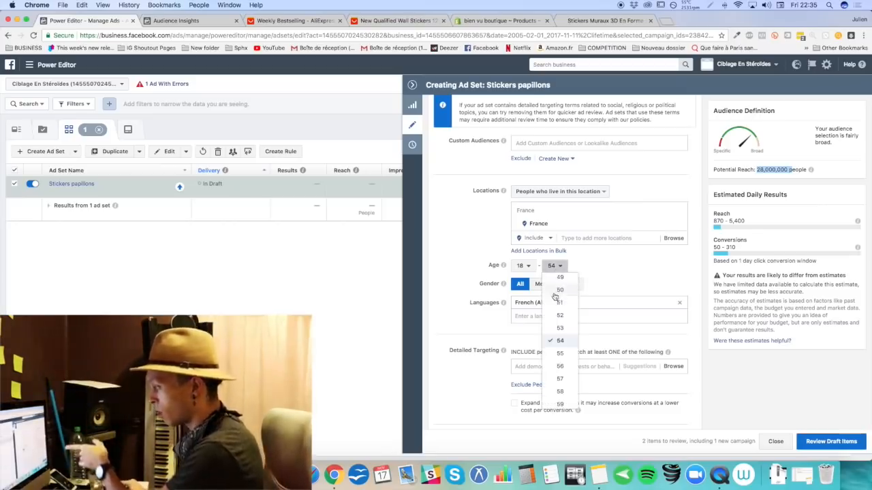
{"action": "scroll", "coordinate": [560, 382], "scroll_direction": "down", "scroll_amount": 3}
{"action": "key", "text": "Return"}
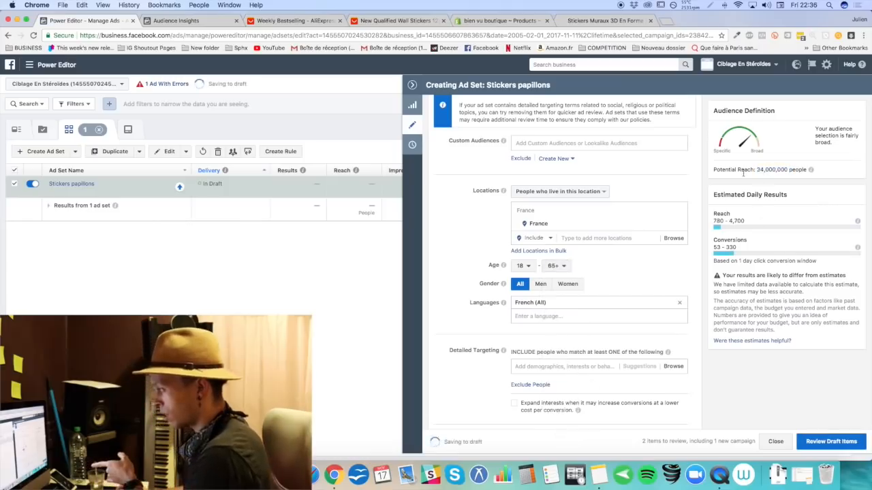
{"action": "left_click_drag", "start_coordinate": [755, 169], "coordinate": [776, 169]}
Step: Restore the ad set's maximum age of 54 and restrict its gender to Women
{"action": "left_click", "coordinate": [555, 265]}
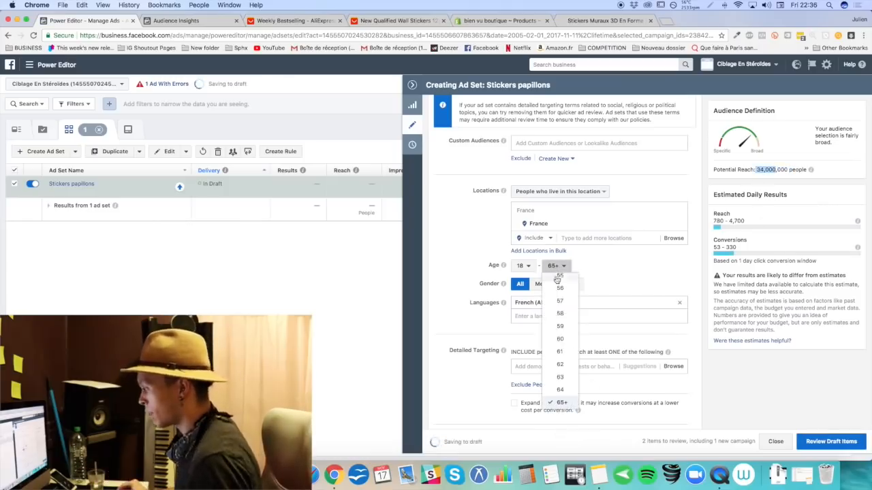
{"action": "scroll", "coordinate": [569, 288], "scroll_direction": "up", "scroll_amount": 2}
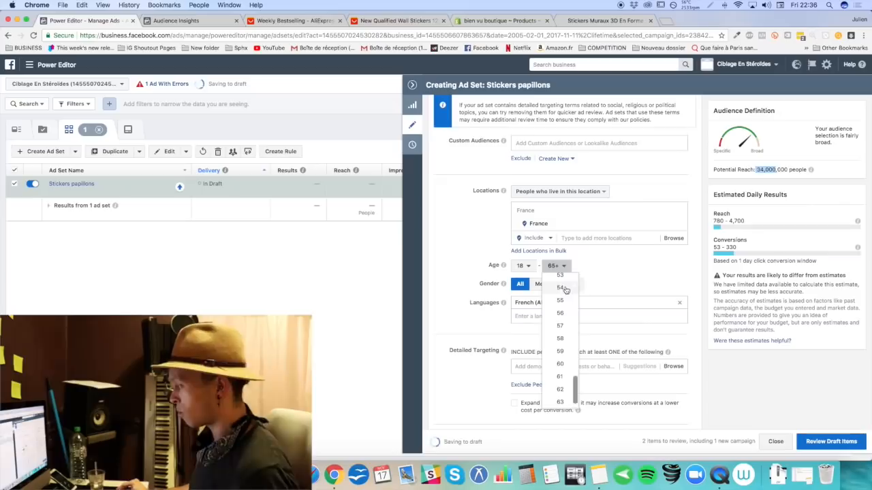
{"action": "left_click", "coordinate": [565, 289]}
{"action": "left_click", "coordinate": [567, 284]}
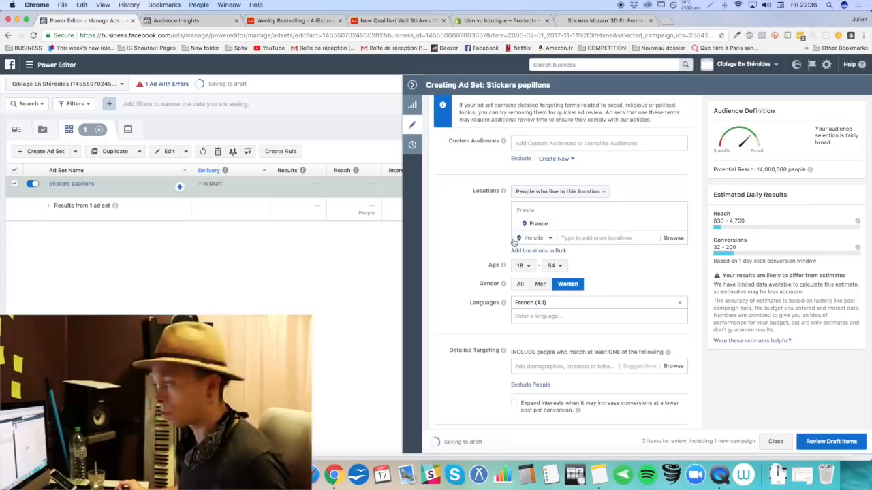
Step: Add the Butterfly interest to the ad set's detailed targeting and check the potential reach
{"action": "scroll", "coordinate": [477, 231], "scroll_direction": "down", "scroll_amount": 2}
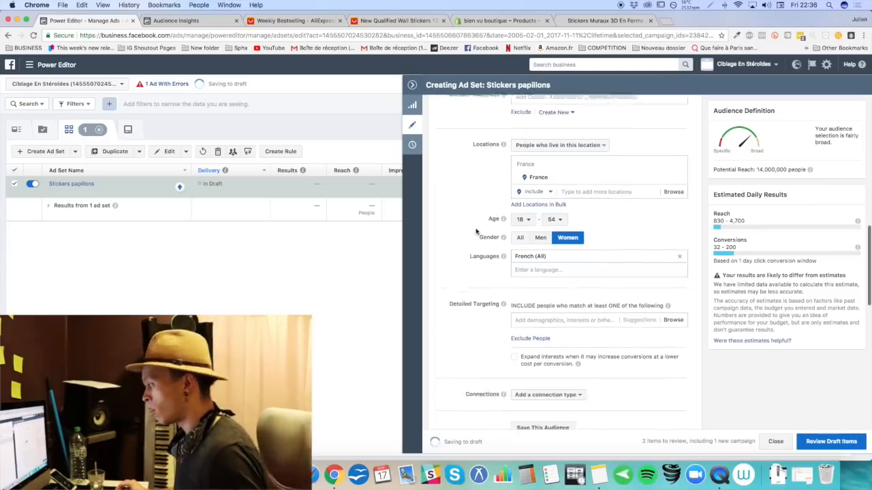
{"action": "left_click", "coordinate": [542, 311]}
{"action": "type", "text": "add"}
{"action": "key", "text": "BackSpace"}
{"action": "key", "text": "BackSpace"}
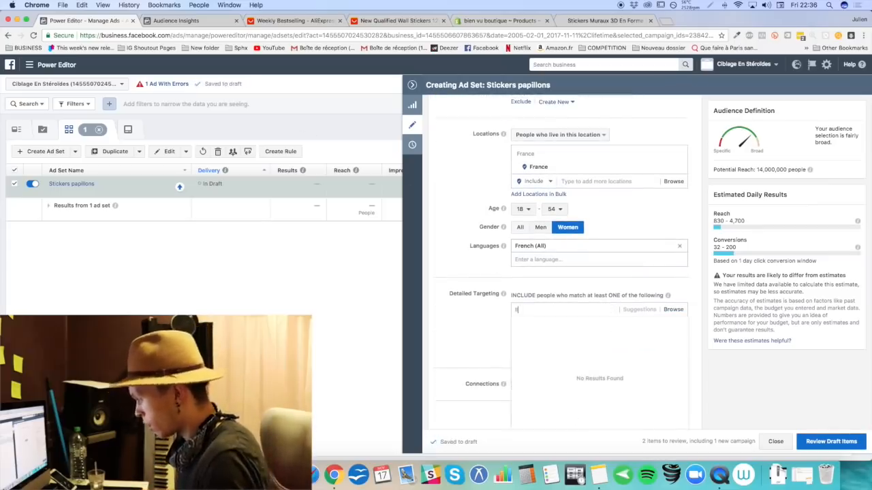
{"action": "key", "text": "BackSpace"}
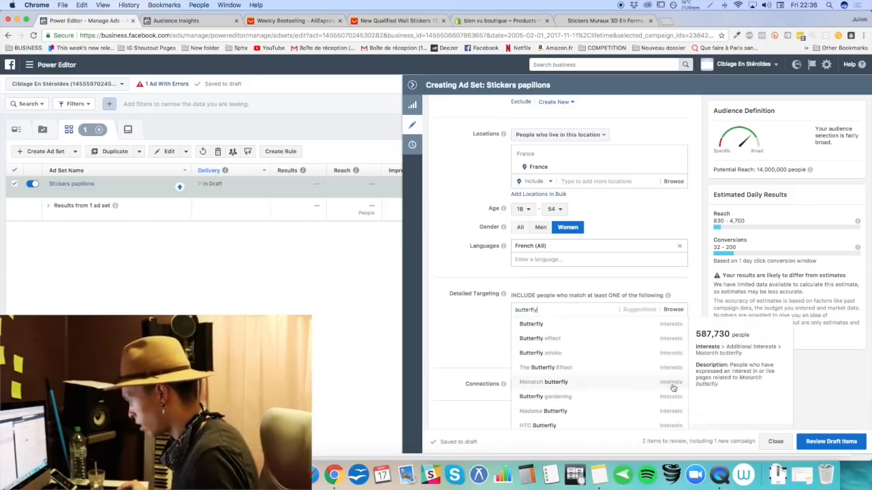
{"action": "left_click", "coordinate": [583, 327]}
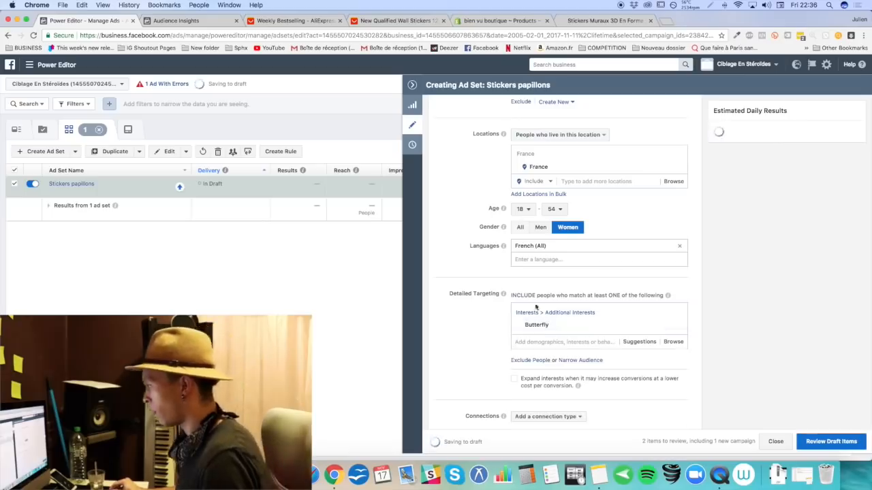
{"action": "mouse_move", "coordinate": [801, 170]}
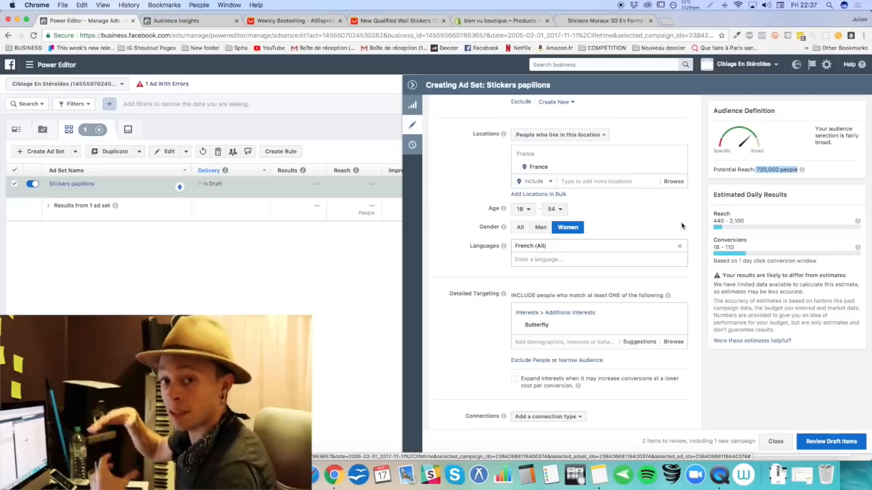
{"action": "mouse_move", "coordinate": [569, 327]}
Step: Open the audience's Page Likes in Audience Insights and compare its monthly active people with the ad set's potential reach
{"action": "left_click", "coordinate": [175, 20]}
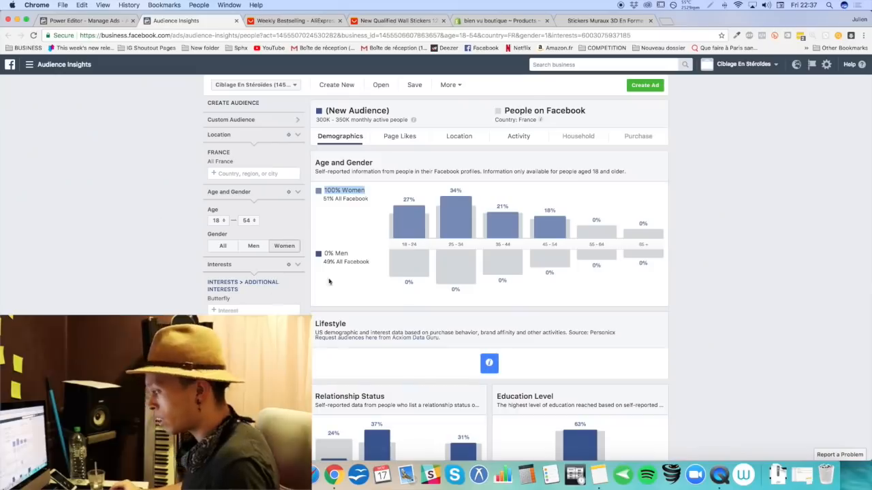
{"action": "left_click", "coordinate": [402, 143]}
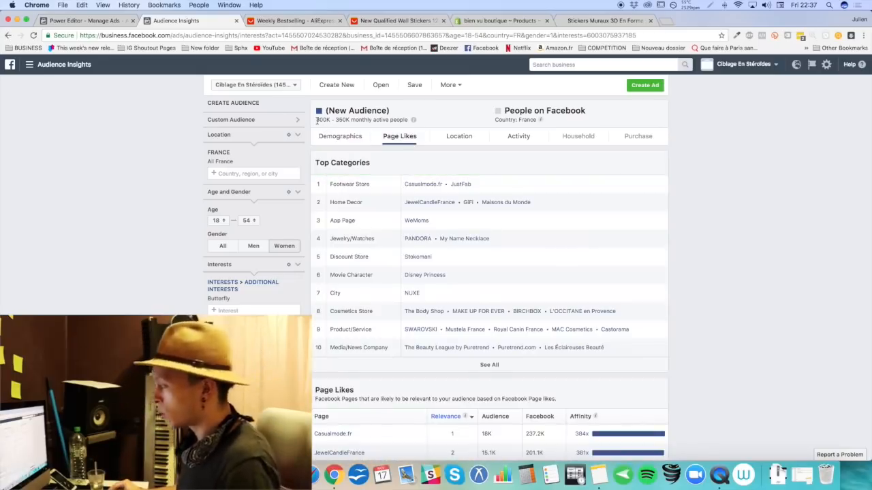
{"action": "left_click_drag", "start_coordinate": [316, 120], "coordinate": [351, 120]}
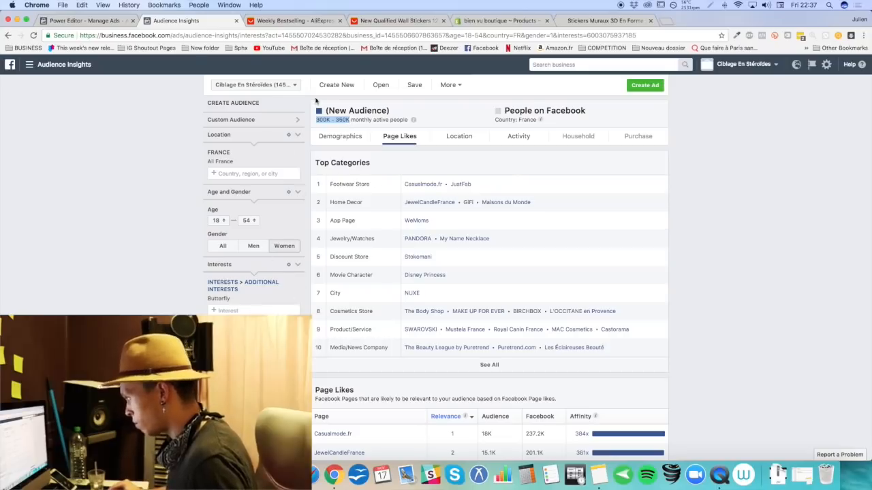
{"action": "left_click", "coordinate": [79, 22]}
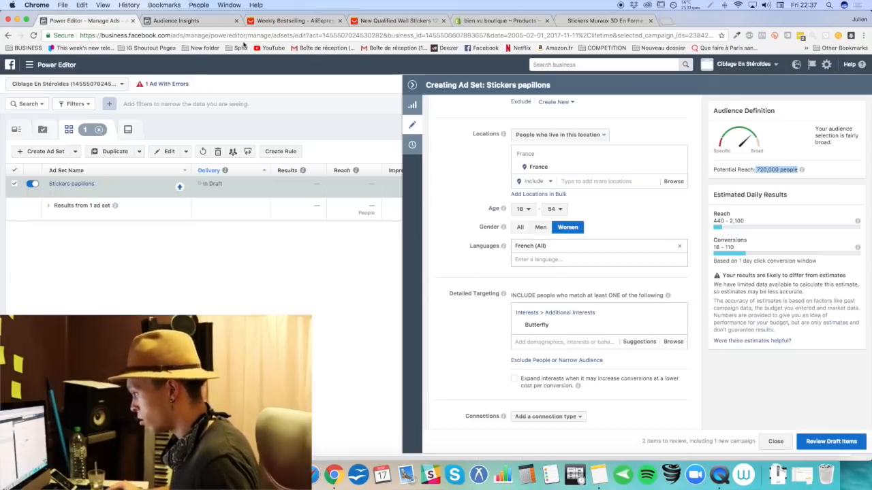
Step: Return to Audience Insights and sort the Page Likes list by affinity, highest first
{"action": "left_click", "coordinate": [175, 20]}
{"action": "scroll", "coordinate": [600, 217], "scroll_direction": "down", "scroll_amount": 3}
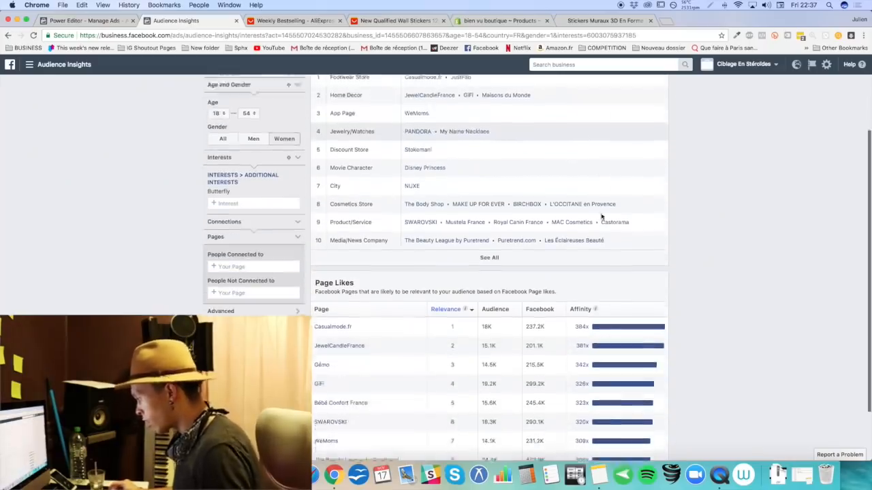
{"action": "scroll", "coordinate": [600, 217], "scroll_direction": "down", "scroll_amount": 2}
{"action": "left_click", "coordinate": [638, 263]}
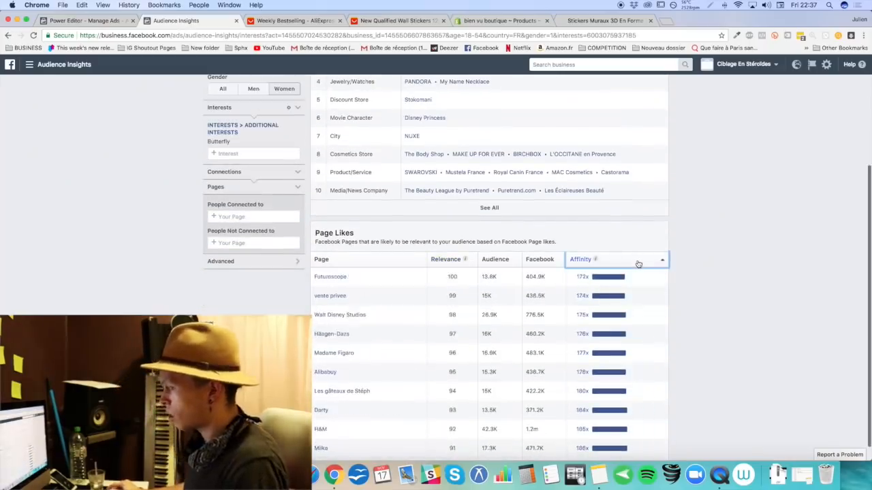
{"action": "left_click", "coordinate": [639, 263]}
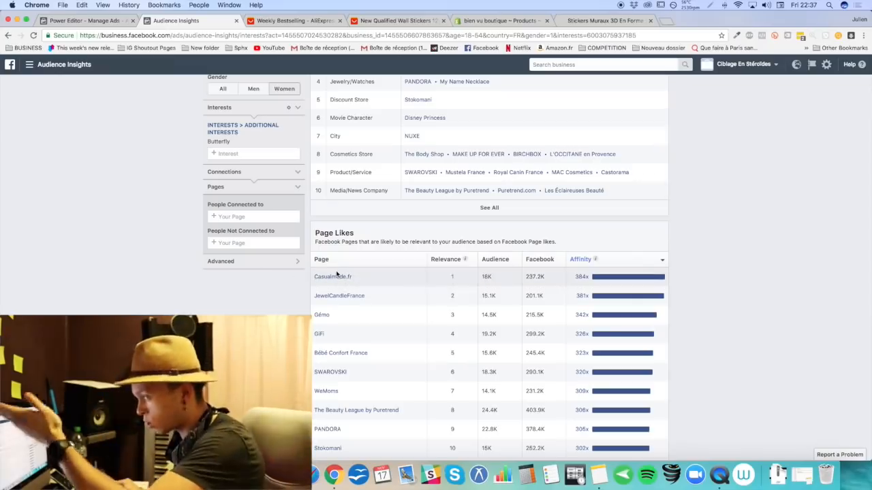
Step: View the Casualmode.fr Facebook page in a separate browser tab, then return to Audience Insights
{"action": "mouse_move", "coordinate": [334, 280]}
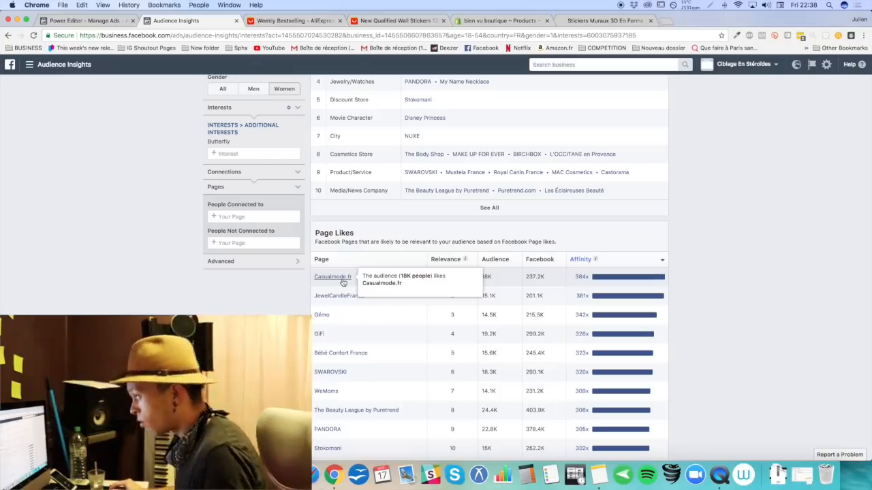
{"action": "left_click", "coordinate": [343, 282], "text": "super"}
{"action": "left_click", "coordinate": [315, 19]}
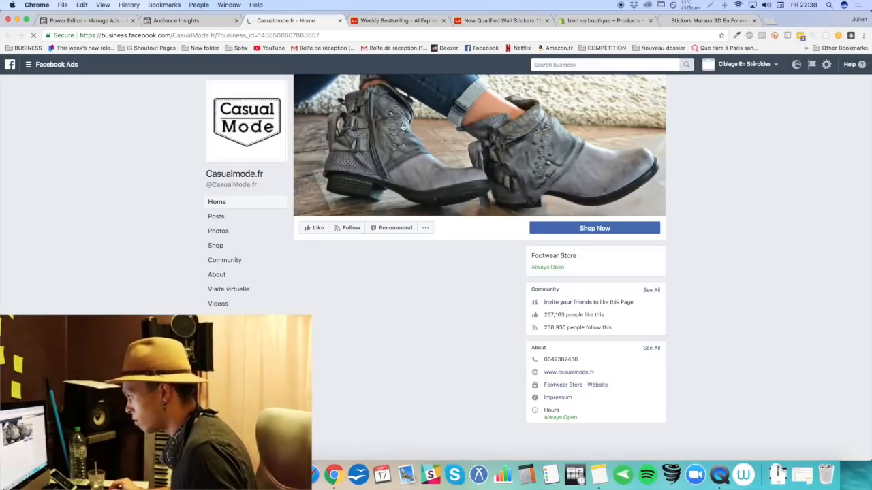
{"action": "key", "text": "ctrl+shift+Tab"}
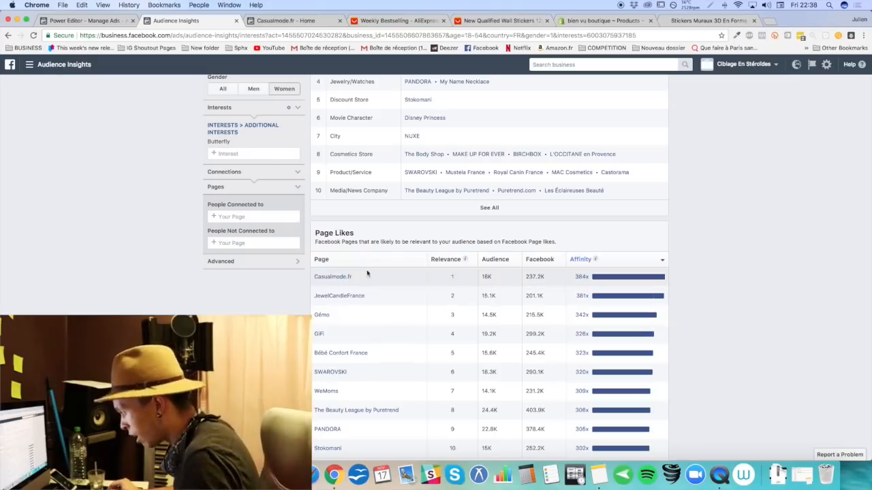
Step: Expand the Page Likes list and examine further pages the audience likes, such as Disney Princess
{"action": "scroll", "coordinate": [346, 301], "scroll_direction": "down", "scroll_amount": 1}
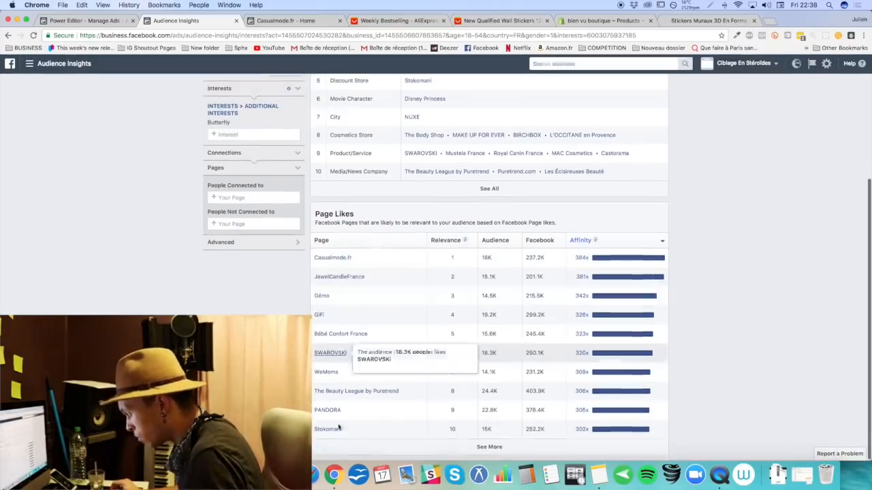
{"action": "left_click", "coordinate": [491, 447]}
{"action": "scroll", "coordinate": [381, 367], "scroll_direction": "down", "scroll_amount": 5}
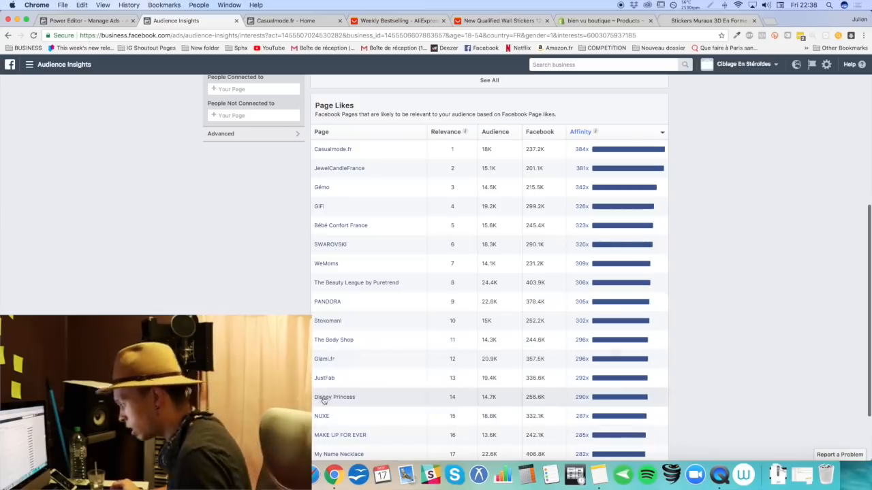
{"action": "mouse_move", "coordinate": [332, 400]}
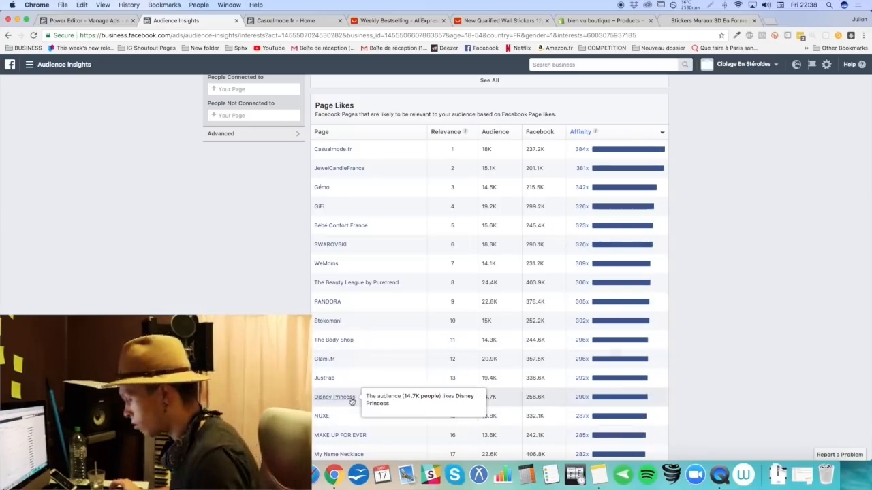
{"action": "scroll", "coordinate": [332, 402], "scroll_direction": "down", "scroll_amount": 1}
{"action": "scroll", "coordinate": [333, 405], "scroll_direction": "down", "scroll_amount": 3}
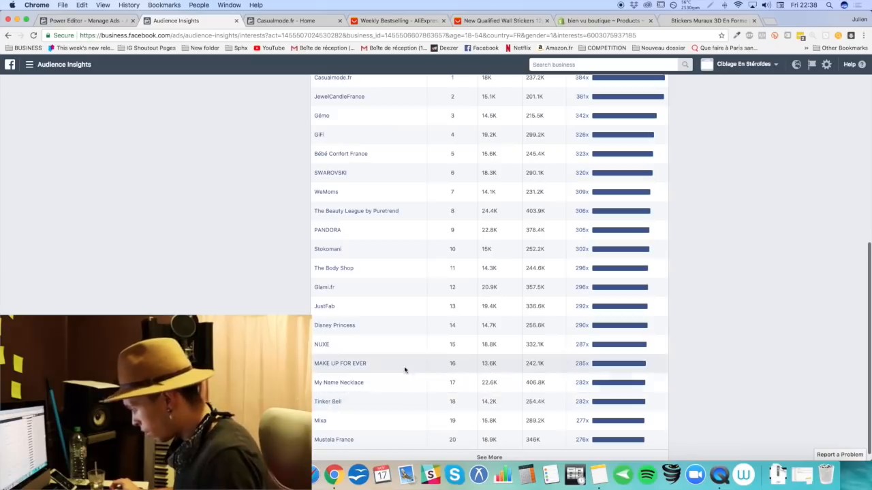
{"action": "scroll", "coordinate": [405, 367], "scroll_direction": "down", "scroll_amount": 1}
{"action": "scroll", "coordinate": [383, 341], "scroll_direction": "up", "scroll_amount": 5}
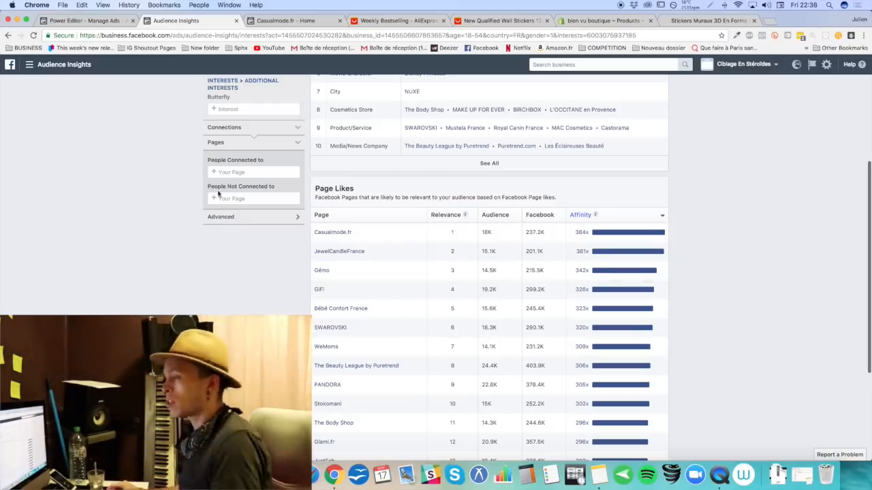
Step: Return to the ad set in Power Editor and narrow its audience to people who must also match the Interior design interest
{"action": "left_click", "coordinate": [97, 21]}
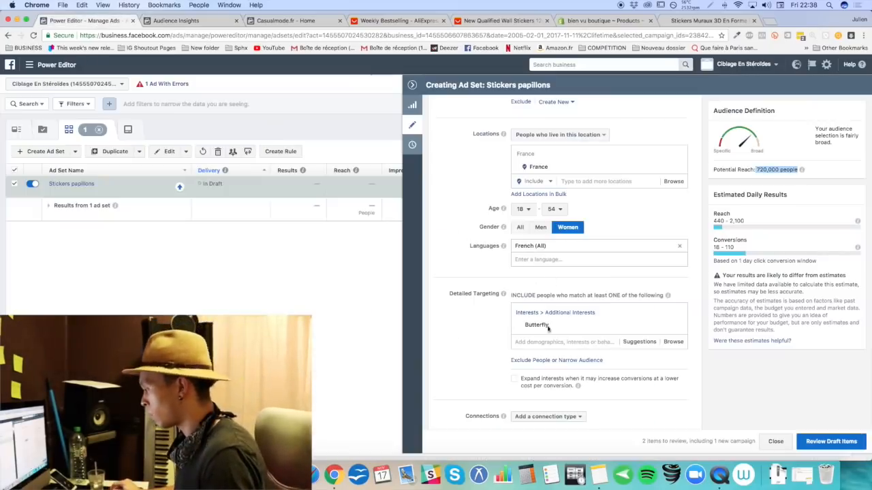
{"action": "left_click", "coordinate": [579, 360]}
{"action": "left_click", "coordinate": [569, 374]}
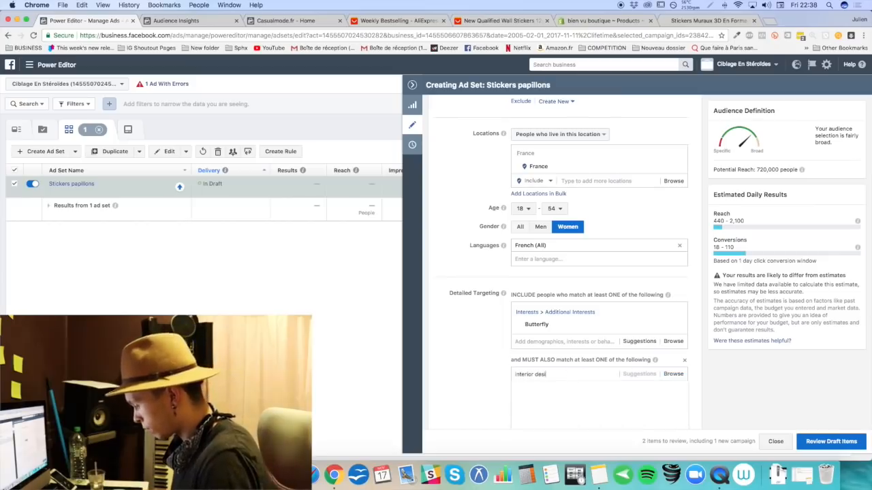
{"action": "type", "text": "interior design"}
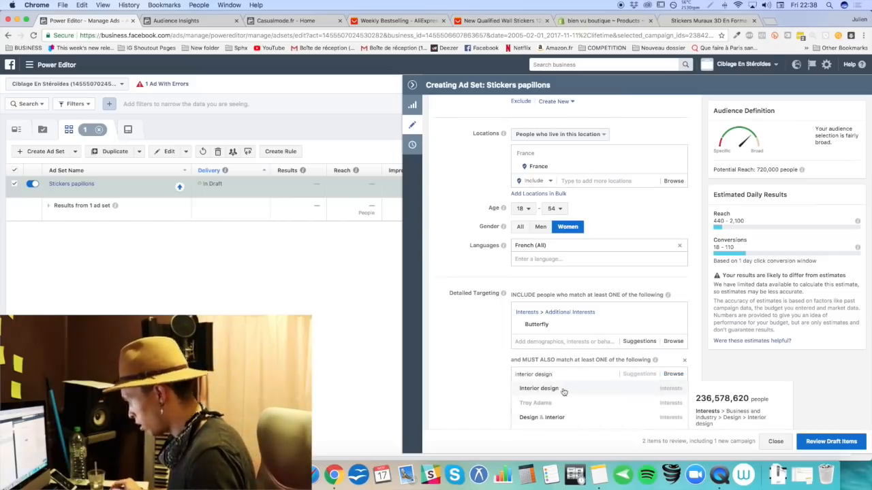
{"action": "left_click", "coordinate": [539, 388]}
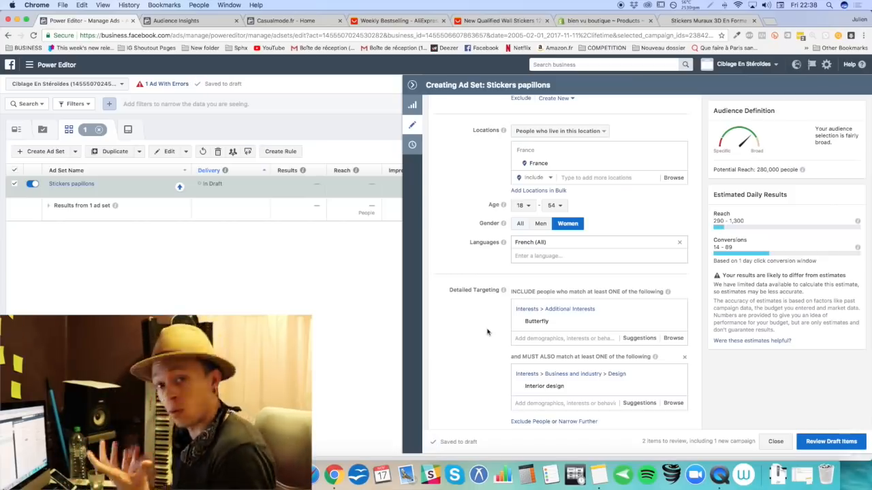
Step: Narrow the audience further with a third group containing Engaged Shoppers and Online shopping, and check the potential reach
{"action": "scroll", "coordinate": [488, 331], "scroll_direction": "down", "scroll_amount": 4}
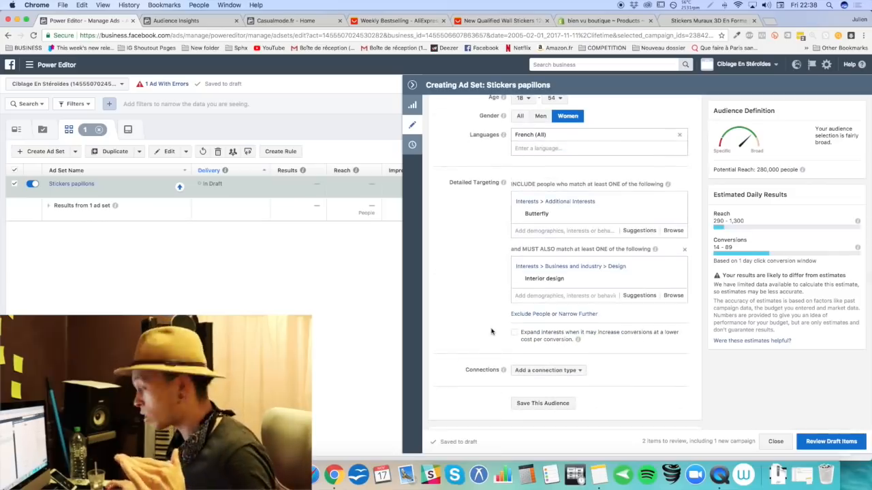
{"action": "left_click", "coordinate": [590, 315]}
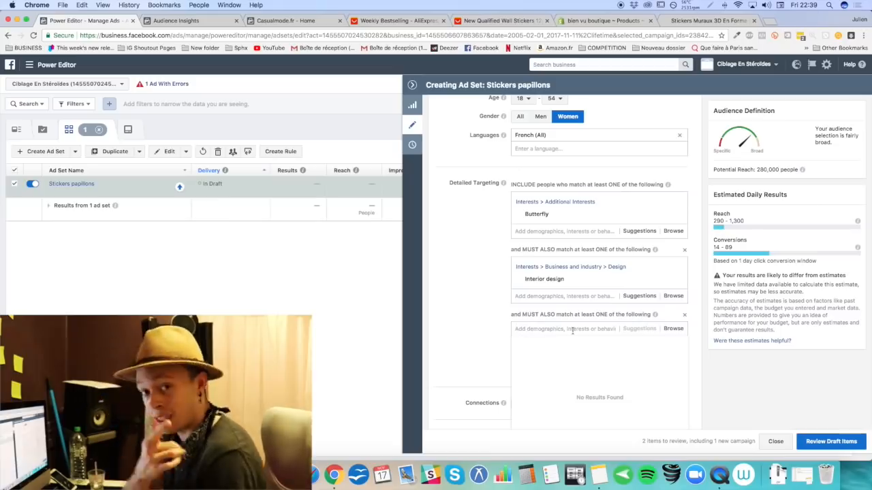
{"action": "type", "text": "engaged shopper"}
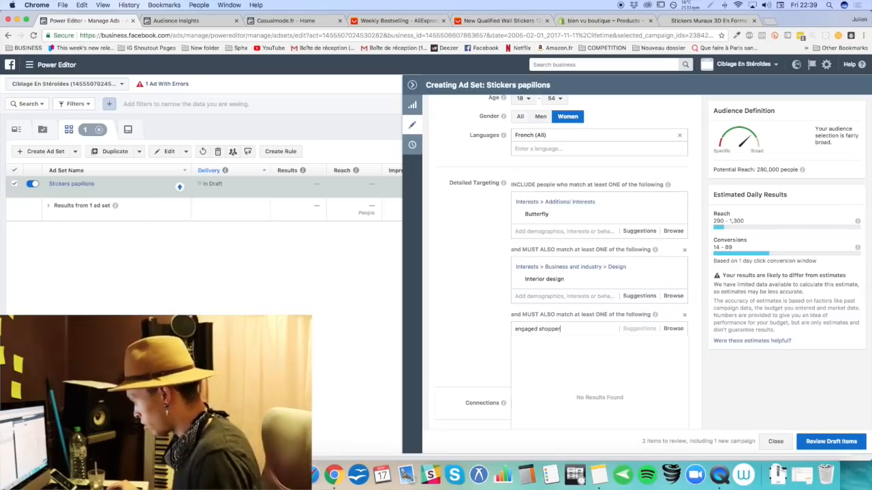
{"action": "left_click", "coordinate": [569, 344]}
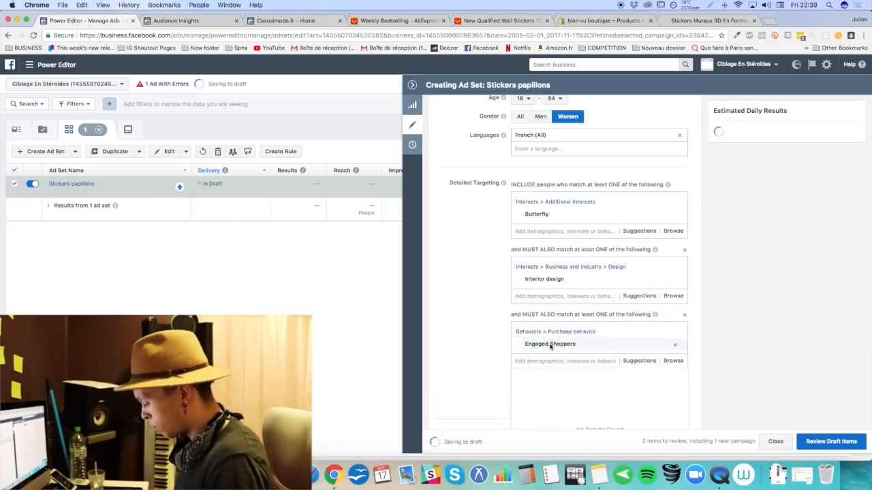
{"action": "type", "text": "online shopping"}
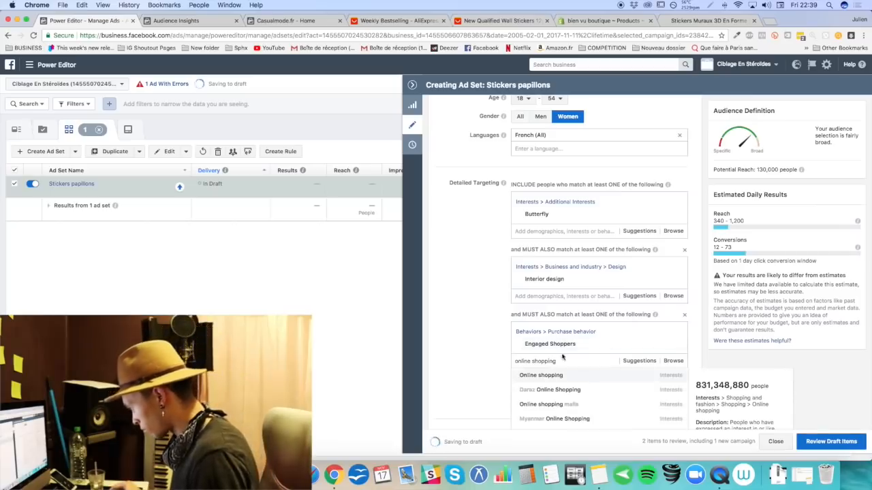
{"action": "key", "text": "Return"}
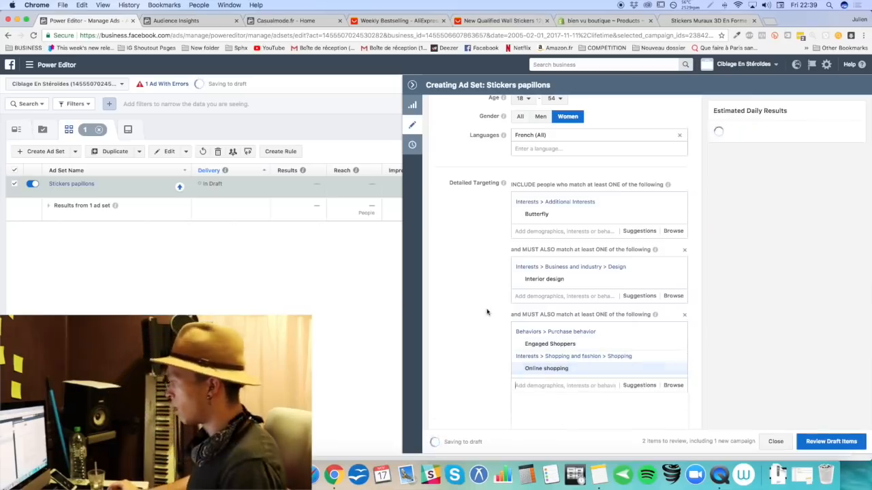
{"action": "left_click_drag", "start_coordinate": [757, 169], "coordinate": [797, 169]}
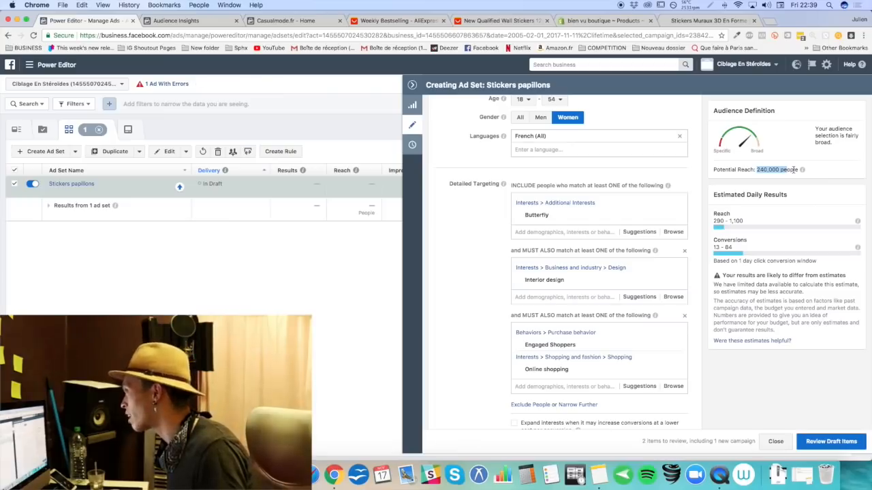
Step: Switch to Audience Insights, remove the Butterfly interest and set the maximum age to 64
{"action": "left_click", "coordinate": [180, 21]}
{"action": "scroll", "coordinate": [311, 290], "scroll_direction": "up", "scroll_amount": 5}
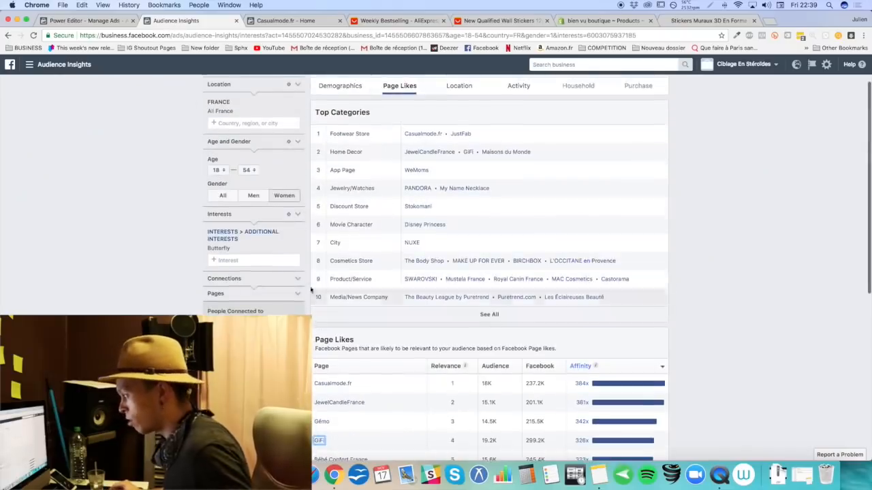
{"action": "left_click", "coordinate": [298, 248]}
{"action": "scroll", "coordinate": [288, 205], "scroll_direction": "up", "scroll_amount": 2}
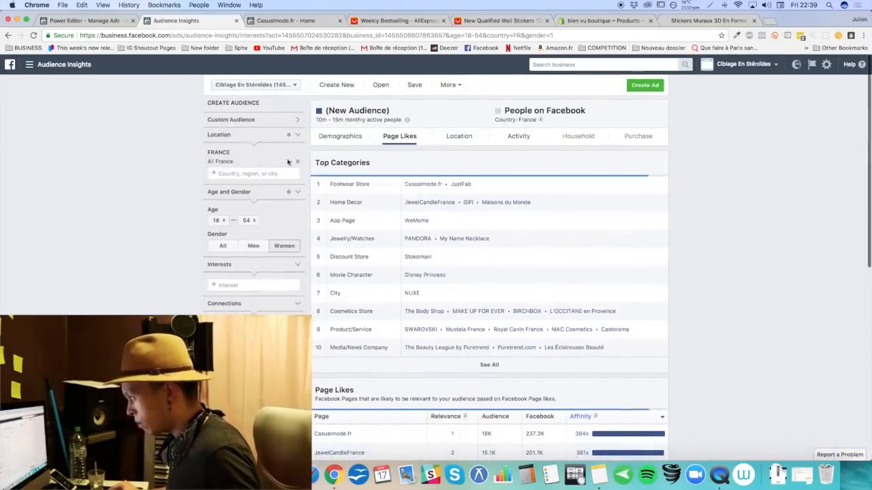
{"action": "left_click", "coordinate": [247, 220]}
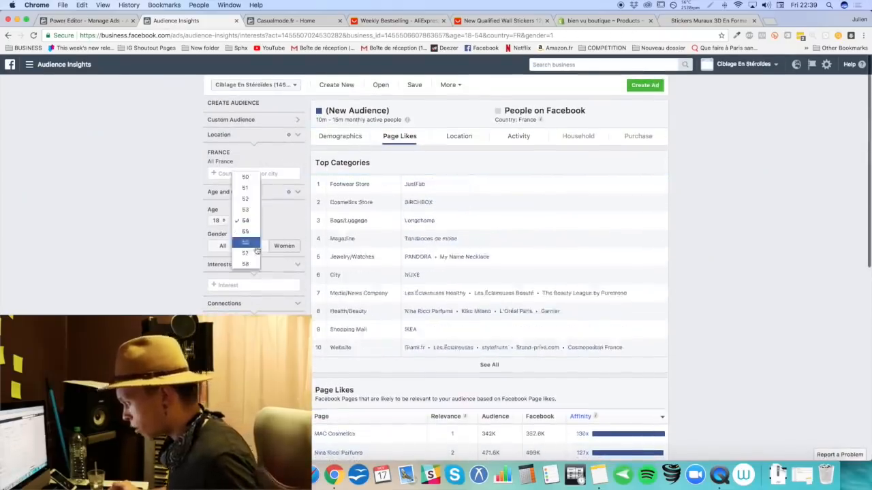
{"action": "scroll", "coordinate": [257, 251], "scroll_direction": "down", "scroll_amount": 5}
{"action": "left_click", "coordinate": [243, 100]}
{"action": "scroll", "coordinate": [248, 204], "scroll_direction": "up", "scroll_amount": 5}
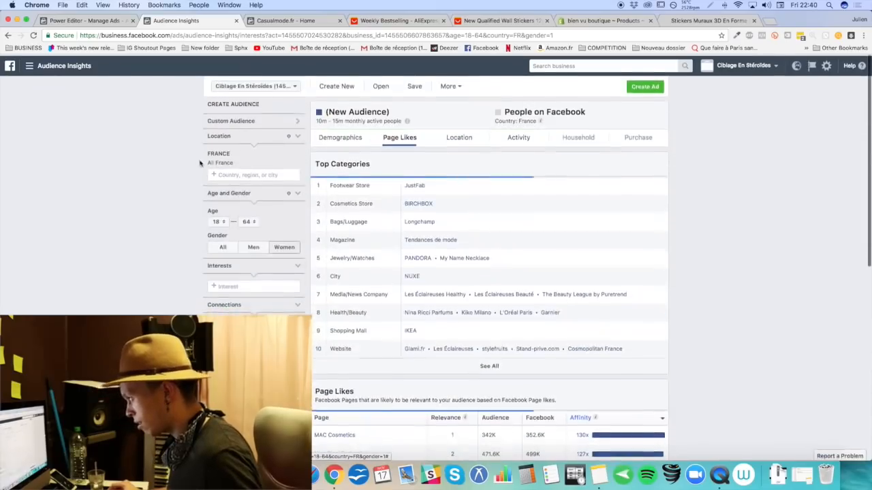
Step: Set the Audience Insights gender to All and replace France with United States as the location
{"action": "left_click", "coordinate": [248, 220]}
{"action": "scroll", "coordinate": [204, 218], "scroll_direction": "down", "scroll_amount": 1}
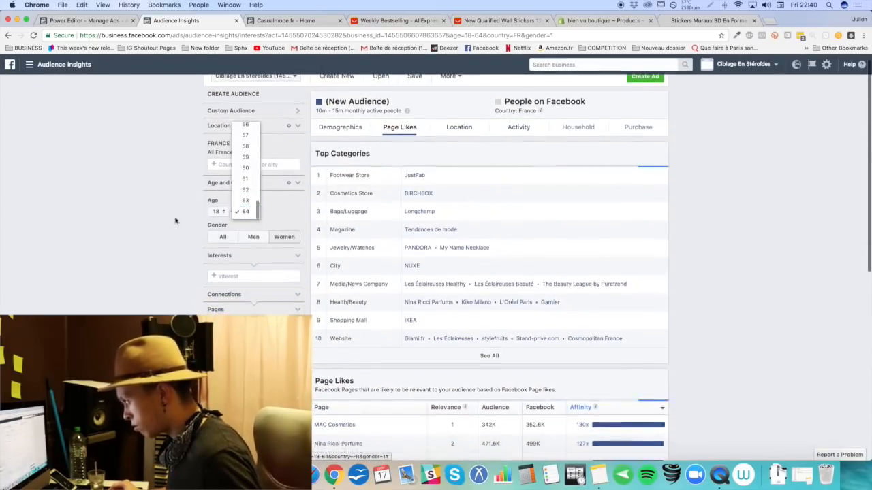
{"action": "left_click", "coordinate": [175, 220]}
{"action": "left_click", "coordinate": [222, 237]}
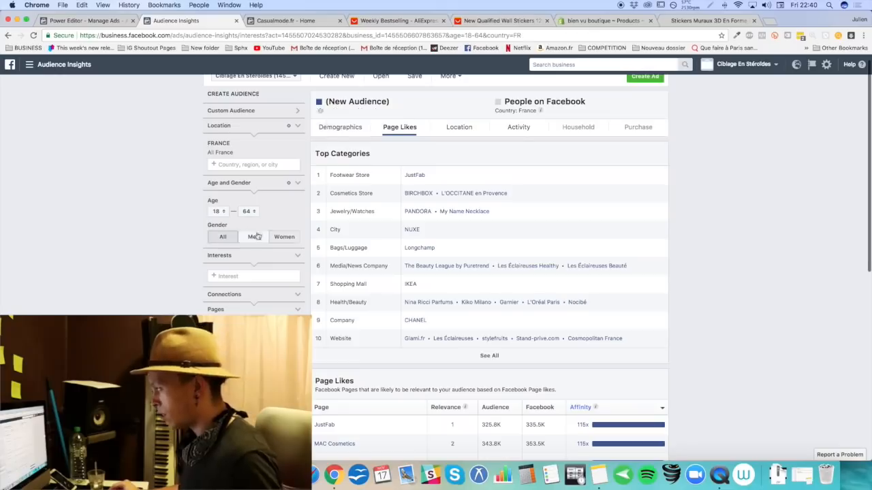
{"action": "left_click", "coordinate": [249, 165]}
{"action": "type", "text": "united states"}
{"action": "left_click", "coordinate": [255, 176]}
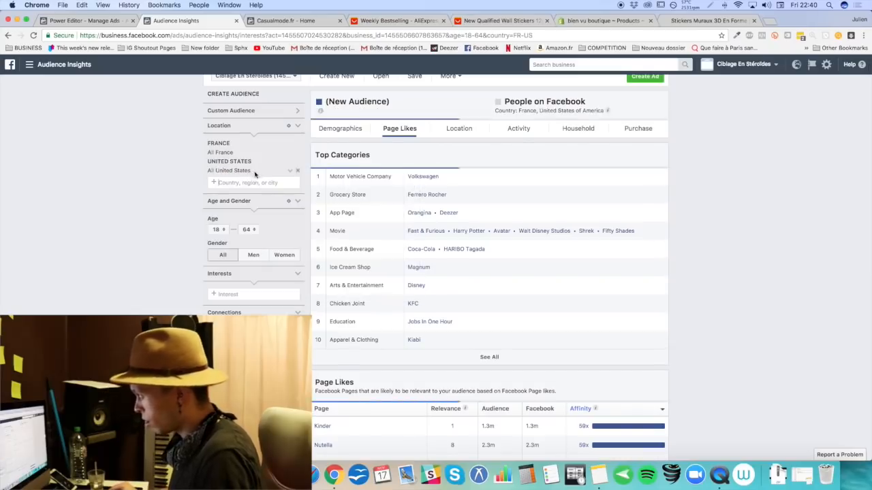
{"action": "left_click", "coordinate": [297, 152]}
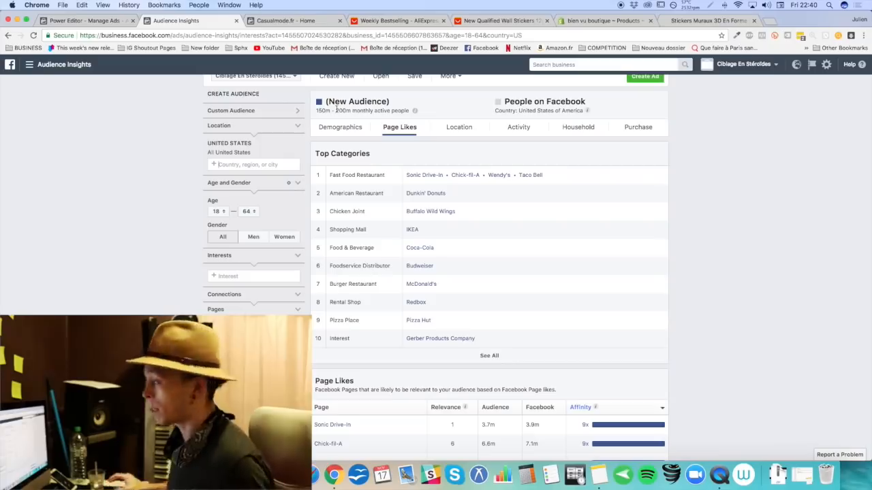
Step: Return to the Power Editor ad set and review its potential reach alongside the detailed targeting groups
{"action": "left_click", "coordinate": [103, 20]}
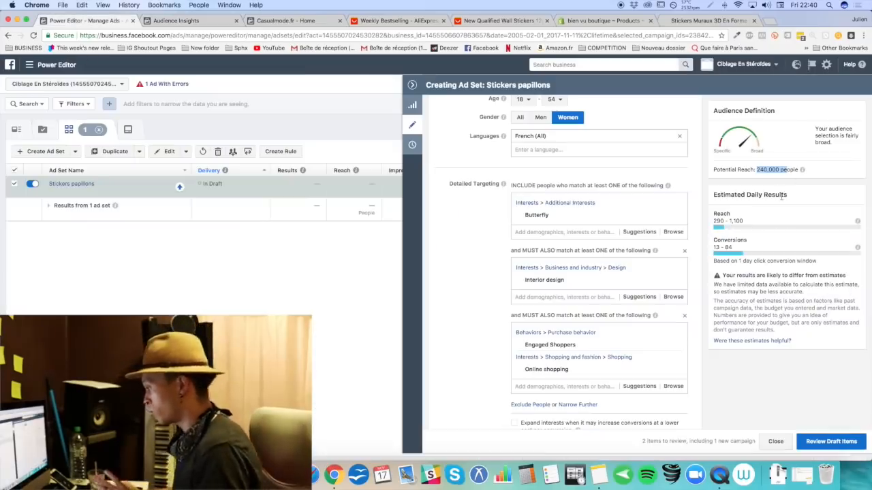
{"action": "left_click", "coordinate": [760, 169]}
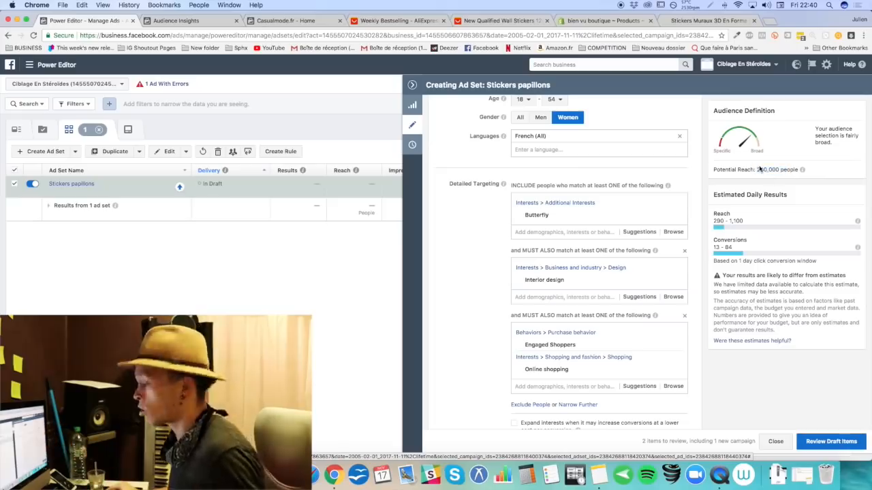
{"action": "scroll", "coordinate": [496, 234], "scroll_direction": "down", "scroll_amount": 8}
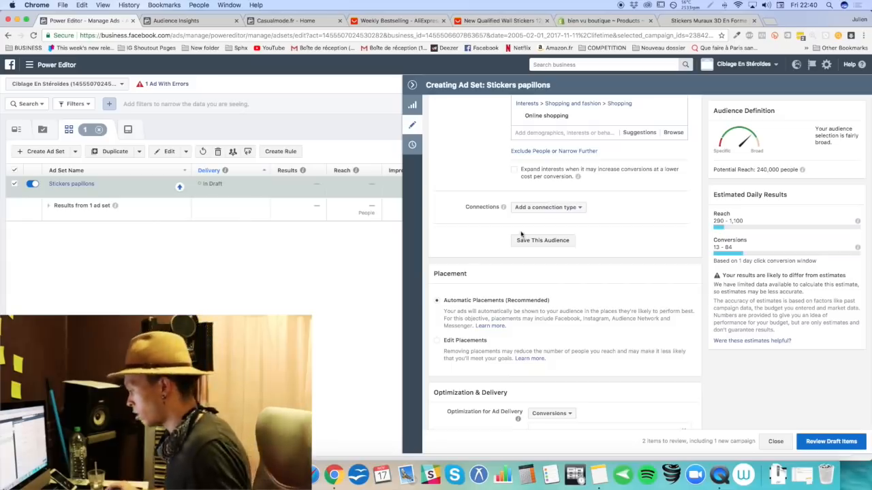
{"action": "scroll", "coordinate": [521, 234], "scroll_direction": "up", "scroll_amount": 5}
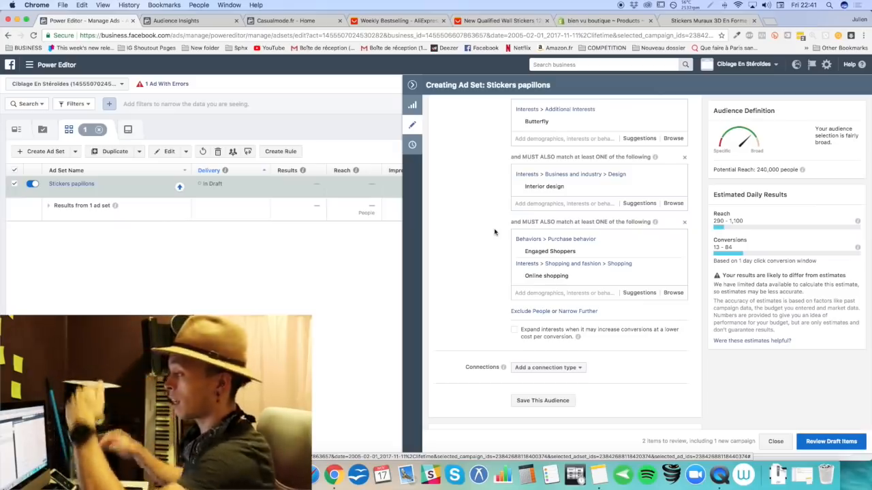
Step: Check the affinity of the United States audience's Page Likes in Audience Insights, then return to the ad set's detailed targeting
{"action": "left_click", "coordinate": [196, 21]}
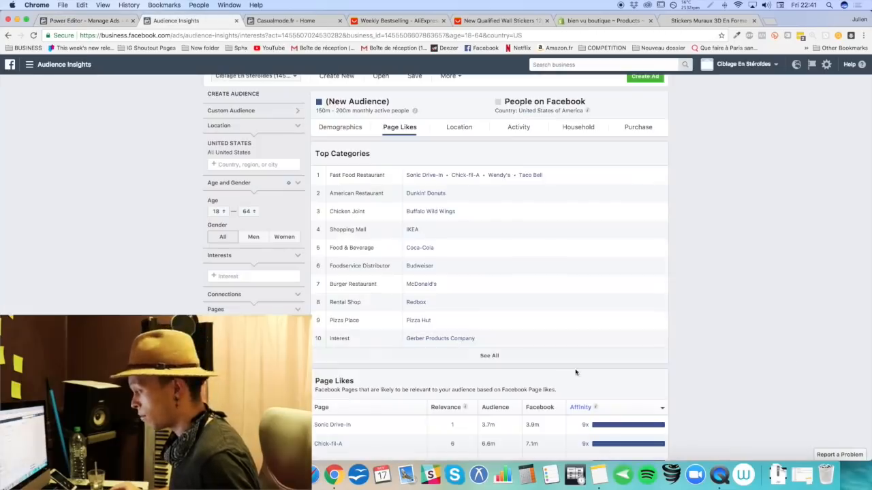
{"action": "mouse_move", "coordinate": [599, 406]}
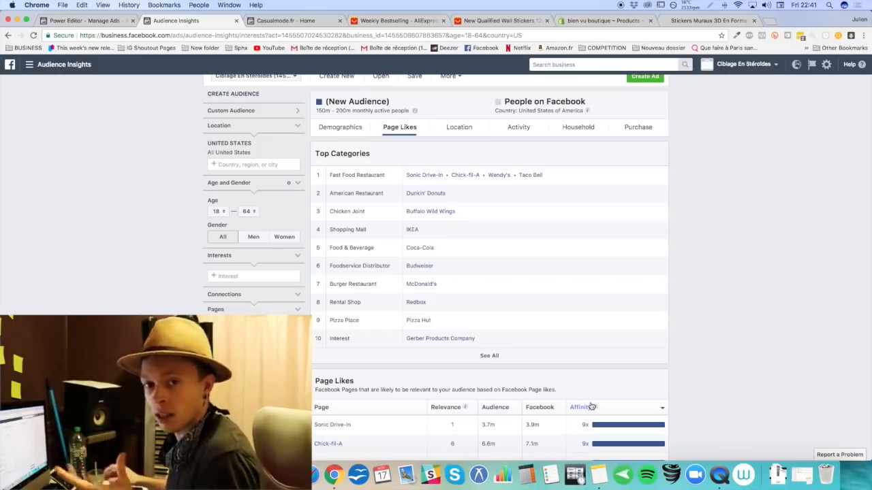
{"action": "left_click", "coordinate": [109, 25]}
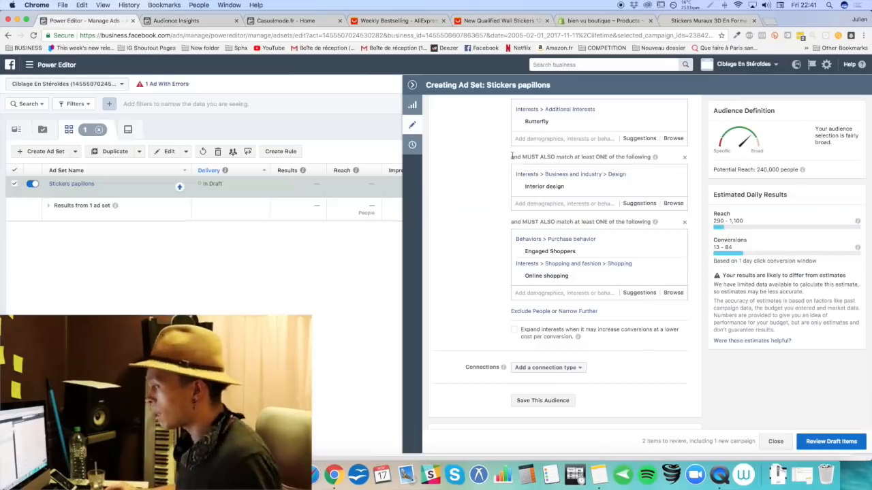
{"action": "mouse_move", "coordinate": [534, 189]}
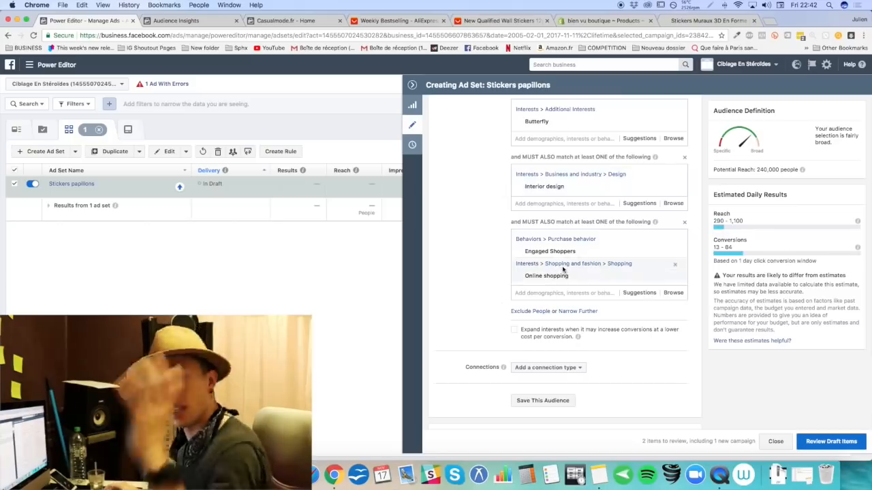
Step: Switch the ad set to Edit Placements and deselect Instagram, Audience Network and Messenger
{"action": "scroll", "coordinate": [477, 286], "scroll_direction": "down", "scroll_amount": 10}
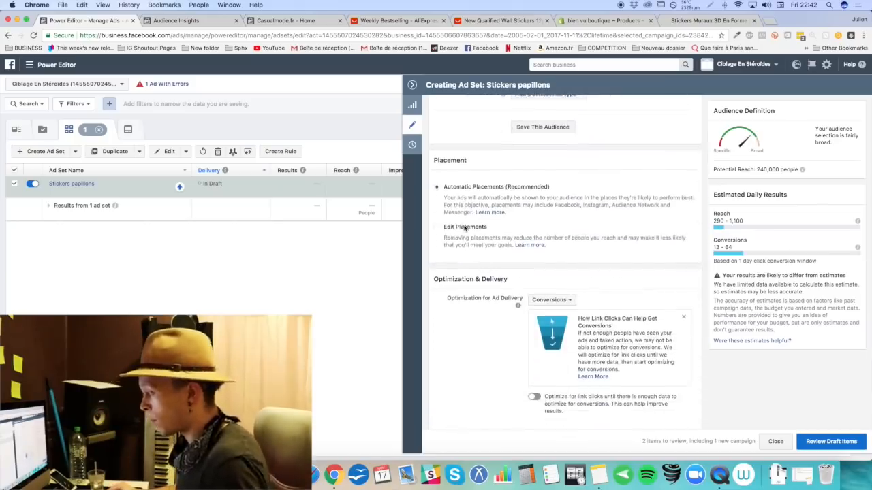
{"action": "left_click", "coordinate": [464, 227]}
{"action": "scroll", "coordinate": [531, 272], "scroll_direction": "down", "scroll_amount": 3}
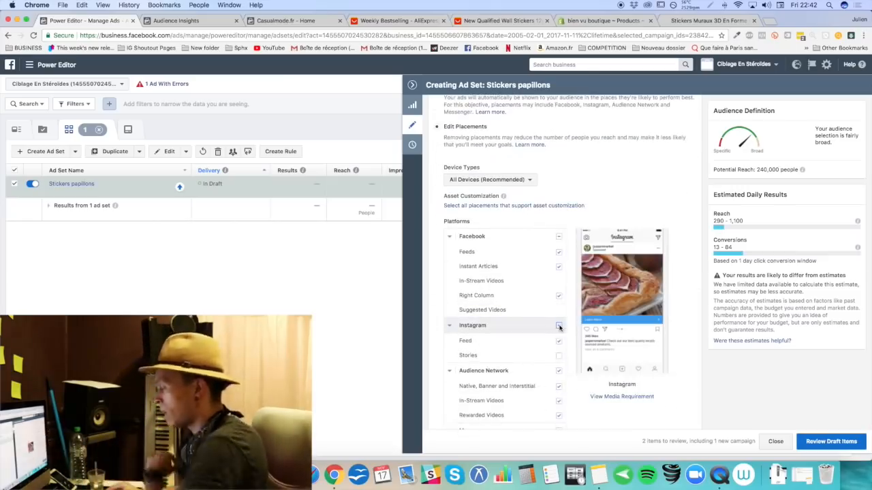
{"action": "left_click", "coordinate": [559, 327]}
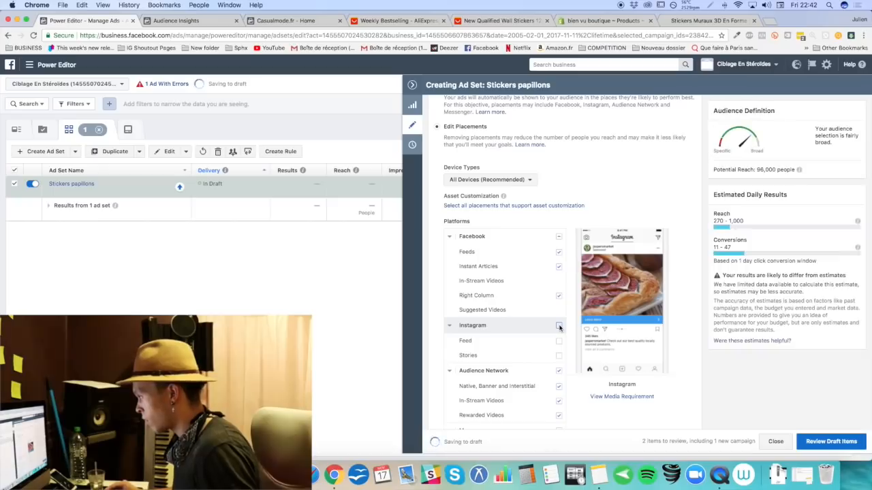
{"action": "left_click", "coordinate": [560, 373]}
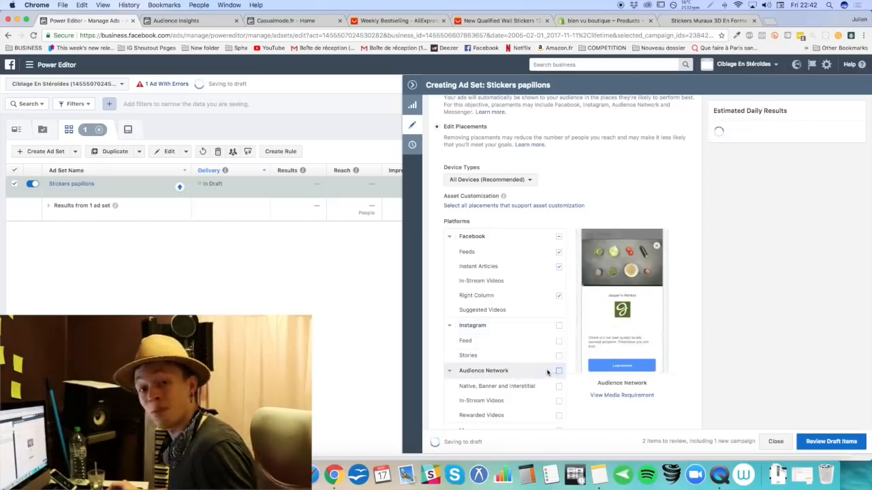
{"action": "scroll", "coordinate": [528, 365], "scroll_direction": "down", "scroll_amount": 2}
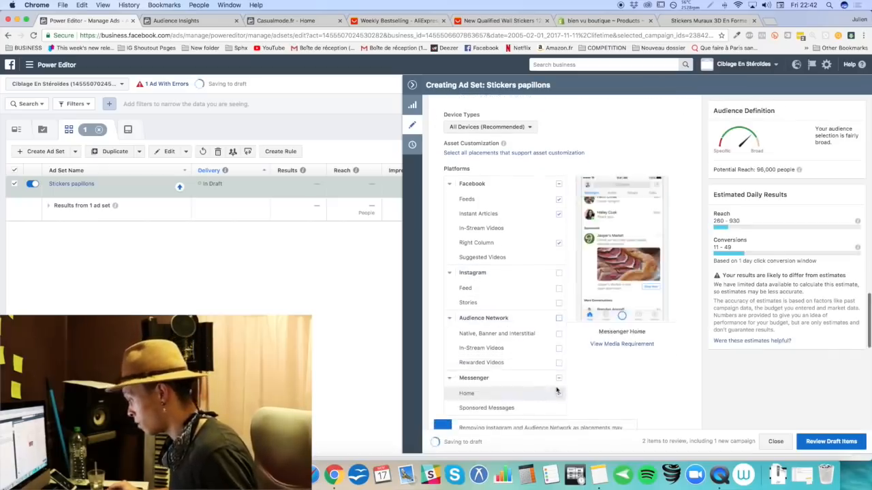
{"action": "left_click", "coordinate": [558, 378]}
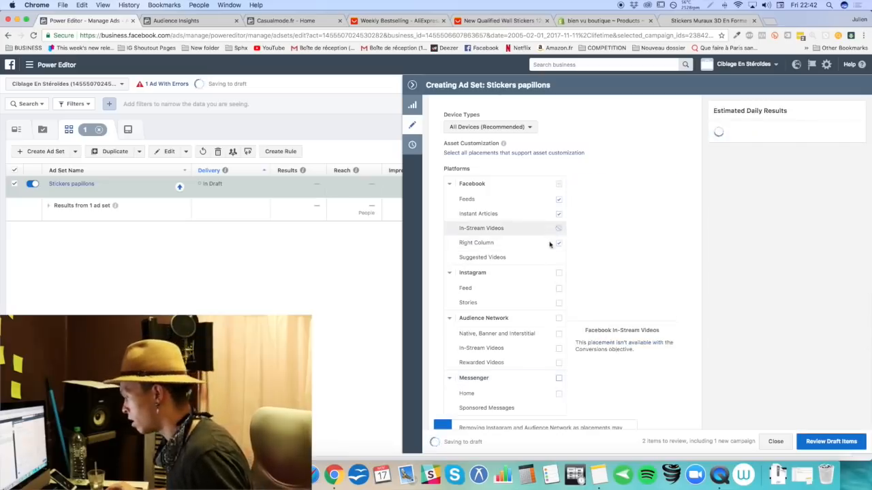
Step: Limit the ad set's placements to Facebook Feeds, deselecting Instagram, Right Column and Instant Articles
{"action": "left_click", "coordinate": [559, 183]}
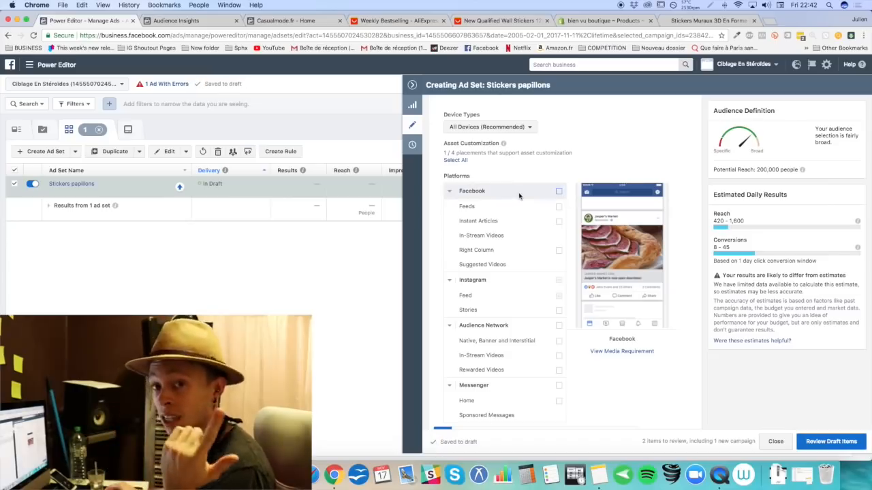
{"action": "left_click", "coordinate": [559, 191]}
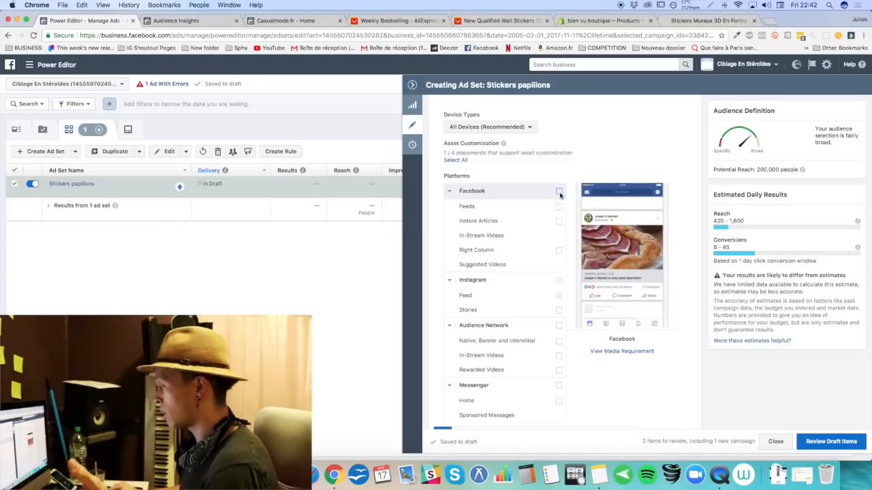
{"action": "left_click", "coordinate": [559, 274]}
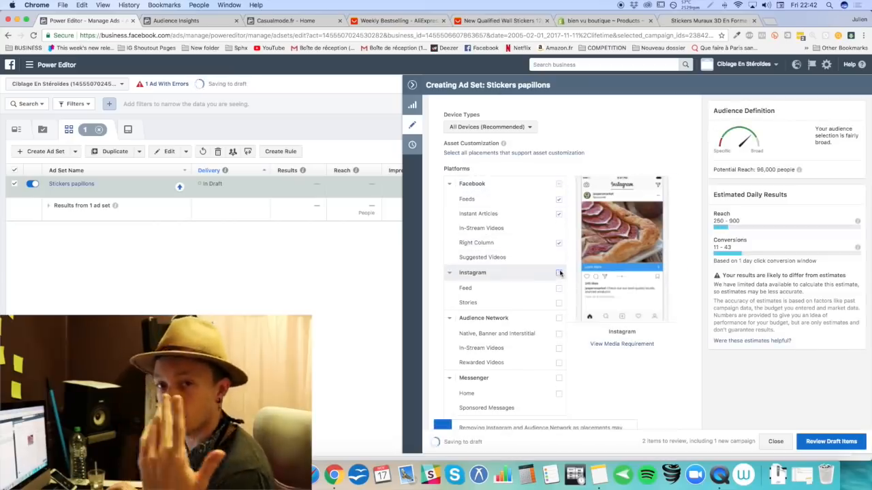
{"action": "left_click", "coordinate": [559, 243]}
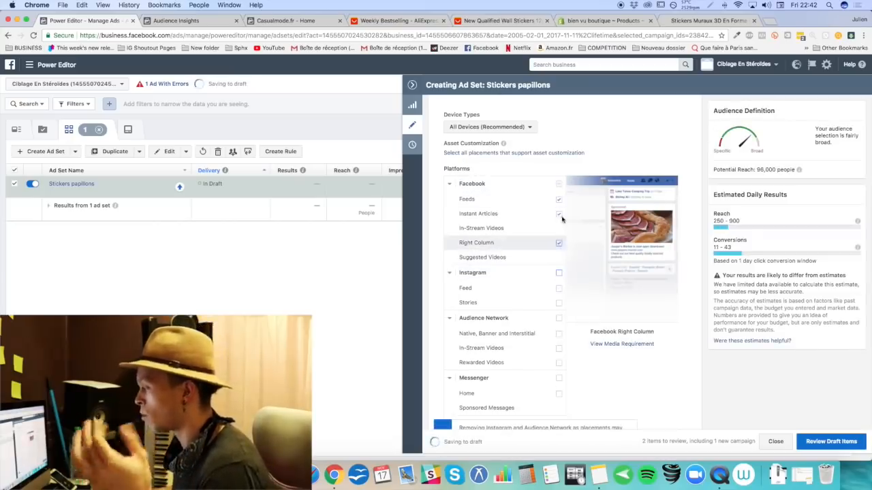
{"action": "left_click", "coordinate": [560, 215]}
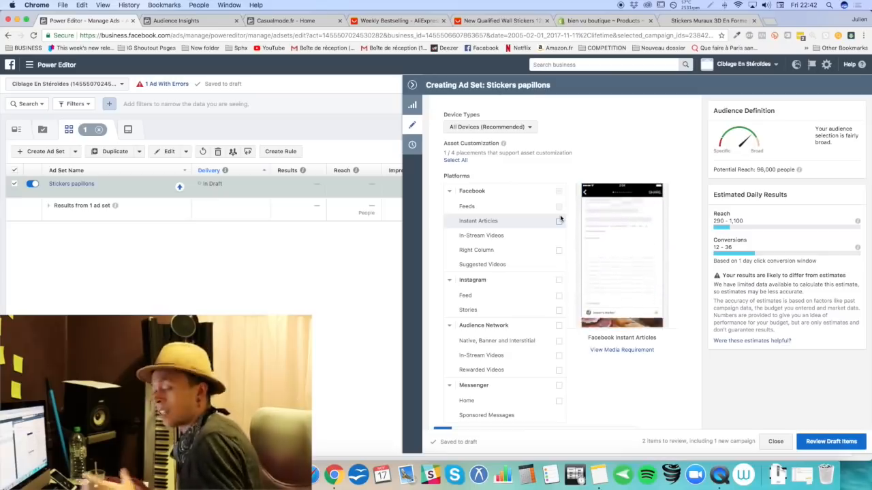
Step: Switch the ad set's placements to Instagram Feed only, deselecting Facebook and Instagram Stories
{"action": "left_click", "coordinate": [559, 281]}
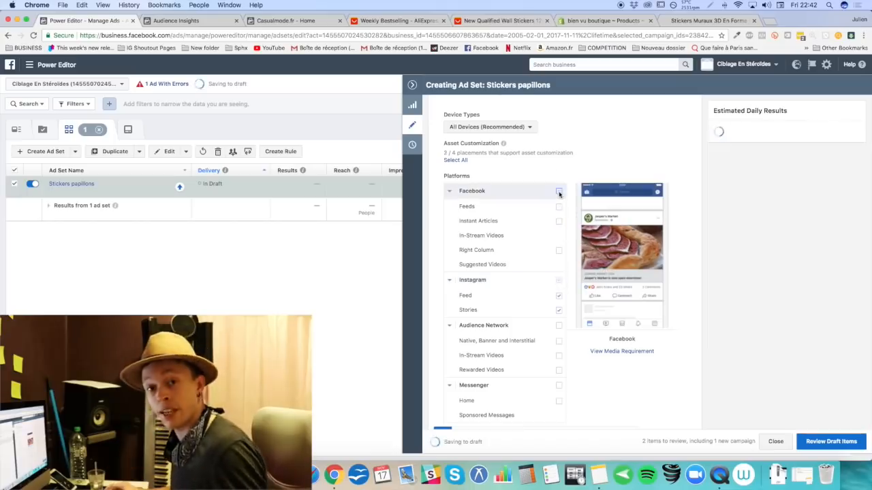
{"action": "left_click", "coordinate": [558, 310]}
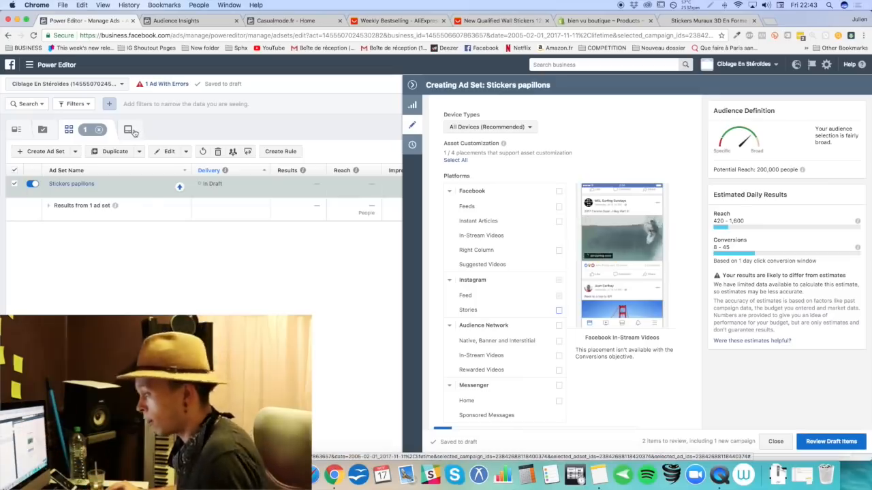
Step: Open the Stickers papillons ad to review its creative settings, check the product's store page, then return to the ad
{"action": "left_click", "coordinate": [129, 130]}
{"action": "scroll", "coordinate": [497, 216], "scroll_direction": "down", "scroll_amount": 3}
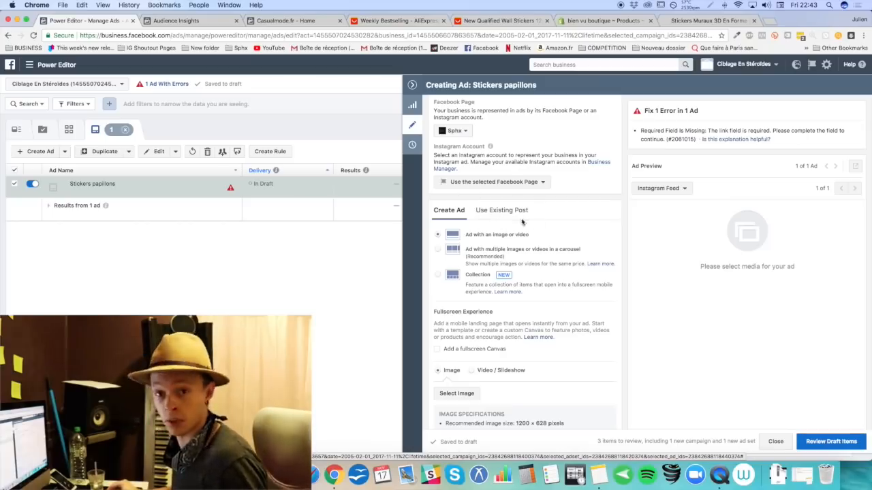
{"action": "scroll", "coordinate": [493, 219], "scroll_direction": "down", "scroll_amount": 5}
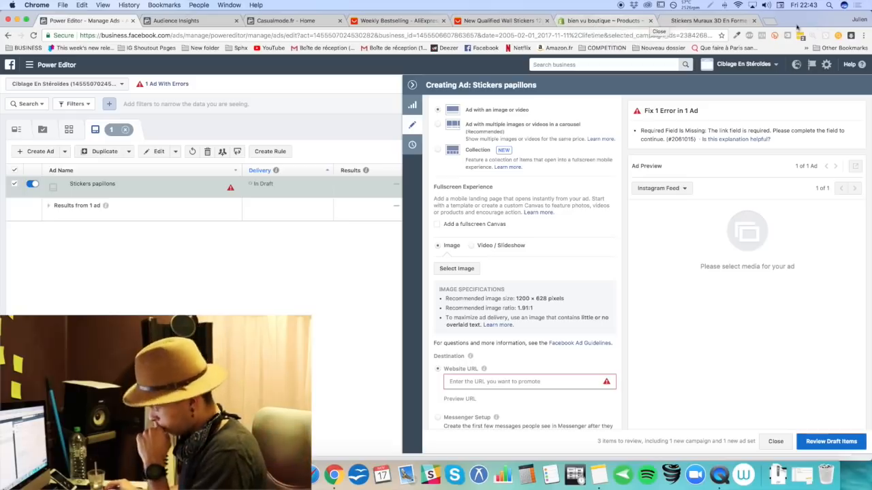
{"action": "left_click", "coordinate": [708, 21]}
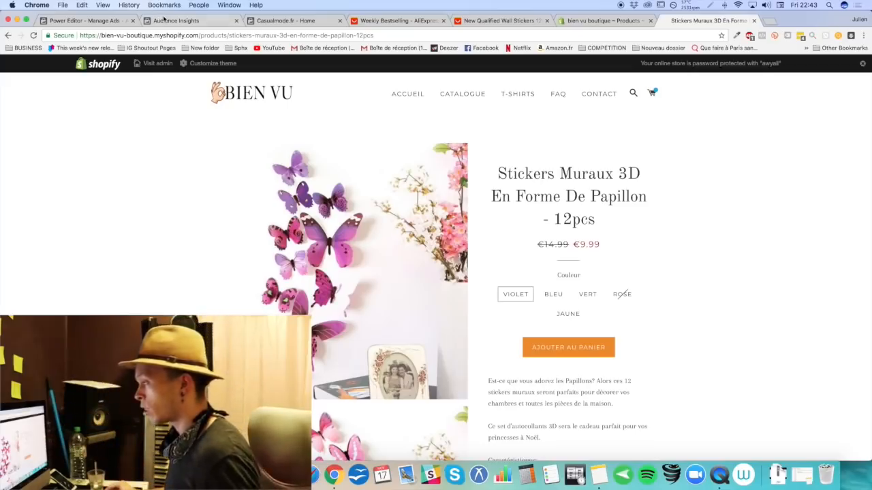
{"action": "left_click", "coordinate": [113, 20]}
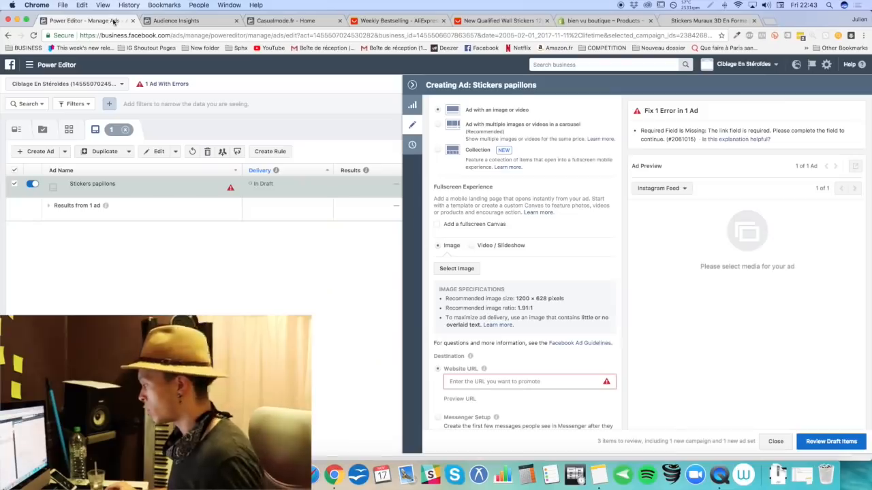
Step: Change the ad's media to Video / Slideshow, upload Youtube Ad.mp4 and select it as the ad's video
{"action": "left_click", "coordinate": [490, 246]}
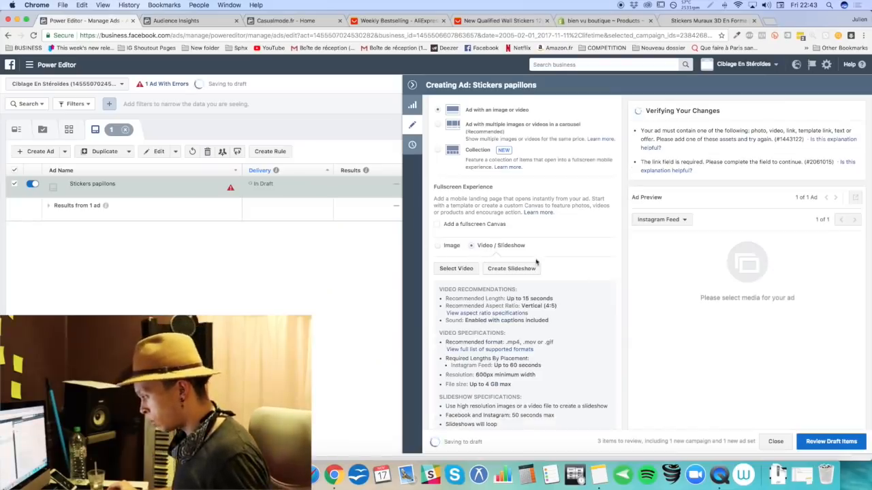
{"action": "left_click", "coordinate": [455, 268]}
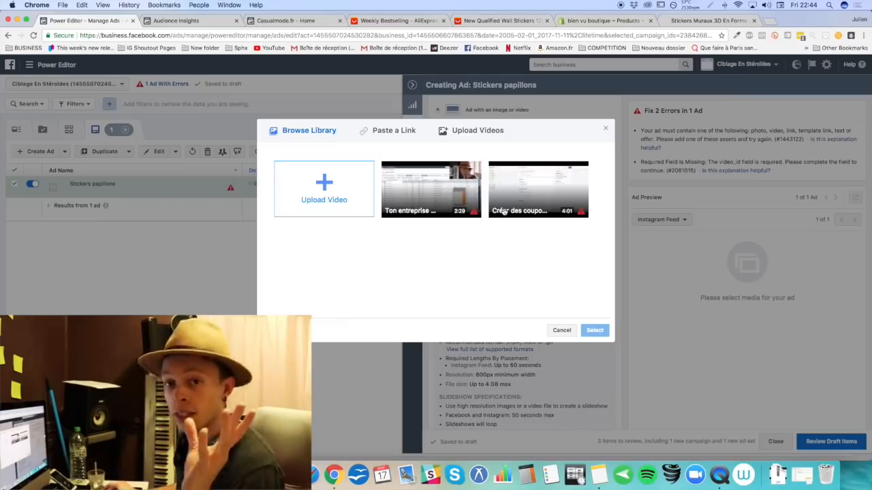
{"action": "left_click", "coordinate": [352, 201]}
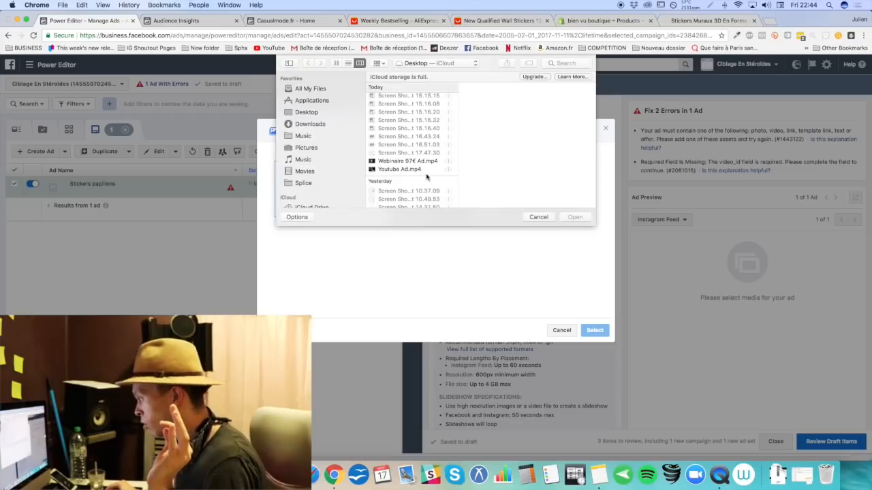
{"action": "double_click", "coordinate": [423, 171]}
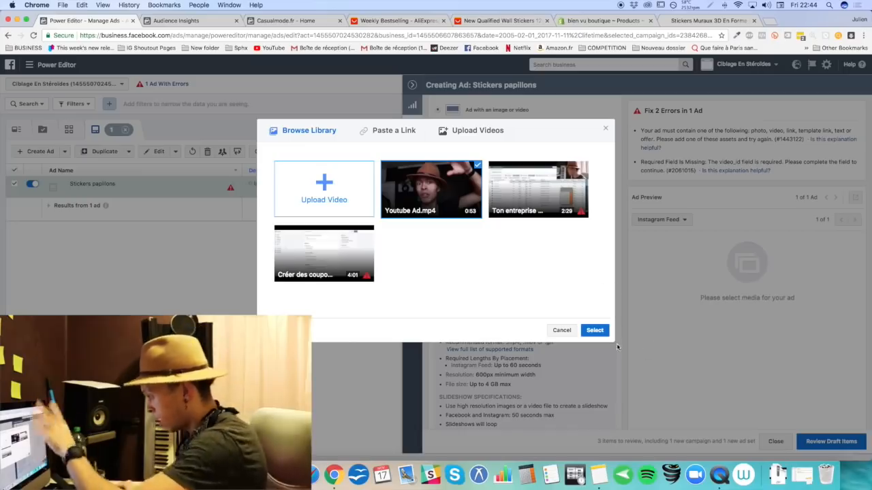
{"action": "left_click", "coordinate": [594, 331]}
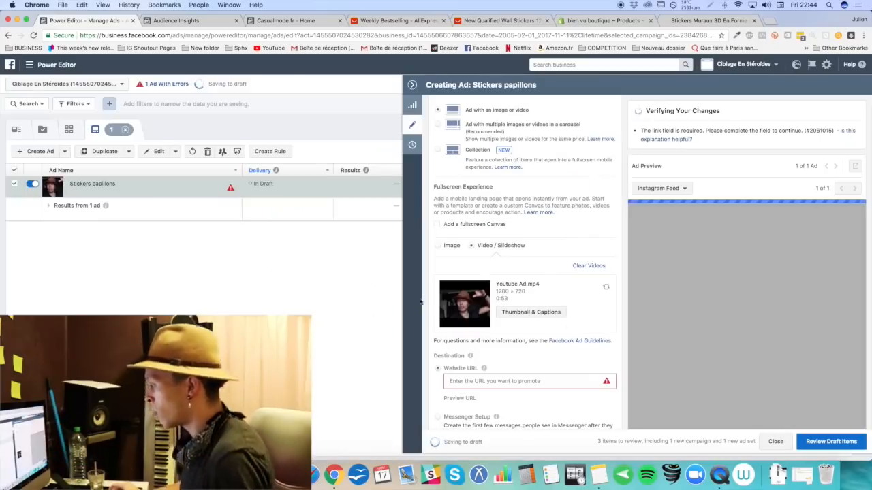
Step: Copy the web address of the butterfly wall stickers' product page from the Shopify store
{"action": "scroll", "coordinate": [534, 320], "scroll_direction": "down", "scroll_amount": 3}
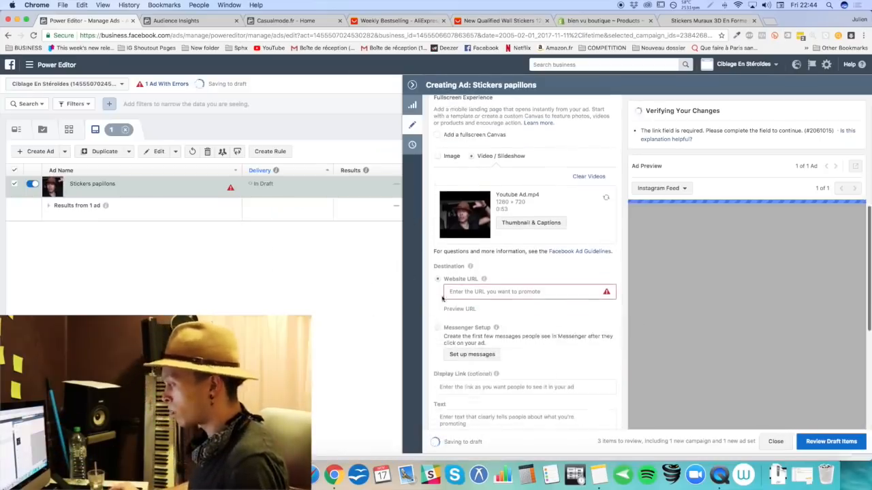
{"action": "left_click", "coordinate": [699, 21]}
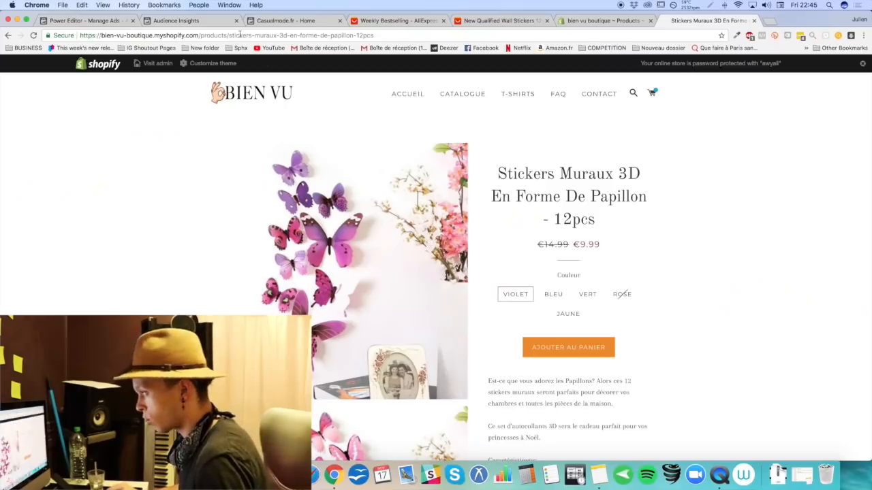
{"action": "left_click", "coordinate": [184, 35]}
{"action": "key", "text": "super+c"}
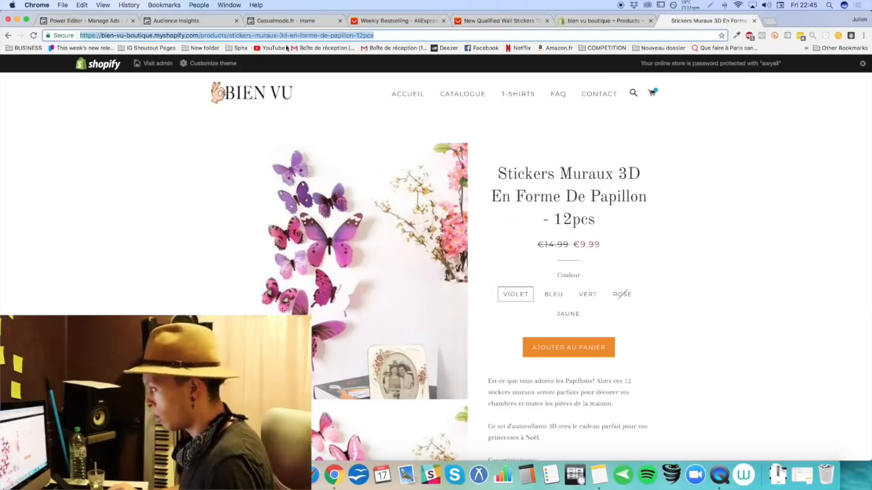
Step: Return to the ad and paste the copied product page address as its Website URL destination
{"action": "left_click", "coordinate": [242, 21]}
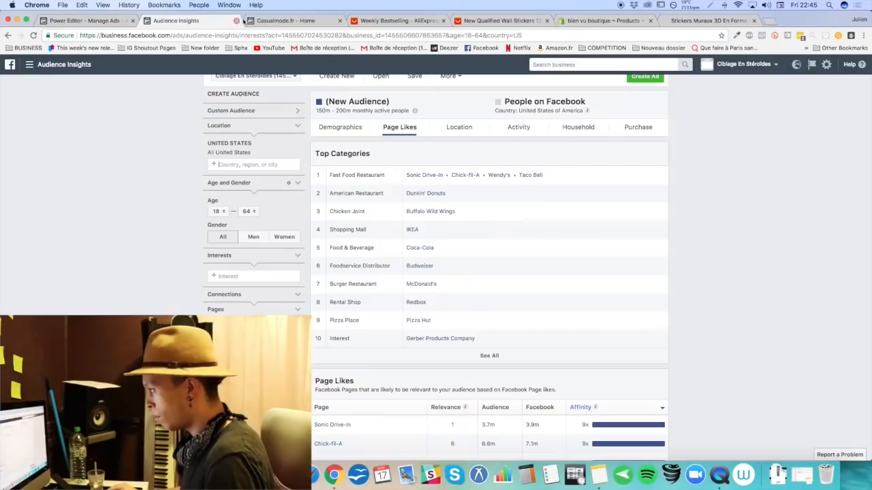
{"action": "left_click", "coordinate": [283, 21]}
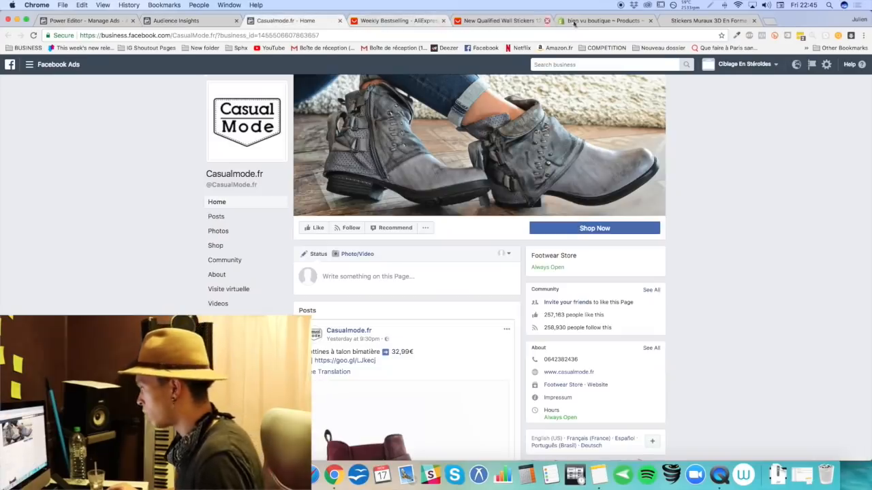
{"action": "left_click", "coordinate": [574, 21]}
{"action": "left_click", "coordinate": [78, 20]}
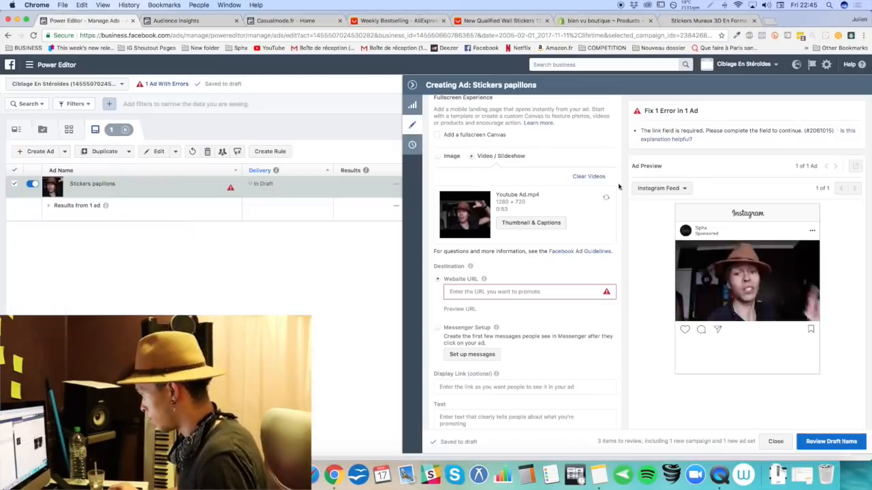
{"action": "left_click", "coordinate": [487, 291]}
{"action": "key", "text": "super+v"}
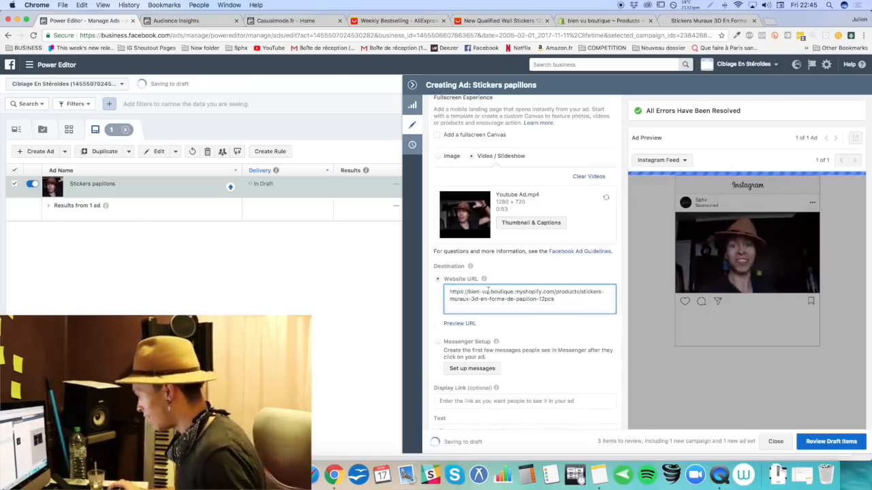
{"action": "key", "text": "super+a"}
{"action": "key", "text": "BackSpace"}
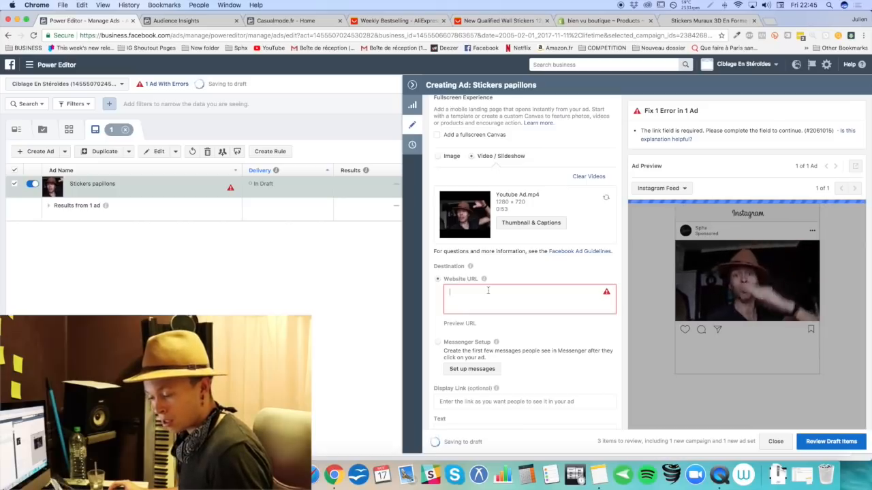
{"action": "key", "text": "super+v"}
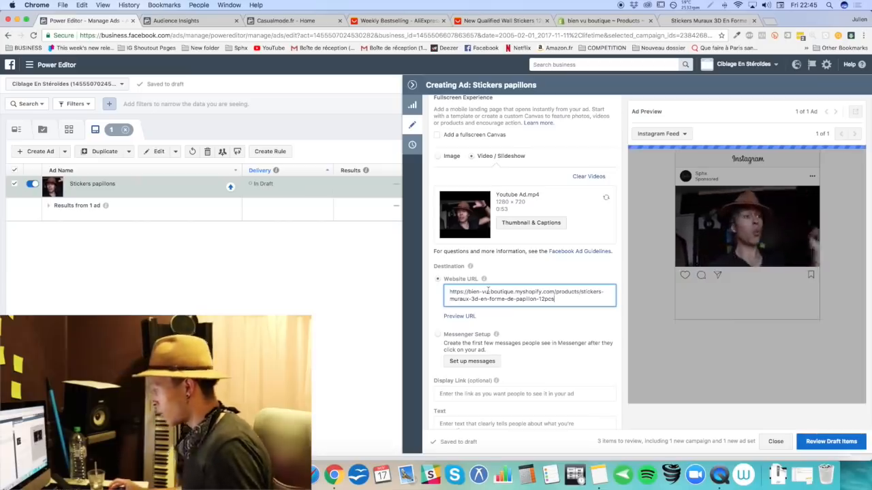
{"action": "left_click", "coordinate": [531, 274]}
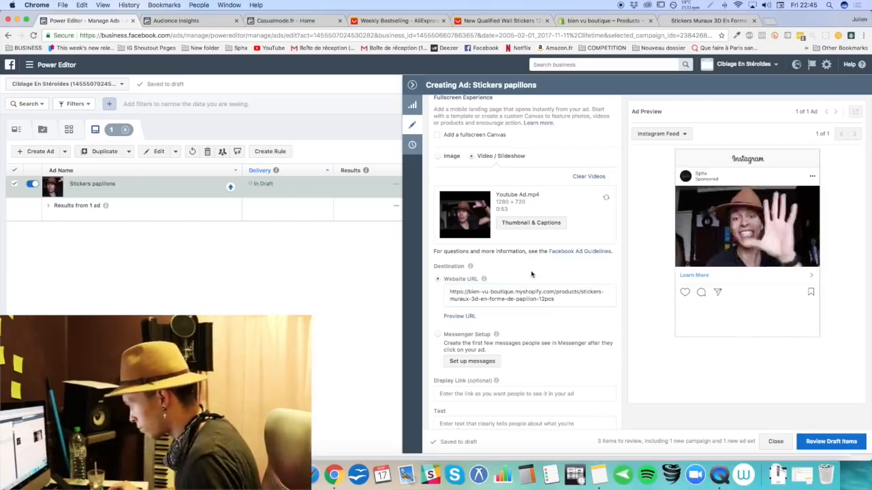
Step: Set the ad's call to action to Shop Now and look over the link, text and tracking fields
{"action": "scroll", "coordinate": [516, 252], "scroll_direction": "down", "scroll_amount": 5}
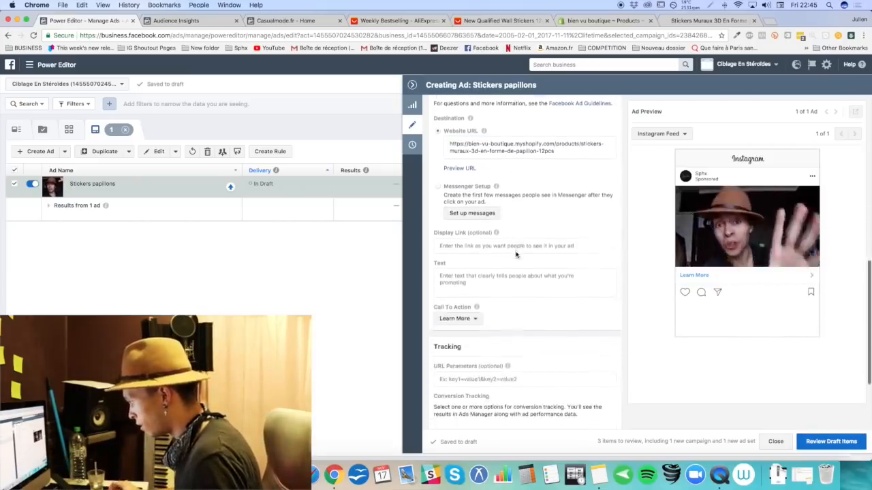
{"action": "left_click", "coordinate": [464, 318]}
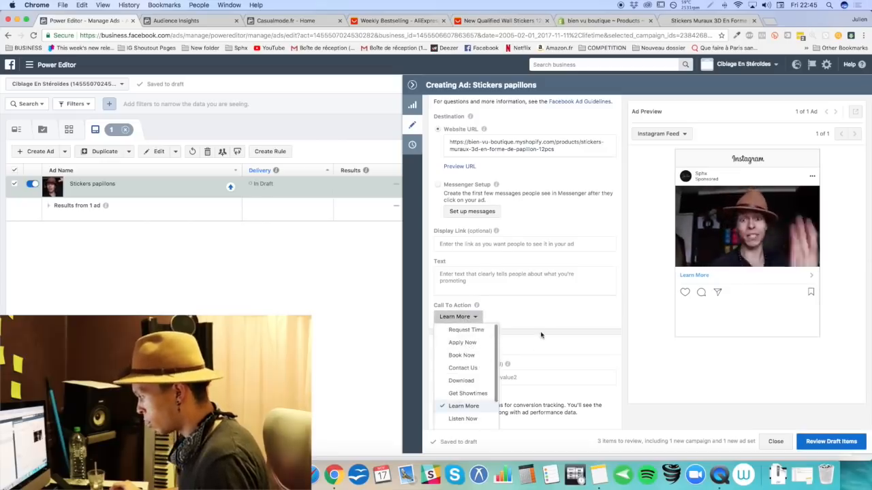
{"action": "scroll", "coordinate": [540, 335], "scroll_direction": "down", "scroll_amount": 2}
{"action": "scroll", "coordinate": [468, 344], "scroll_direction": "down", "scroll_amount": 3}
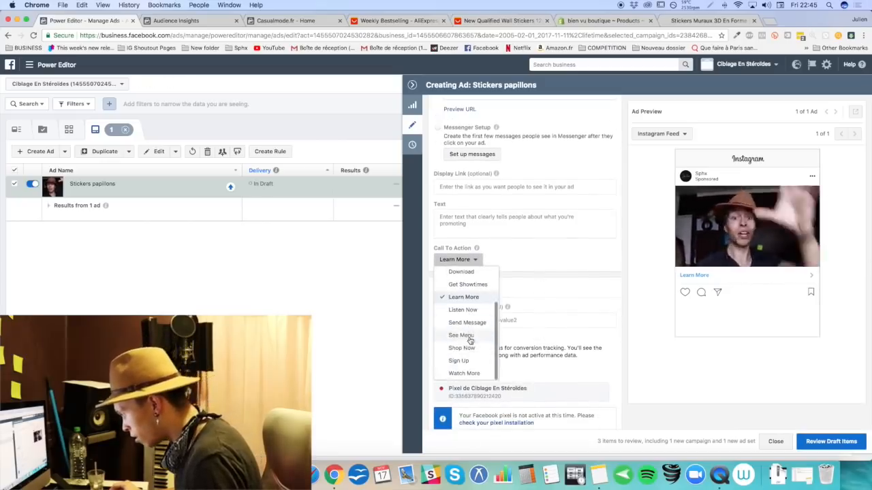
{"action": "left_click", "coordinate": [469, 336]}
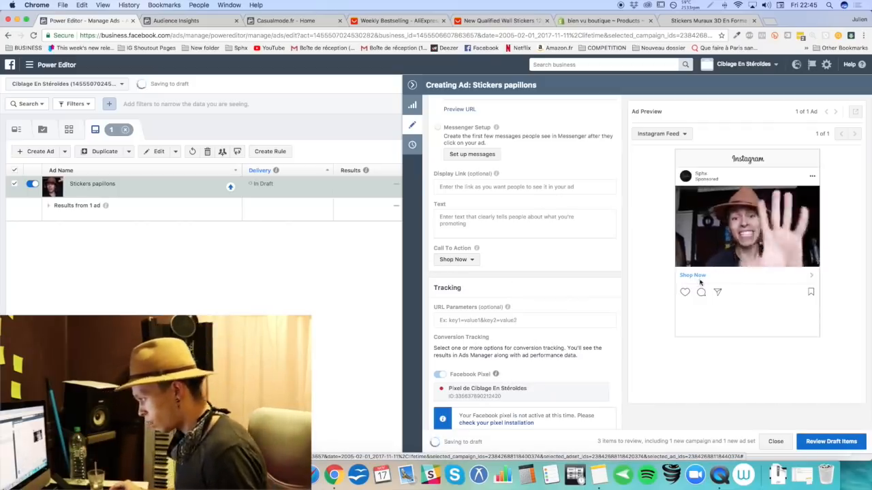
{"action": "scroll", "coordinate": [514, 270], "scroll_direction": "up", "scroll_amount": 3}
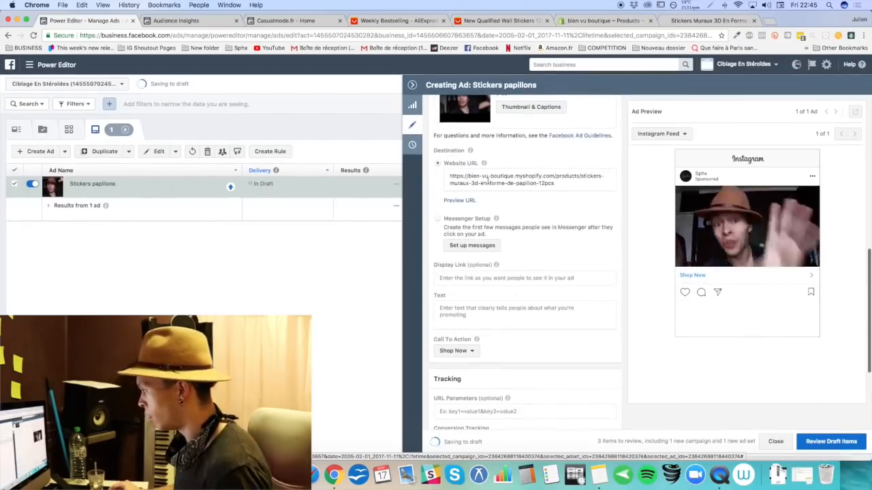
{"action": "scroll", "coordinate": [525, 182], "scroll_direction": "down", "scroll_amount": 2}
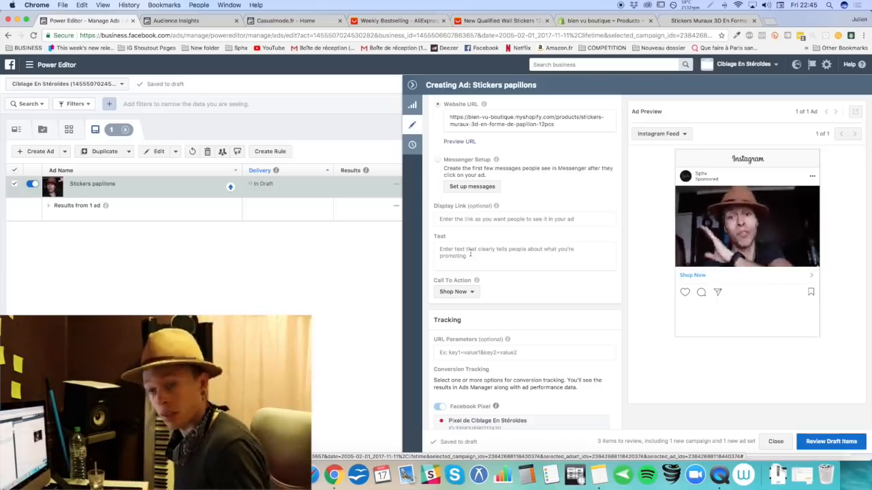
Step: Open Facebook in a private browser window and search it for "50 goo.gl"
{"action": "left_click", "coordinate": [708, 20]}
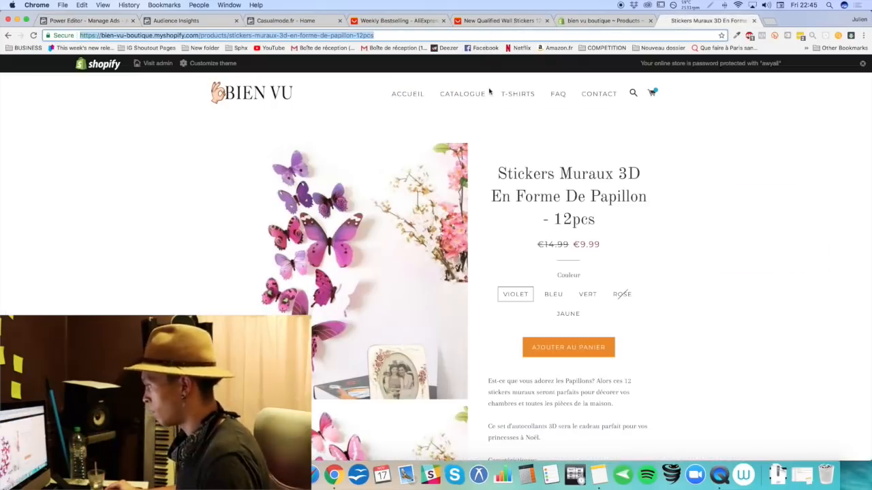
{"action": "key", "text": "super+shift+n"}
{"action": "left_click", "coordinate": [481, 48]}
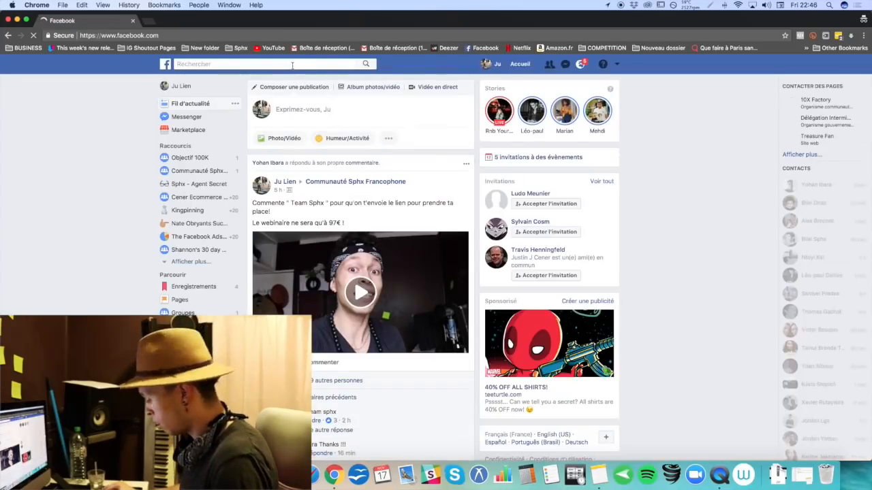
{"action": "type", "text": "50 goo.gl"}
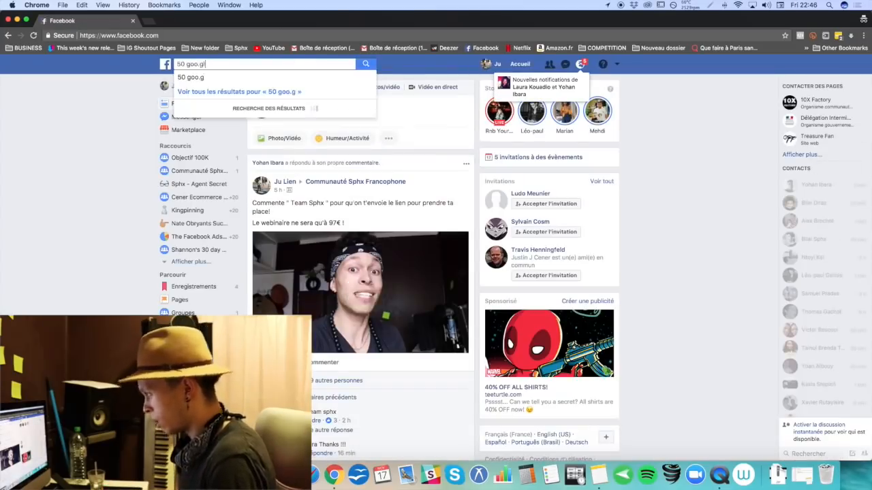
{"action": "key", "text": "Return"}
Step: Copy the promotional text of the Dragon Ball Z hoodie post from the search results, and close the private window
{"action": "scroll", "coordinate": [334, 209], "scroll_direction": "down", "scroll_amount": 5}
{"action": "scroll", "coordinate": [334, 209], "scroll_direction": "down", "scroll_amount": 4}
{"action": "scroll", "coordinate": [333, 209], "scroll_direction": "up", "scroll_amount": 3}
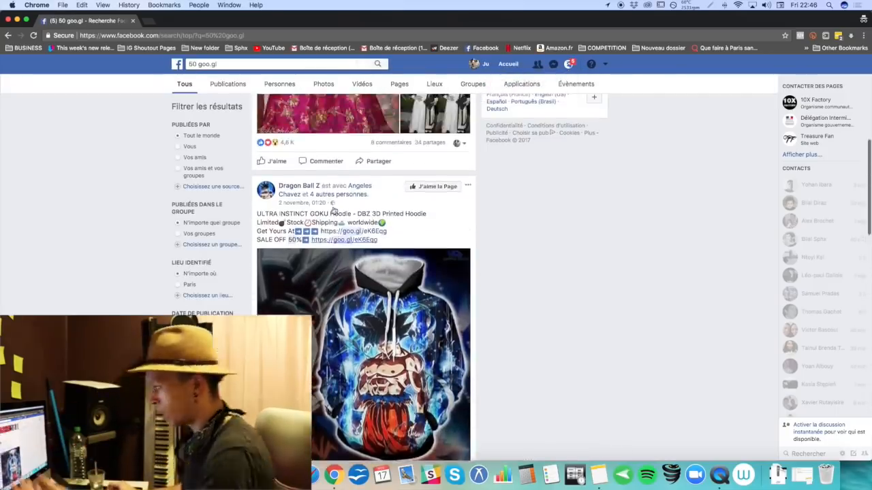
{"action": "scroll", "coordinate": [331, 210], "scroll_direction": "down", "scroll_amount": 1}
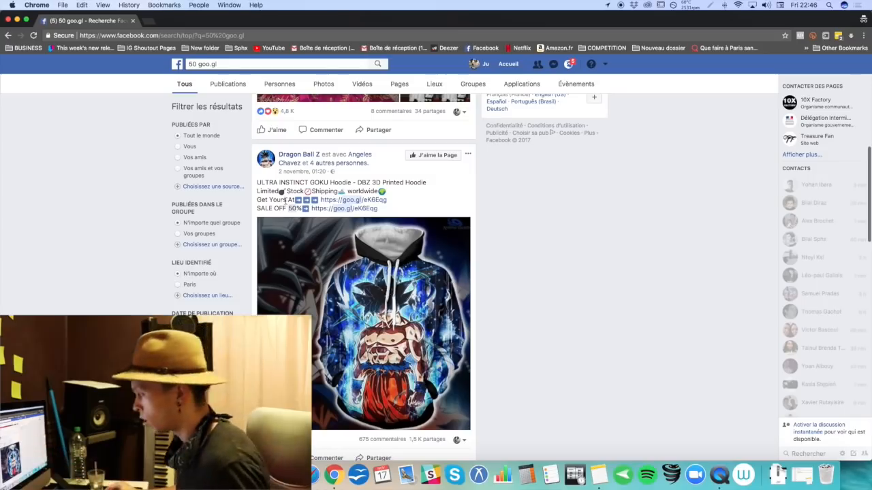
{"action": "left_click_drag", "start_coordinate": [258, 182], "coordinate": [397, 213]}
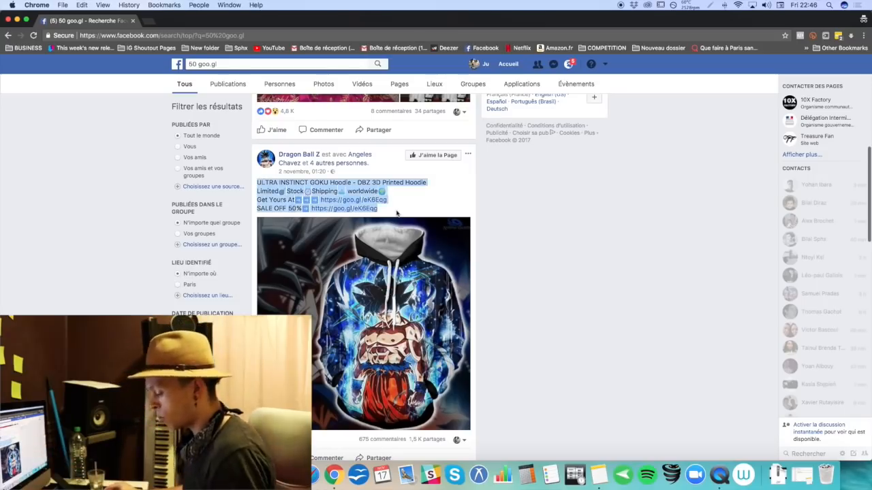
{"action": "left_click", "coordinate": [134, 21]}
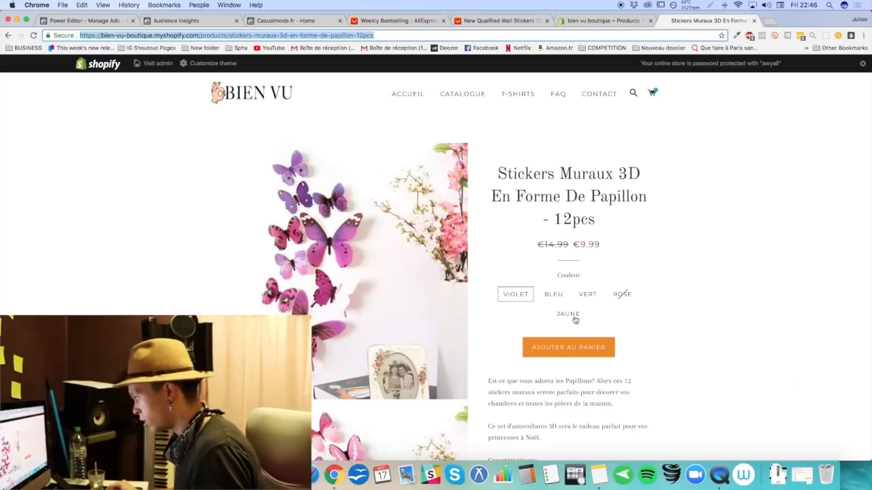
Step: Return to the Stickers papillons ad and paste the copied hoodie post text as the ad's text
{"action": "left_click", "coordinate": [184, 22]}
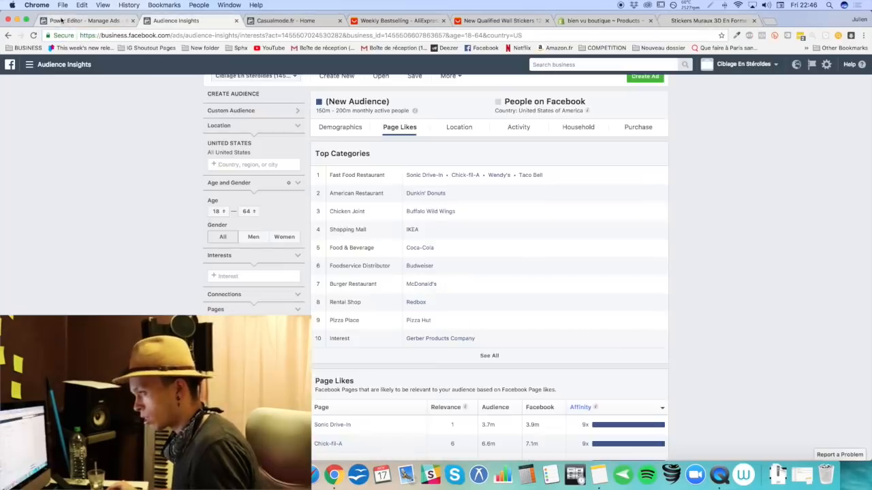
{"action": "left_click", "coordinate": [81, 21]}
{"action": "left_click", "coordinate": [468, 254]}
{"action": "type", "text": "ULTRA INSTINCT GOKU Hoodie - DBZ 3D Printed Hoodie Limited⚫Stock🆓Shipping🚢worldwide🌍 Get Yours At➡➡ https://goo.gl/eK6Eqg SALE OFF 50%🆓https://goo.gl/eK6Eqg"}
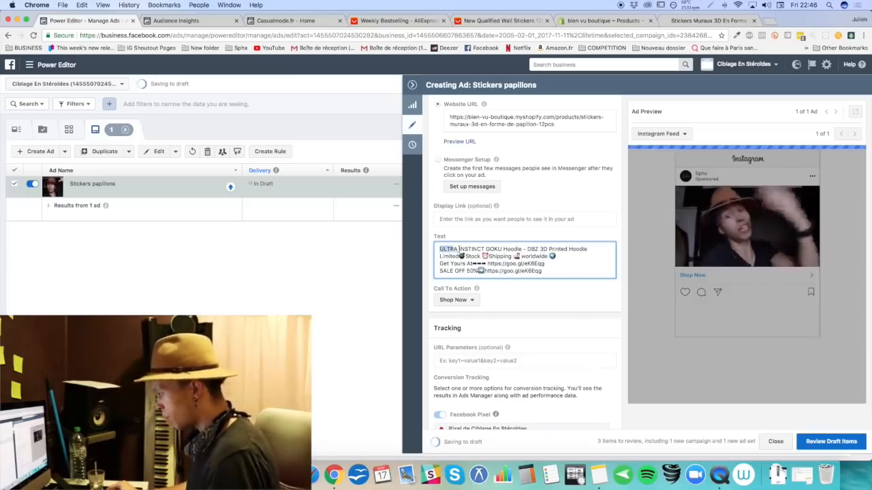
Step: Replace "ULTRA INSTINCT GOKU Hoodie" in the ad text with "Stickers Muraux 3D en forme de papillons"
{"action": "left_click_drag", "start_coordinate": [522, 249], "coordinate": [451, 245]}
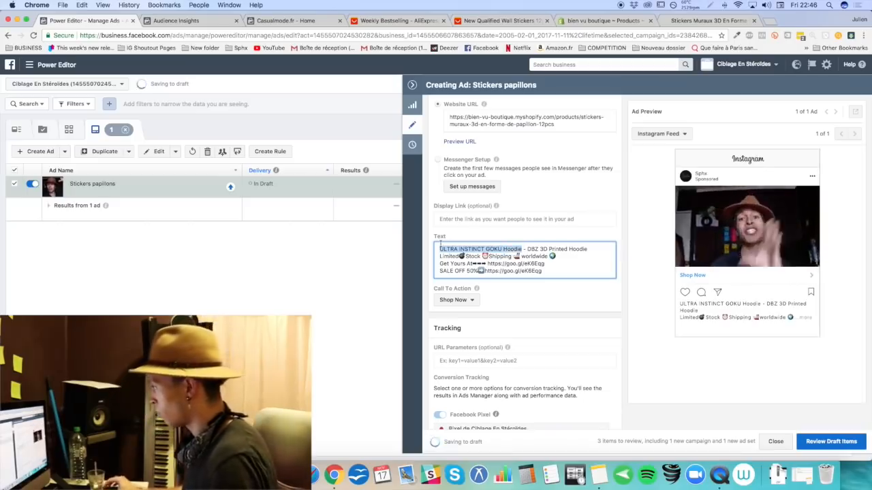
{"action": "type", "text": "Stickers Muraux"}
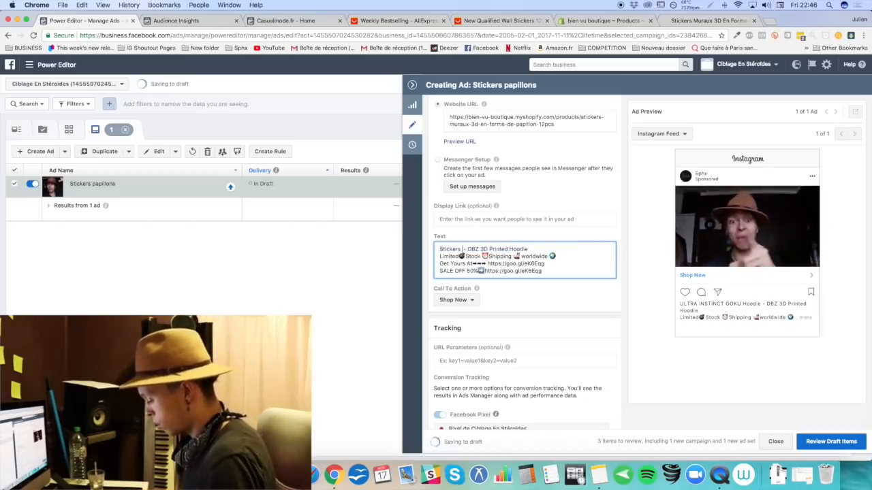
{"action": "type", "text": " 3D en forme de papi"}
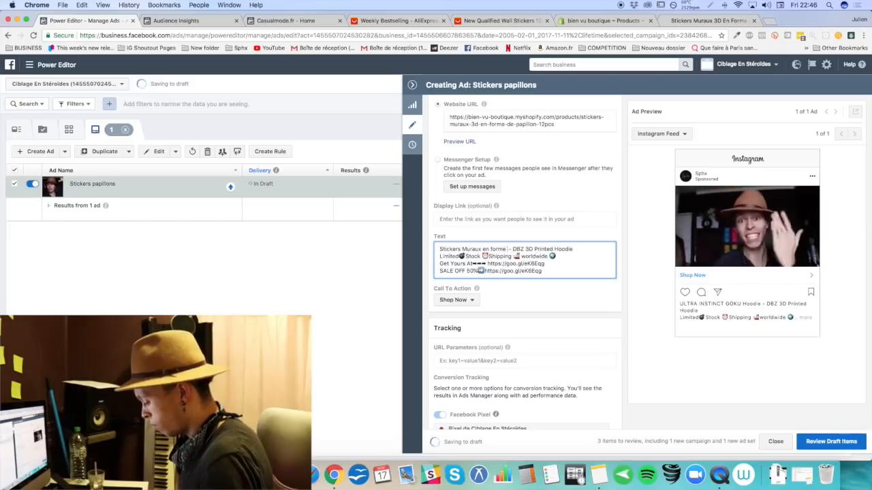
{"action": "type", "text": "llons"}
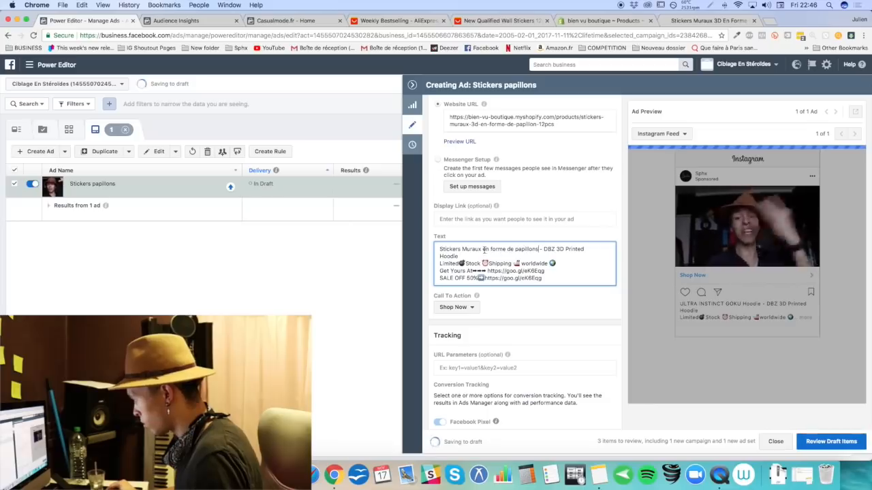
{"action": "type", "text": " - DBZ 3D"}
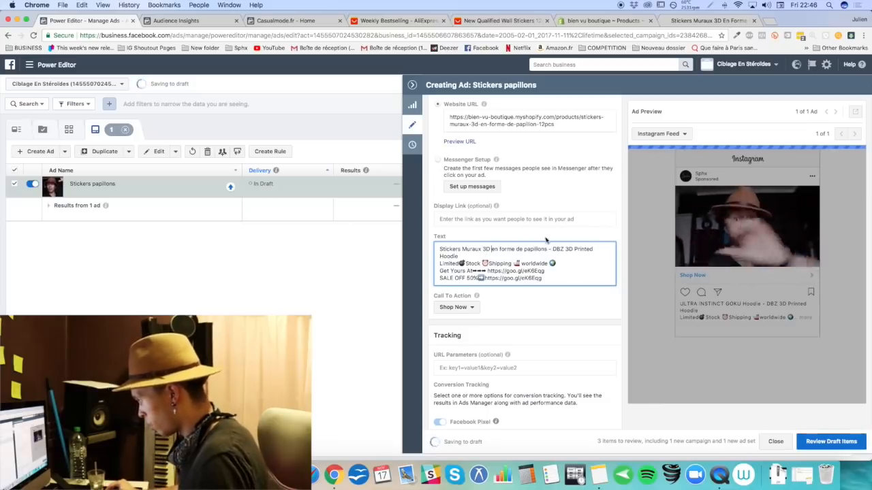
Step: Open getemoji.com in a new browser tab, search for "butterfly" and copy the Butterfly emoji
{"action": "left_click", "coordinate": [764, 21]}
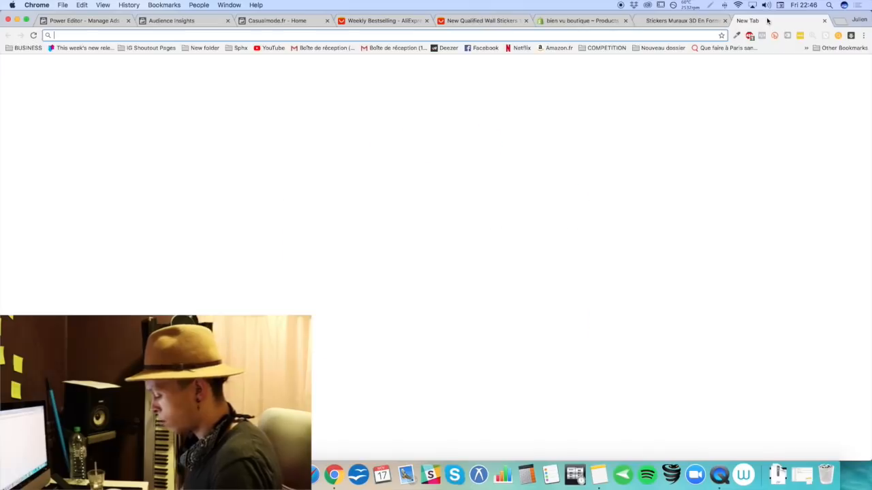
{"action": "type", "text": "getemo"}
{"action": "key", "text": "Return"}
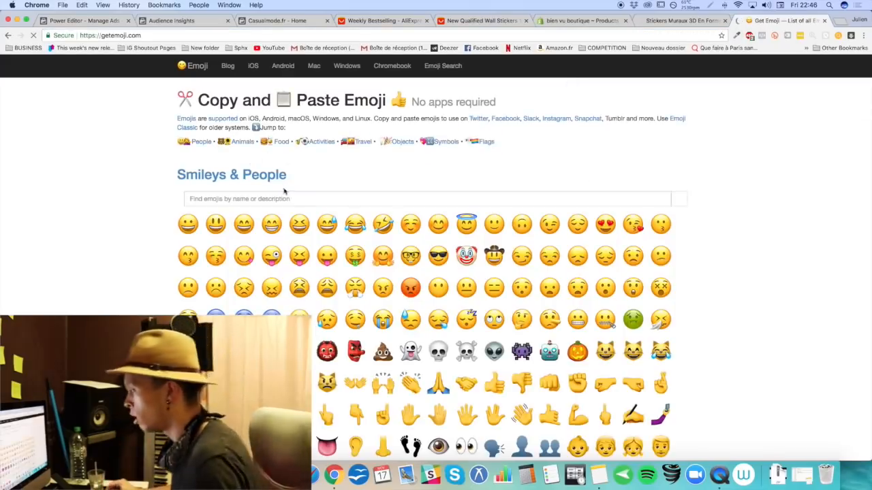
{"action": "left_click", "coordinate": [278, 198]}
{"action": "type", "text": "butterfly"}
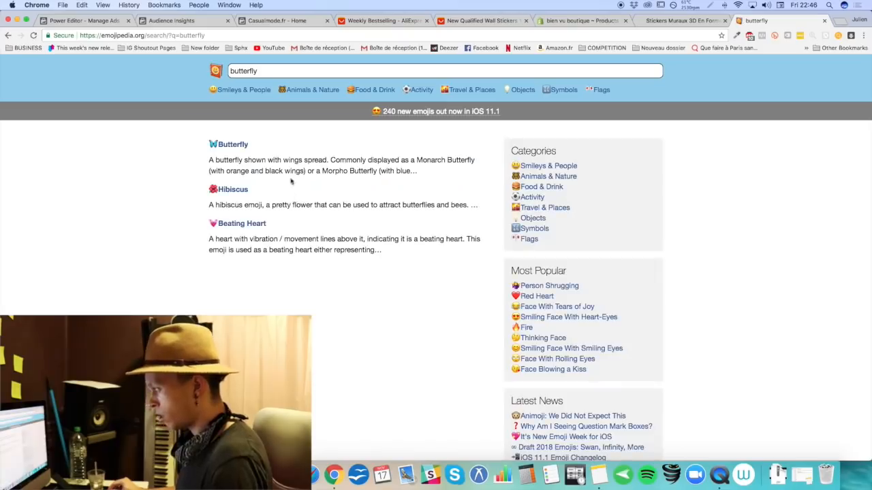
{"action": "left_click", "coordinate": [247, 145]}
{"action": "left_click", "coordinate": [339, 224]}
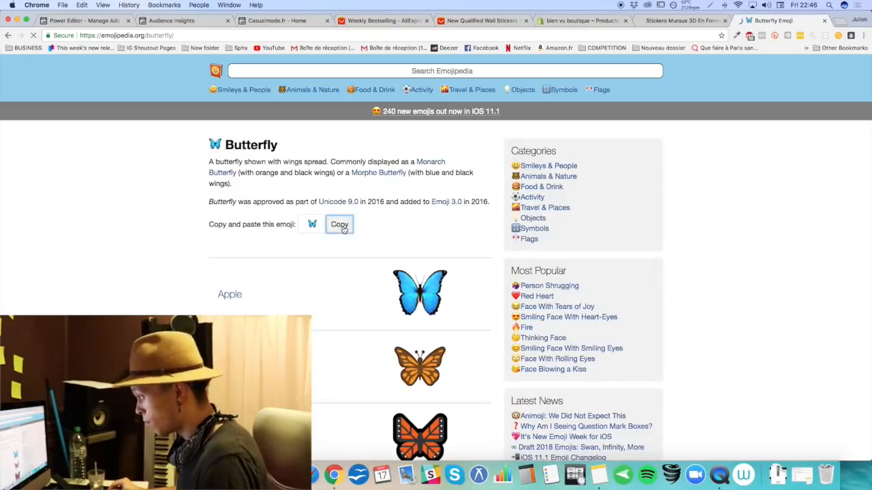
Step: Return to the ad and replace "DBZ 3D Printed Hoodie" in the text's first line with pasted butterfly emojis
{"action": "left_click", "coordinate": [178, 20]}
{"action": "left_click", "coordinate": [82, 21]}
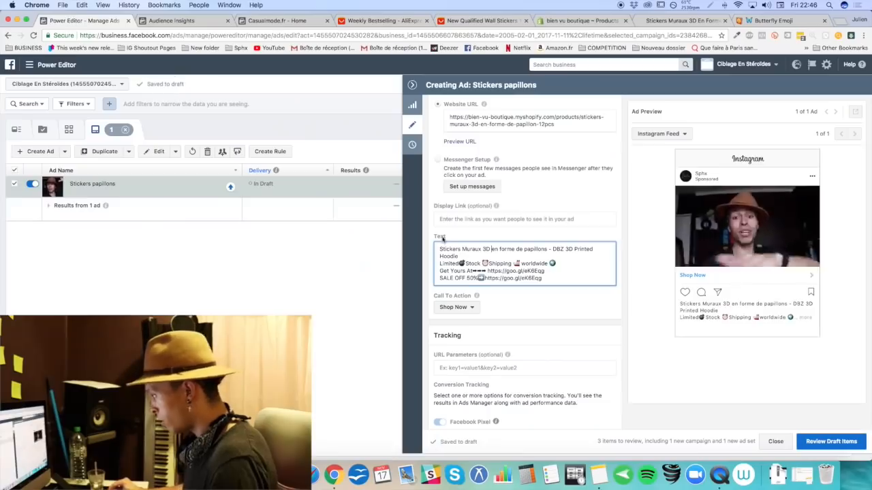
{"action": "left_click", "coordinate": [553, 250]}
{"action": "key", "text": "super+v"}
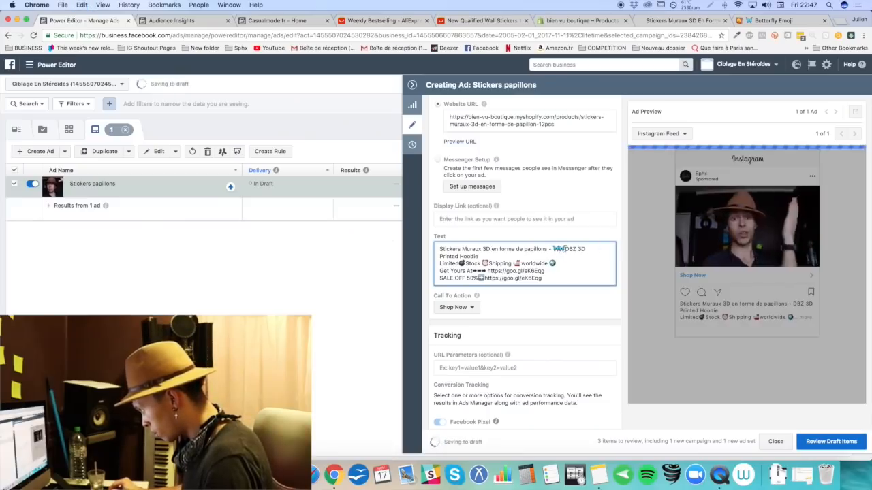
{"action": "left_click_drag", "start_coordinate": [568, 250], "coordinate": [479, 256]}
{"action": "key", "text": "BackSpace"}
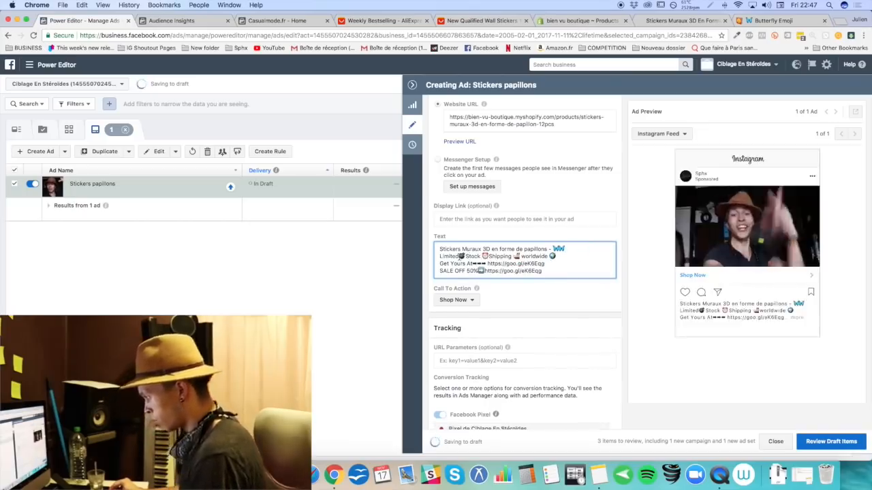
Step: Reword the ad text's second line to "Stock limité Livraison GRATUITE aujourd'hui!", keeping its emojis, and check the ad preview
{"action": "type", "text": "Stock⚫"}
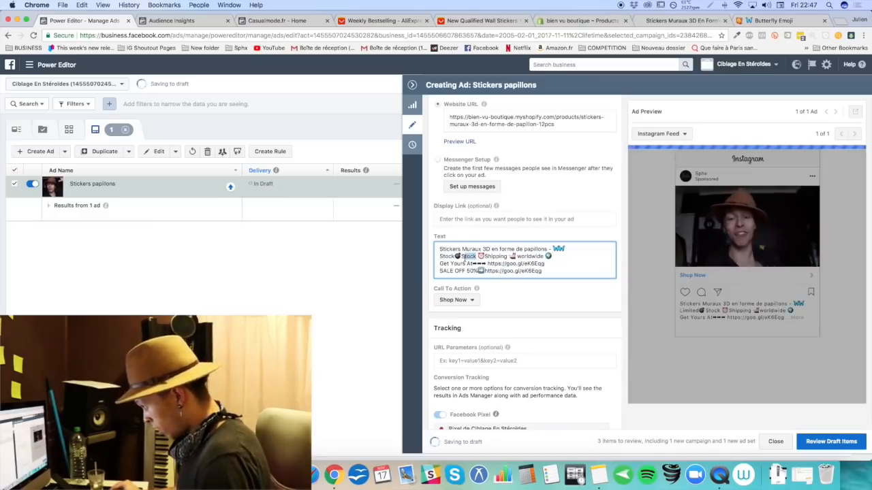
{"action": "type", "text": "Limited"}
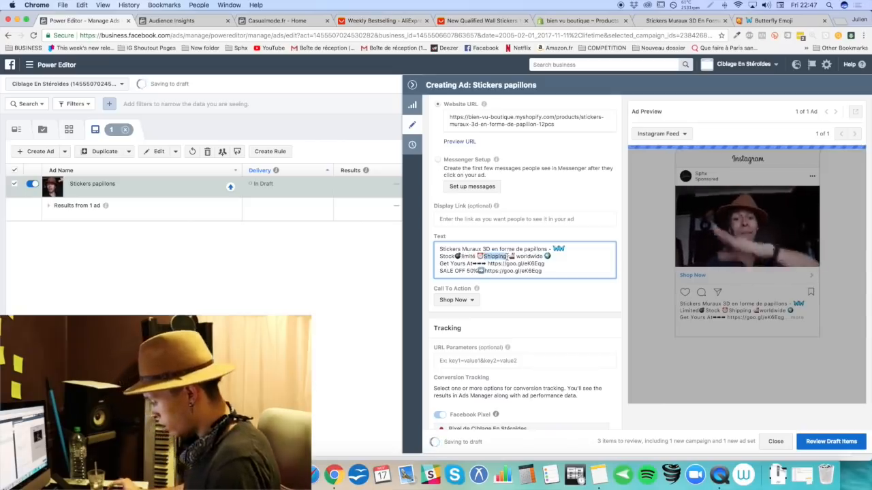
{"action": "type", "text": "Livraison 🚚 "}
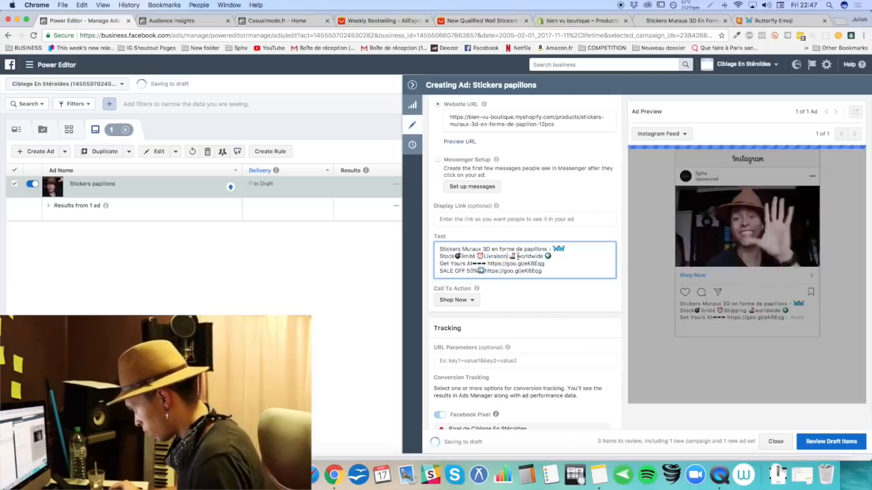
{"action": "type", "text": "GR"}
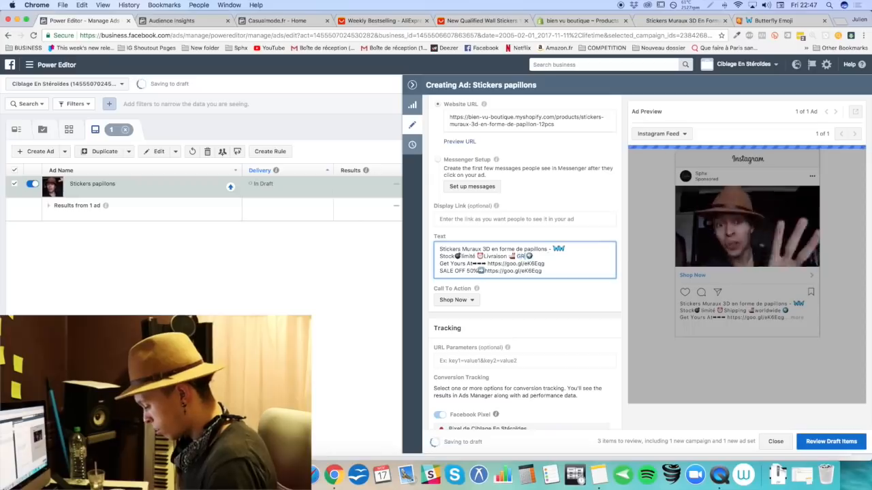
{"action": "type", "text": "ATUITE au"}
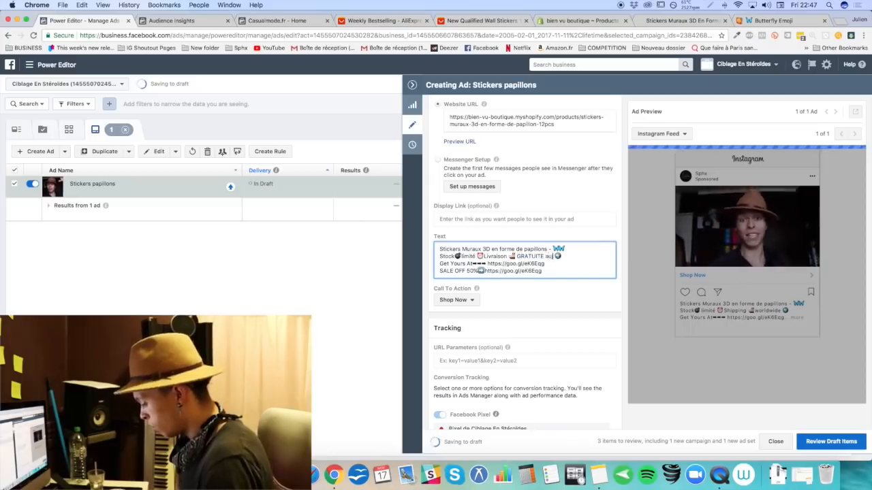
{"action": "type", "text": "jourd'hui!"}
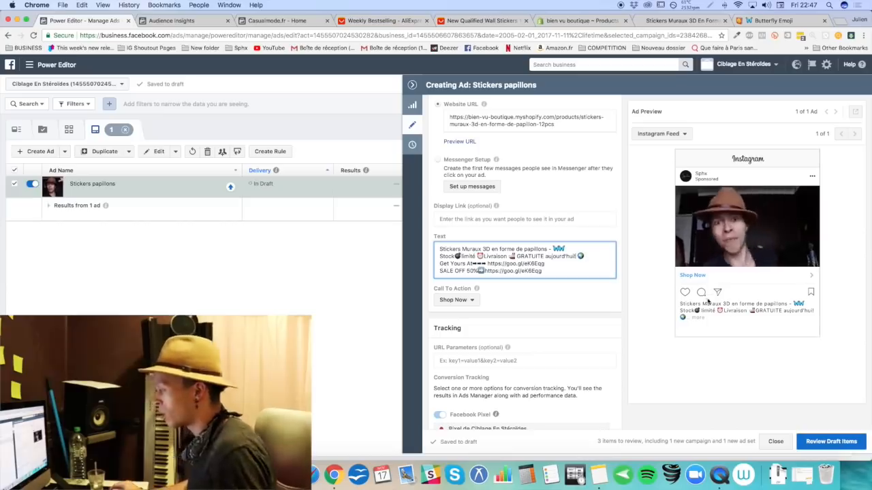
{"action": "left_click", "coordinate": [699, 323]}
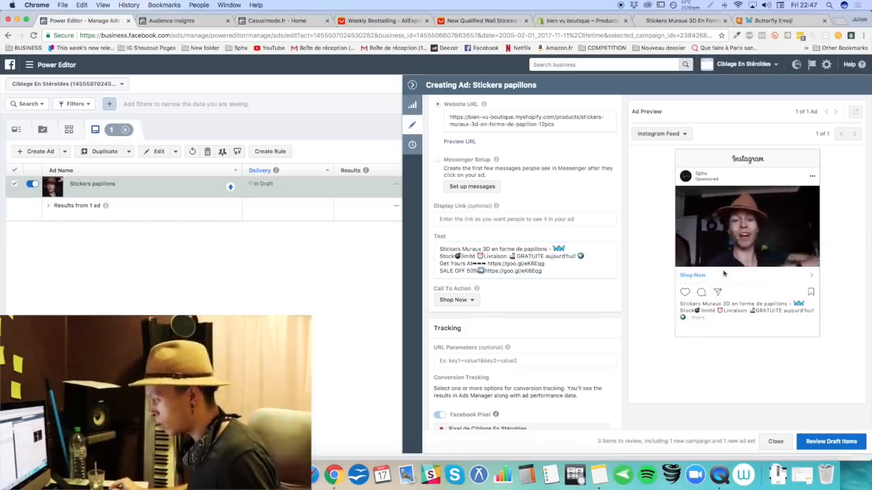
Step: Replace the "Get Yours At" and "SALE OFF 50%" lines with "Clique sur "Acheter" pour prendre les tiens maintenant!" after a blank line
{"action": "left_click_drag", "start_coordinate": [542, 272], "coordinate": [436, 264]}
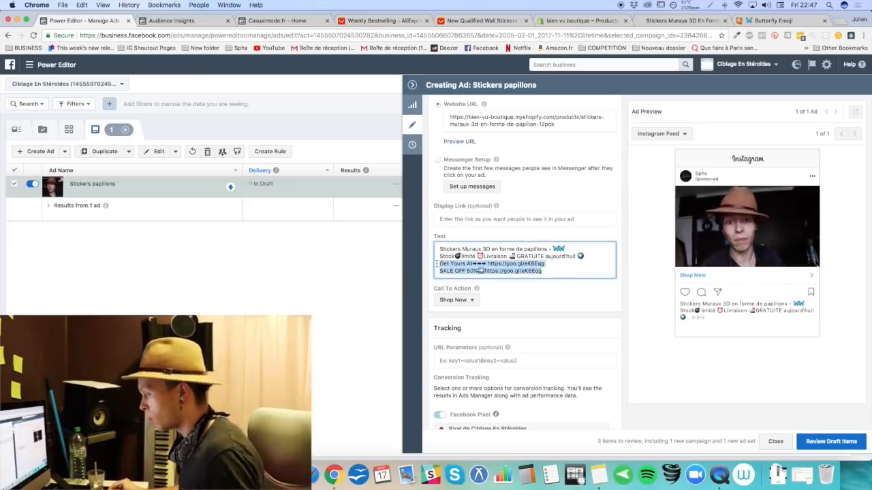
{"action": "key", "text": "BackSpace"}
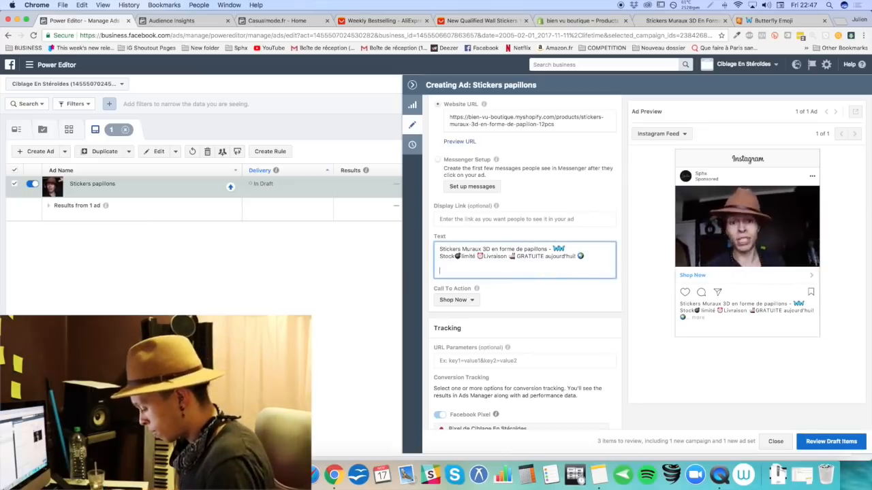
{"action": "type", "text": "Cliqu"}
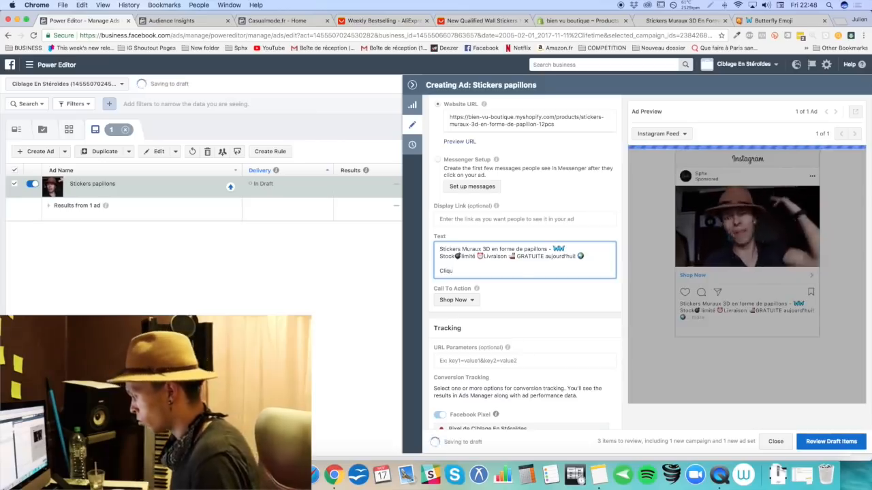
{"action": "type", "text": "e sur"}
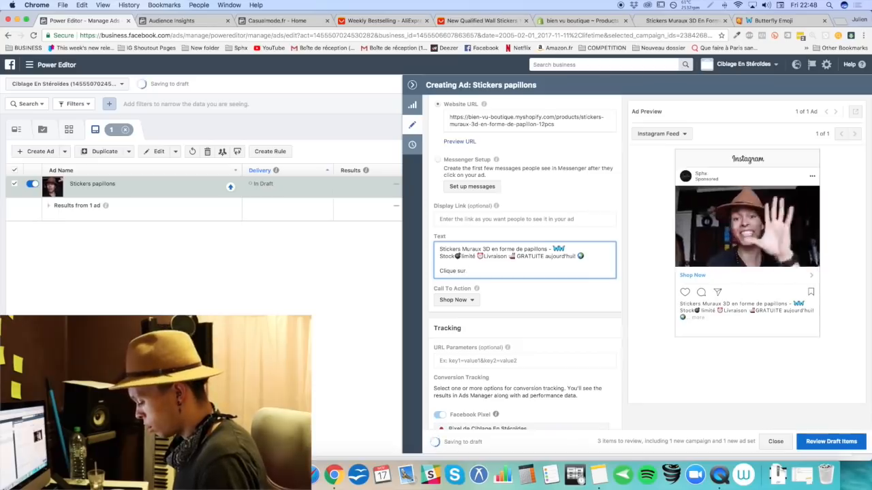
{"action": "type", "text": " '"}
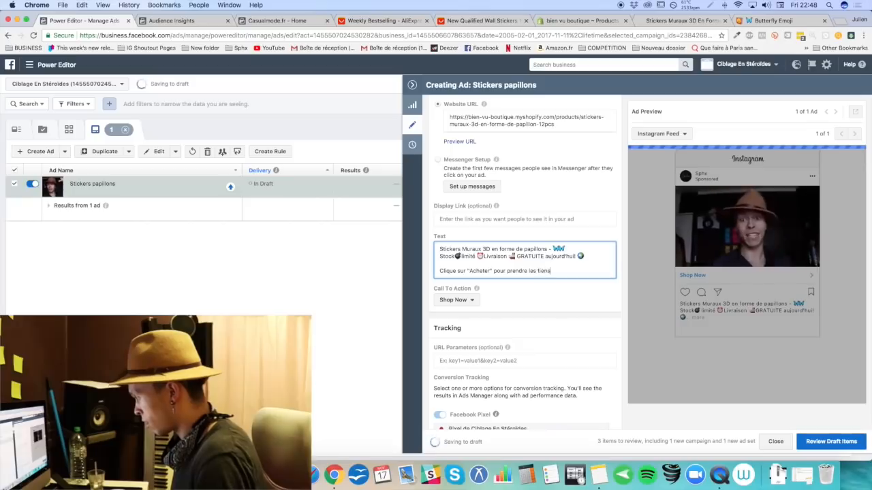
{"action": "type", "text": "nant!"}
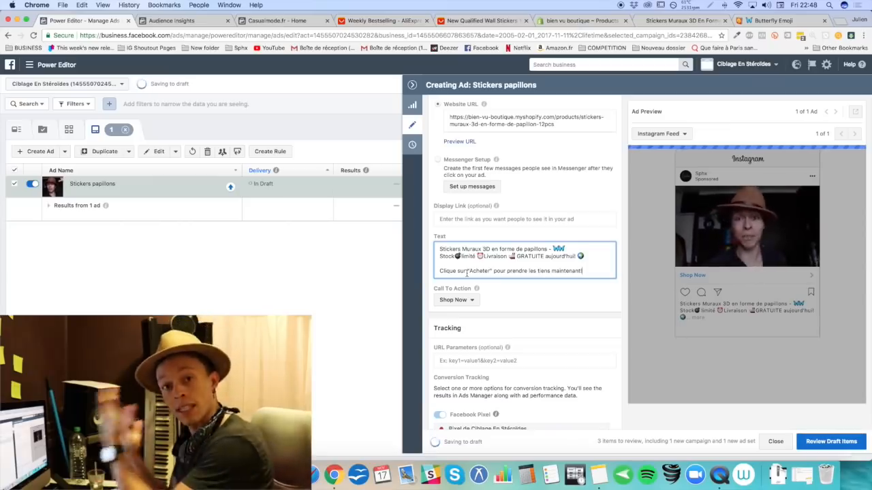
{"action": "scroll", "coordinate": [467, 272], "scroll_direction": "down", "scroll_amount": 3}
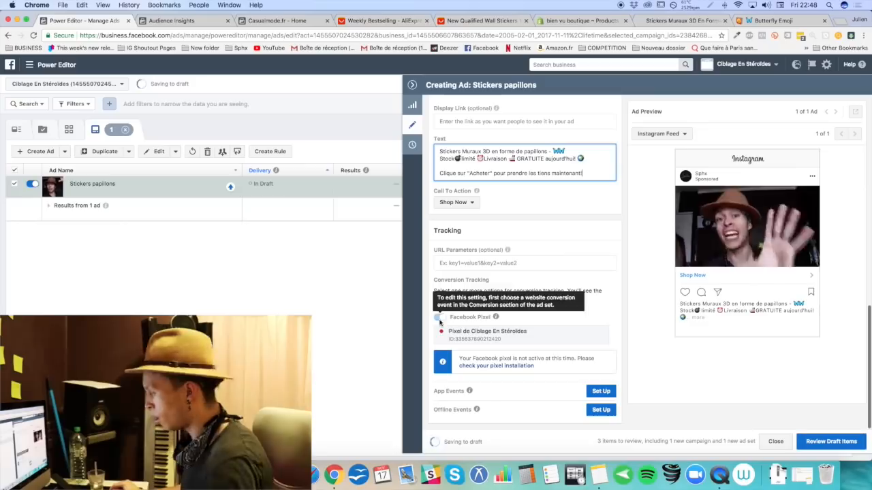
Step: Review the Stickers papillons ad's setup and look at its Use Existing Post option, returning to the Create Ad option
{"action": "scroll", "coordinate": [600, 334], "scroll_direction": "up", "scroll_amount": 10}
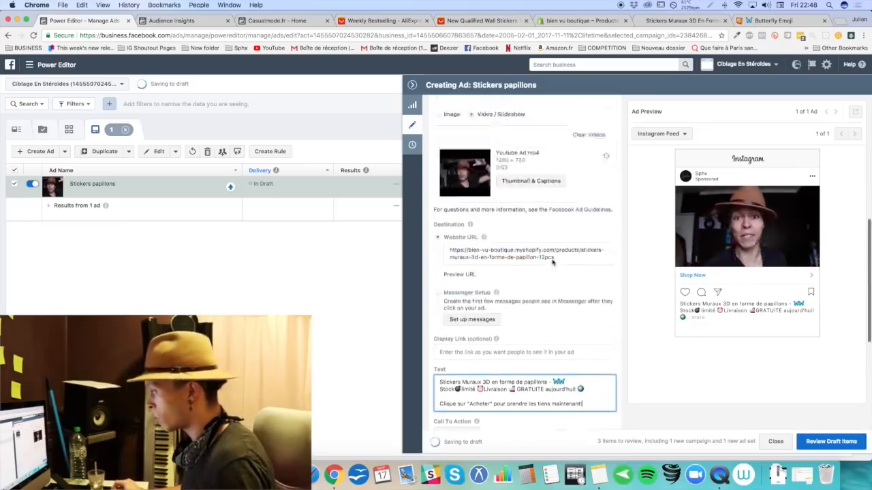
{"action": "scroll", "coordinate": [552, 262], "scroll_direction": "up", "scroll_amount": 2}
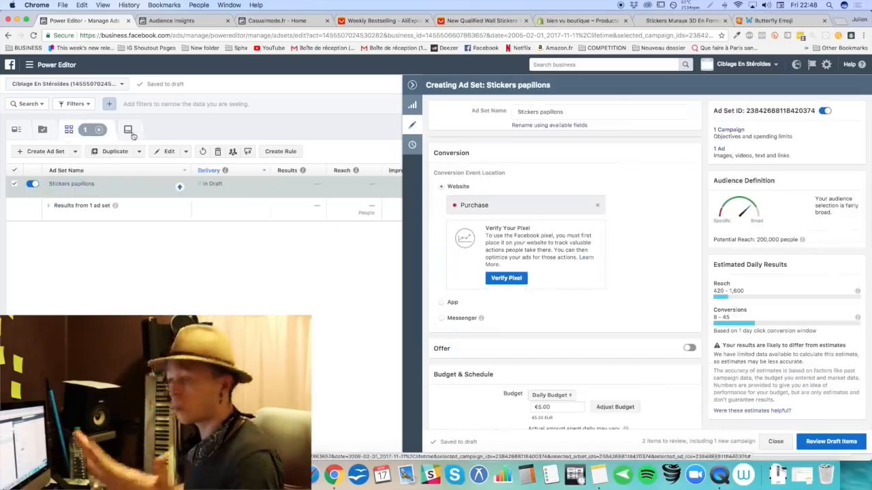
{"action": "scroll", "coordinate": [502, 193], "scroll_direction": "down", "scroll_amount": 5}
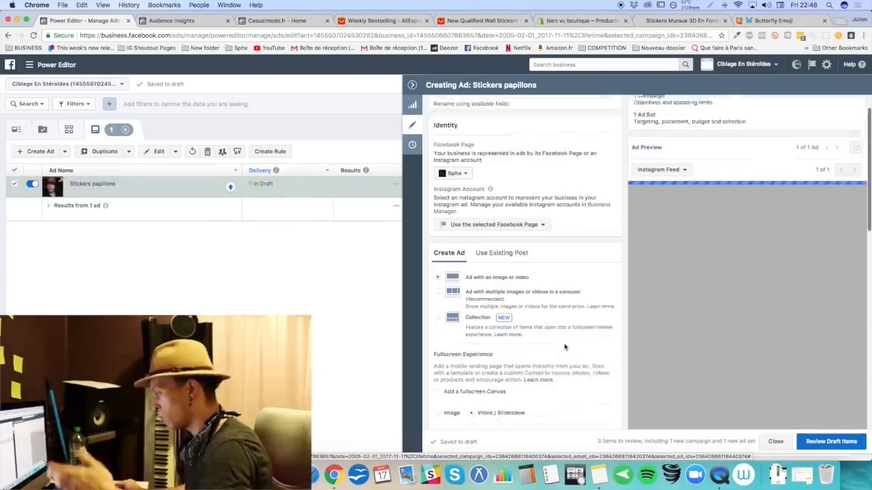
{"action": "left_click", "coordinate": [502, 191]}
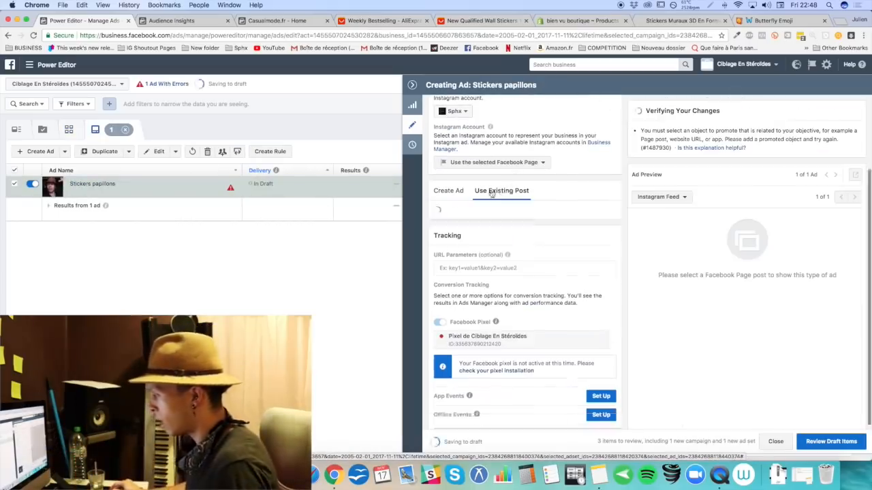
{"action": "left_click", "coordinate": [456, 198]}
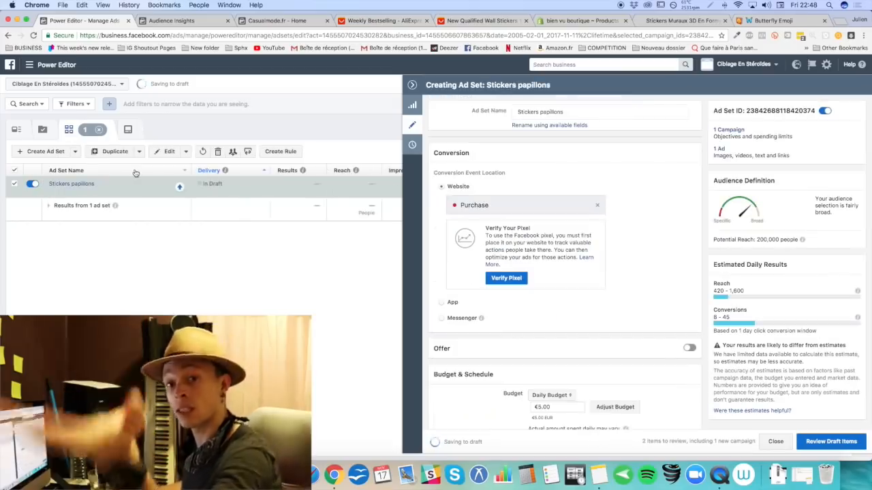
Step: Duplicate the Stickers papillons ad set
{"action": "scroll", "coordinate": [592, 278], "scroll_direction": "down", "scroll_amount": 15}
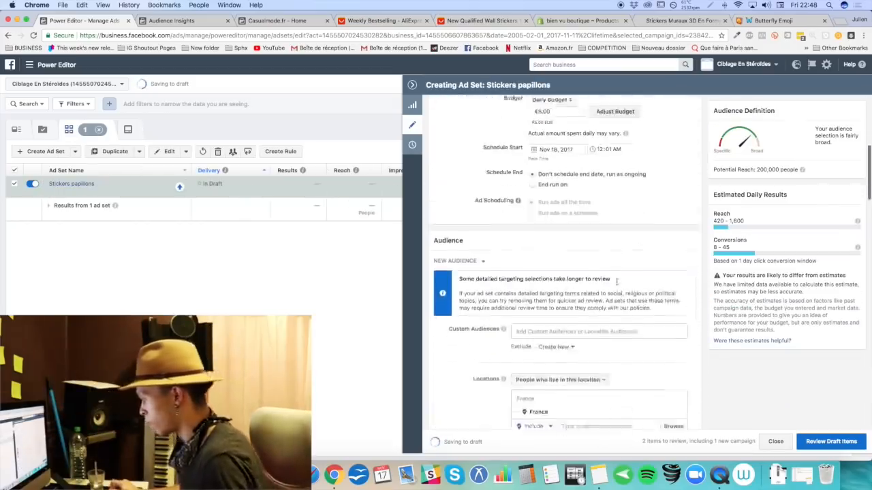
{"action": "left_click", "coordinate": [114, 151]}
{"action": "left_click", "coordinate": [546, 272]}
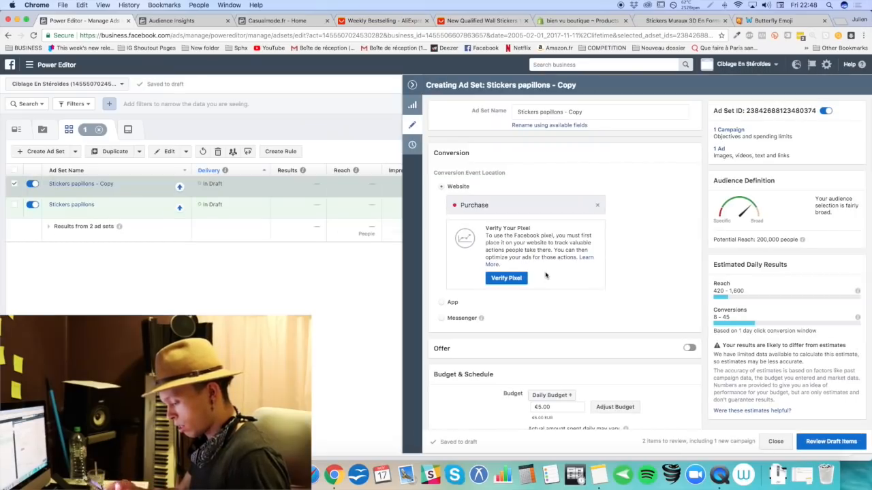
Step: In the copied ad set's detailed targeting, add the suggested interest Monarch butterfly to the group containing Butterfly
{"action": "scroll", "coordinate": [539, 292], "scroll_direction": "down", "scroll_amount": 15}
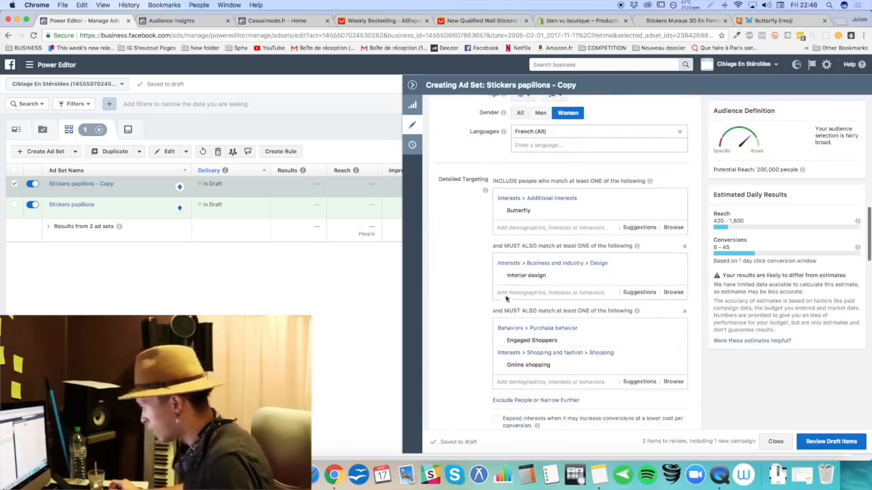
{"action": "mouse_move", "coordinate": [523, 214]}
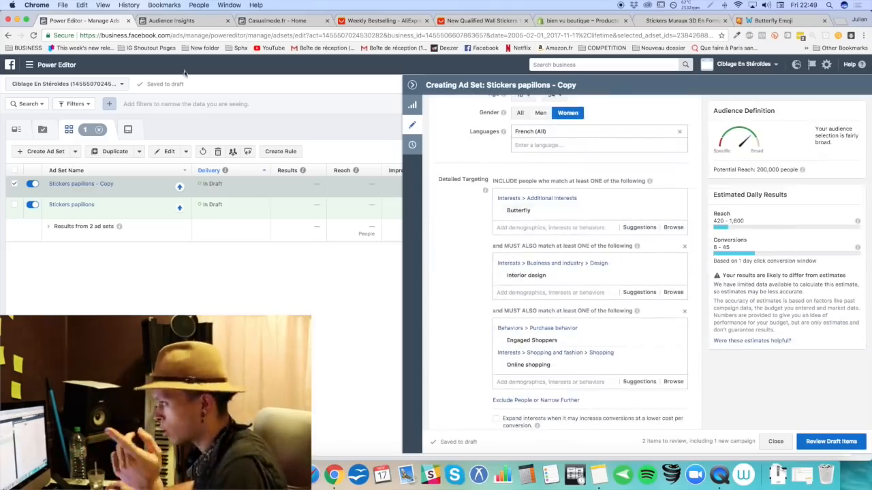
{"action": "mouse_move", "coordinate": [633, 237]}
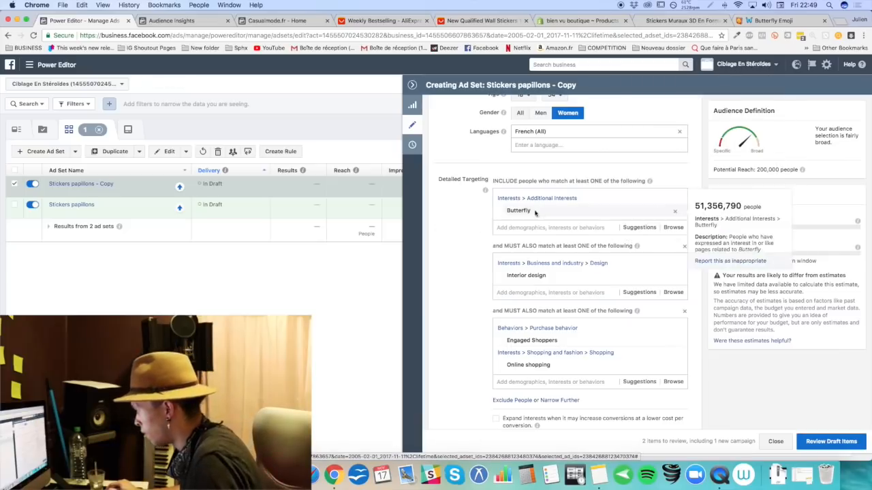
{"action": "left_click", "coordinate": [642, 228]}
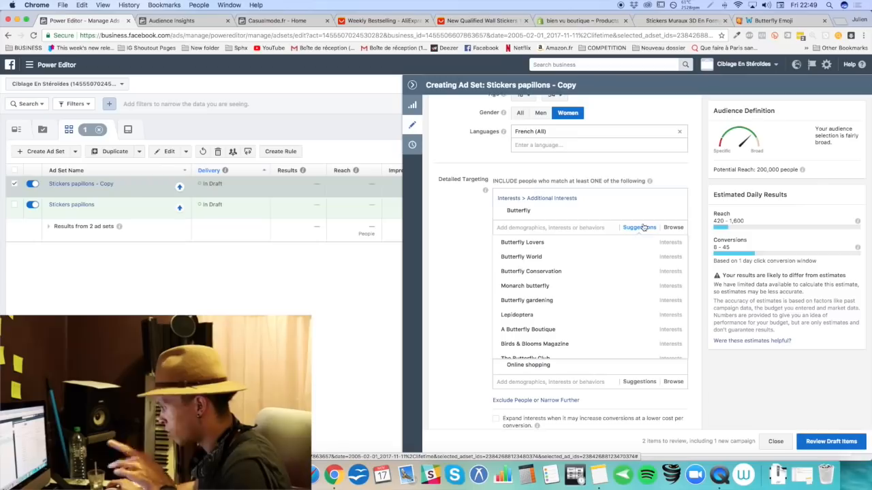
{"action": "mouse_move", "coordinate": [610, 244]}
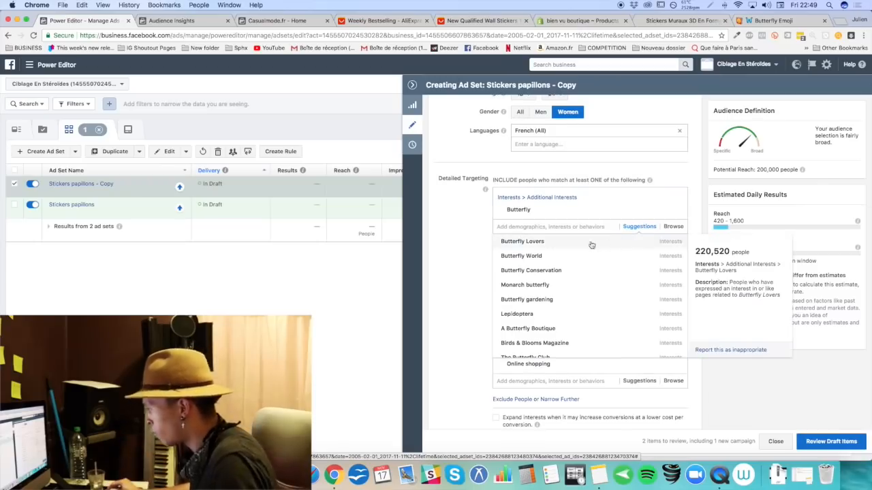
{"action": "mouse_move", "coordinate": [533, 258]}
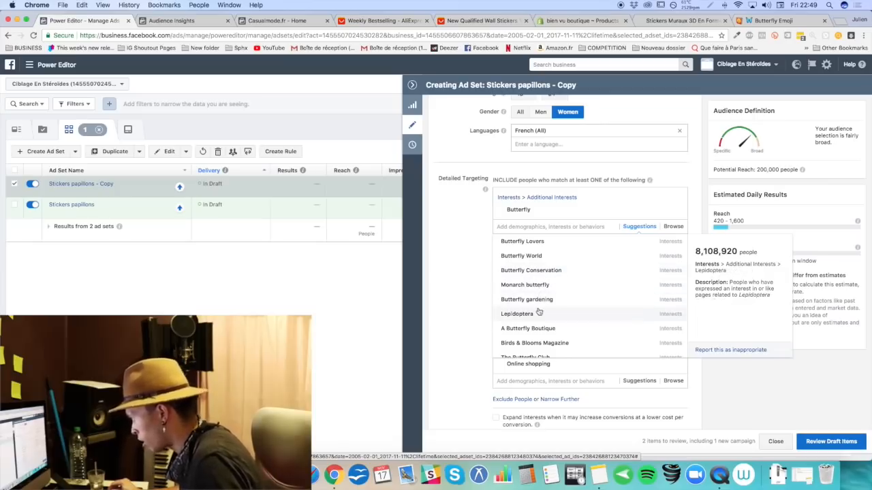
{"action": "scroll", "coordinate": [541, 289], "scroll_direction": "down", "scroll_amount": 1}
{"action": "left_click", "coordinate": [541, 289]}
Step: Move the Monarch butterfly interest from the Butterfly group to the second targeting group, replacing Interior design
{"action": "left_click_drag", "start_coordinate": [556, 225], "coordinate": [497, 229]}
{"action": "key", "text": "super+c"}
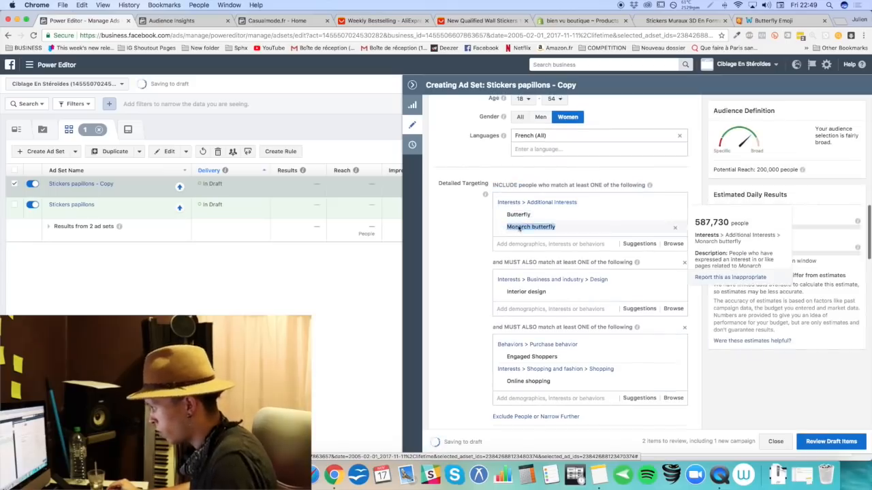
{"action": "left_click", "coordinate": [675, 227]}
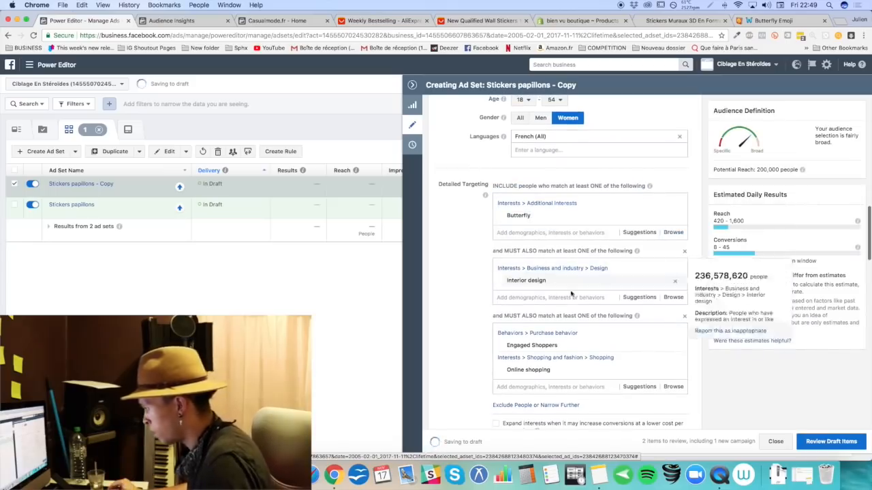
{"action": "left_click", "coordinate": [674, 281]}
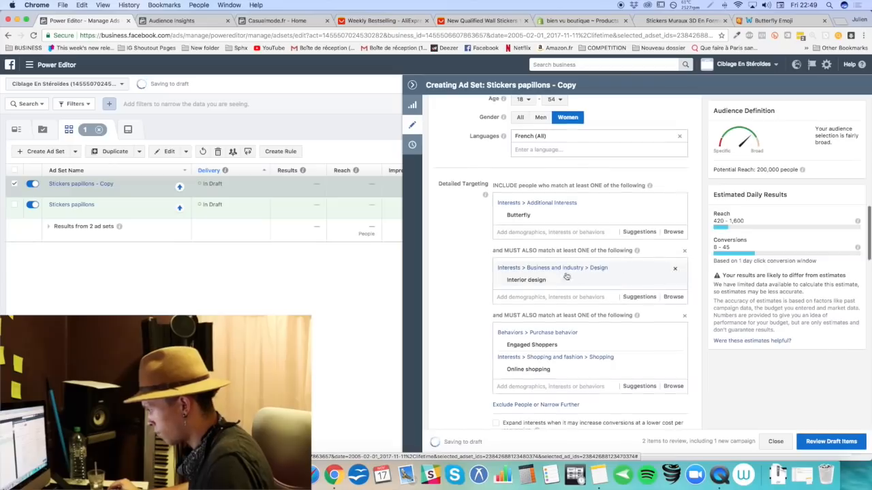
{"action": "left_click", "coordinate": [540, 265]}
{"action": "key", "text": "super+v"}
{"action": "left_click", "coordinate": [524, 286]}
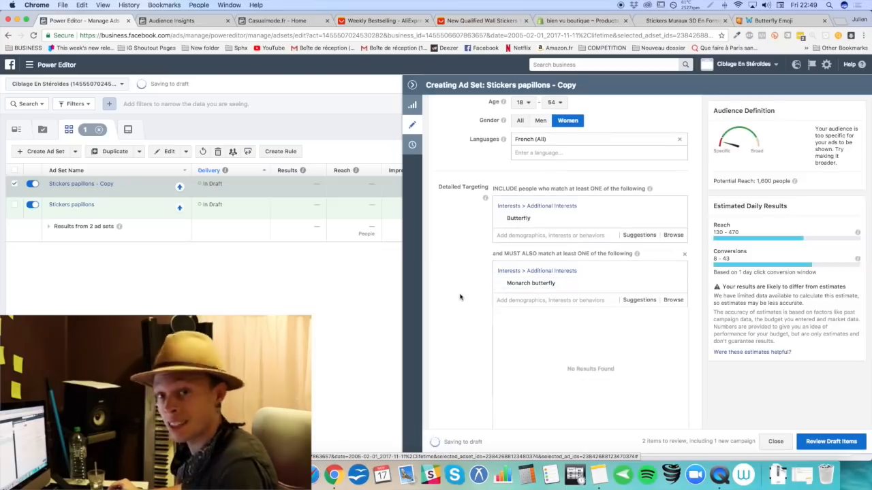
Step: Add the suggested interests Butterfly World, The Butterfly Club and Butterfly gardening to the second targeting group
{"action": "left_click", "coordinate": [629, 300]}
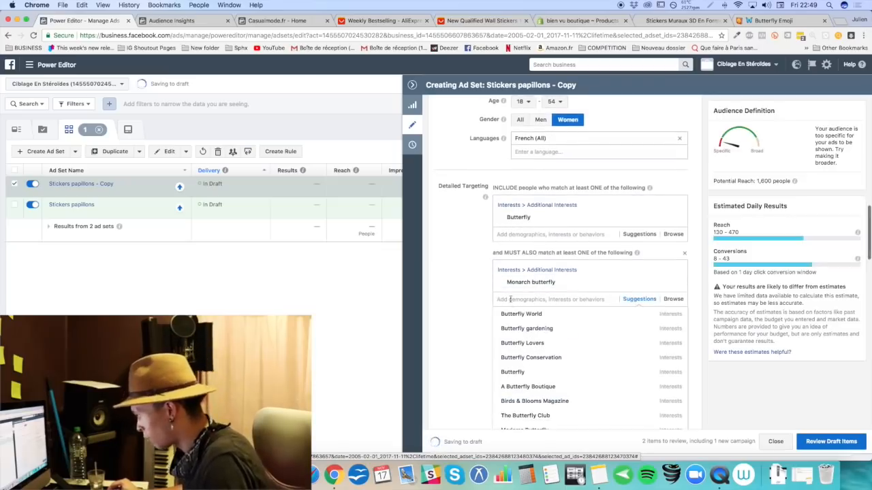
{"action": "scroll", "coordinate": [590, 314], "scroll_direction": "up", "scroll_amount": 1}
{"action": "left_click", "coordinate": [626, 301]}
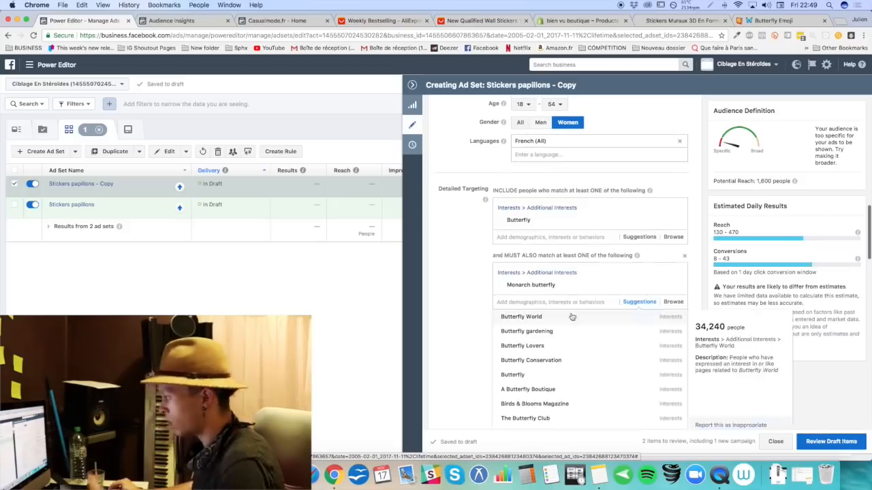
{"action": "left_click", "coordinate": [572, 317]}
{"action": "left_click", "coordinate": [623, 313]}
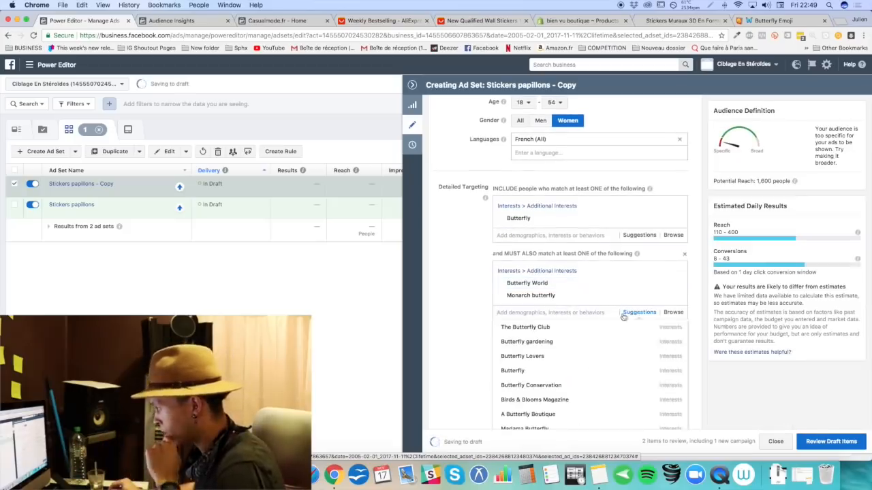
{"action": "left_click", "coordinate": [566, 327]}
{"action": "left_click", "coordinate": [637, 322]}
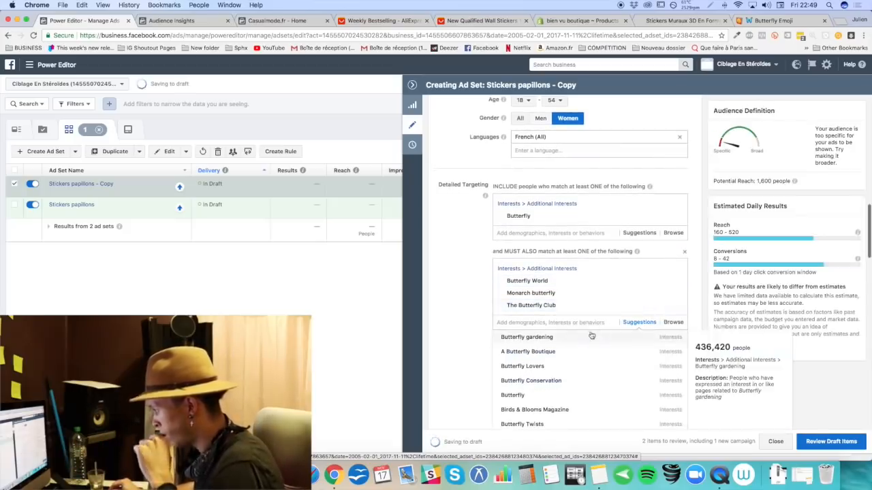
{"action": "left_click", "coordinate": [588, 337]}
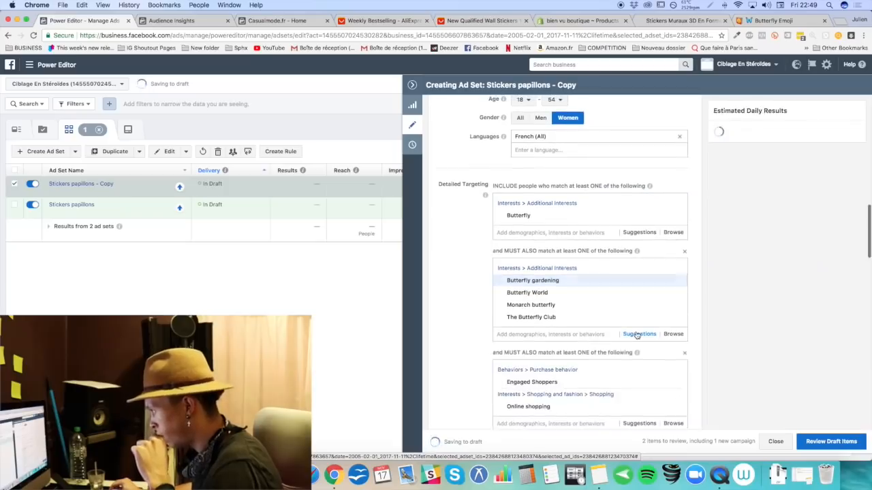
Step: Extend the second targeting group with the suggested interests A Butterfly Boutique, Butterfly Twists, Butterfly Lovers and Butterfly Conservation
{"action": "left_click", "coordinate": [637, 334]}
{"action": "left_click", "coordinate": [557, 355]}
{"action": "left_click", "coordinate": [636, 350]}
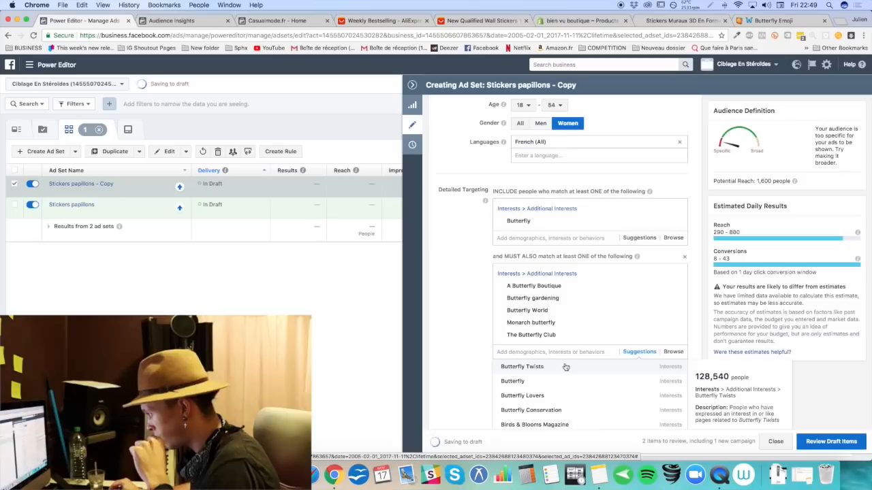
{"action": "left_click", "coordinate": [605, 368]}
{"action": "left_click", "coordinate": [635, 352]}
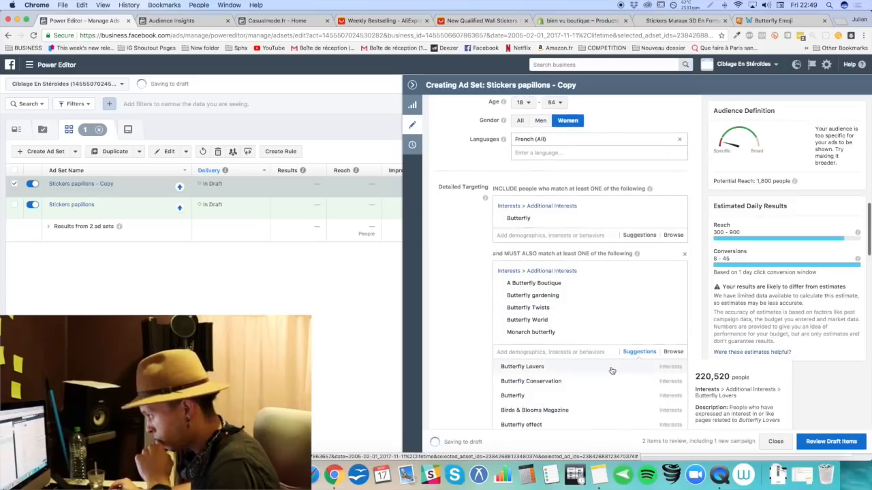
{"action": "left_click", "coordinate": [633, 366]}
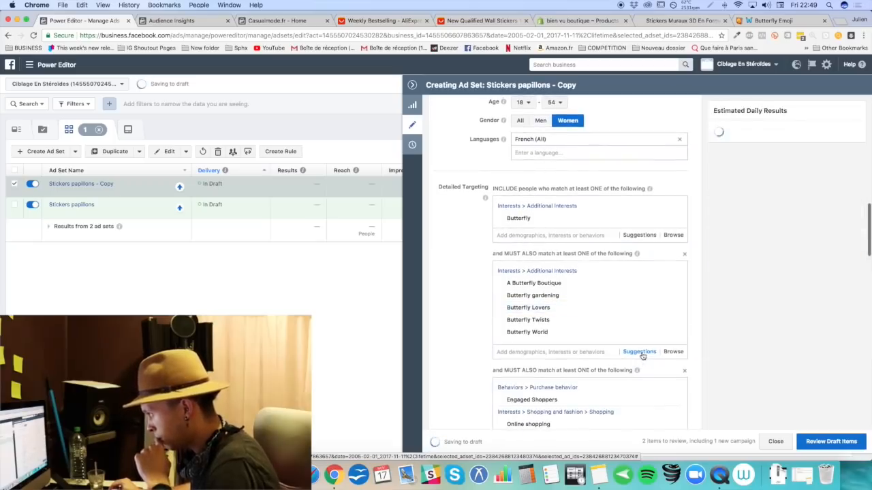
{"action": "left_click", "coordinate": [641, 352]}
{"action": "left_click", "coordinate": [599, 366]}
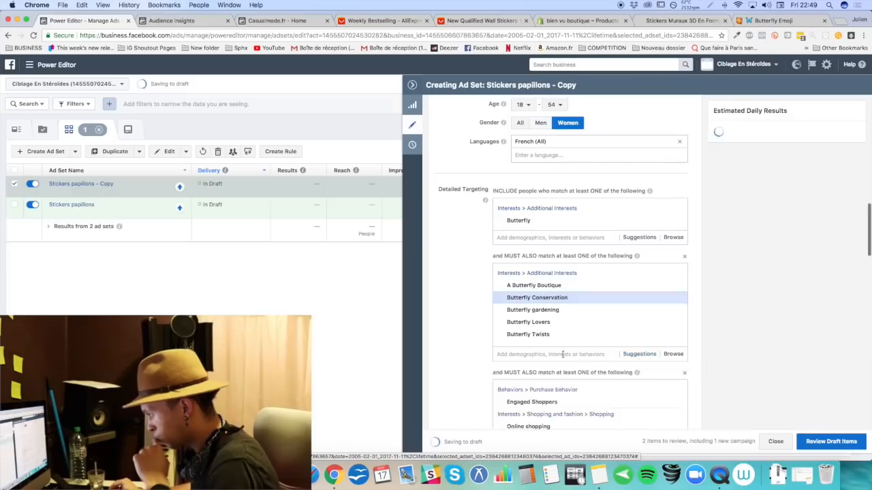
Step: Search for "papillon" in the second targeting group and add the Papillon interest
{"action": "left_click", "coordinate": [562, 353]}
{"action": "type", "text": "papillon"}
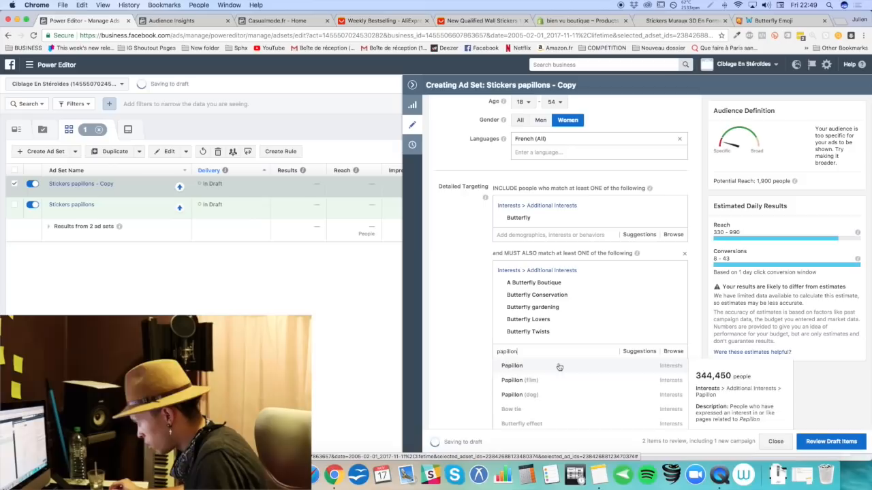
{"action": "left_click", "coordinate": [558, 367]}
{"action": "left_click", "coordinate": [591, 353]}
{"action": "type", "text": "pa"}
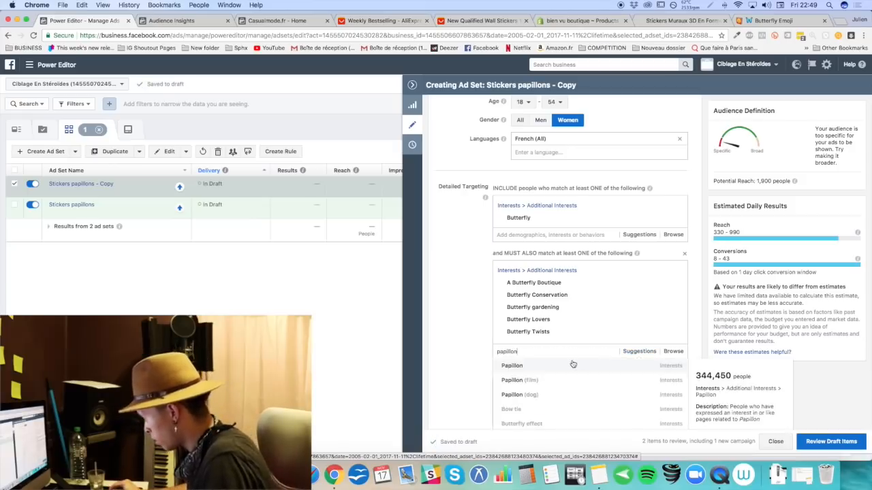
{"action": "left_click", "coordinate": [573, 365]}
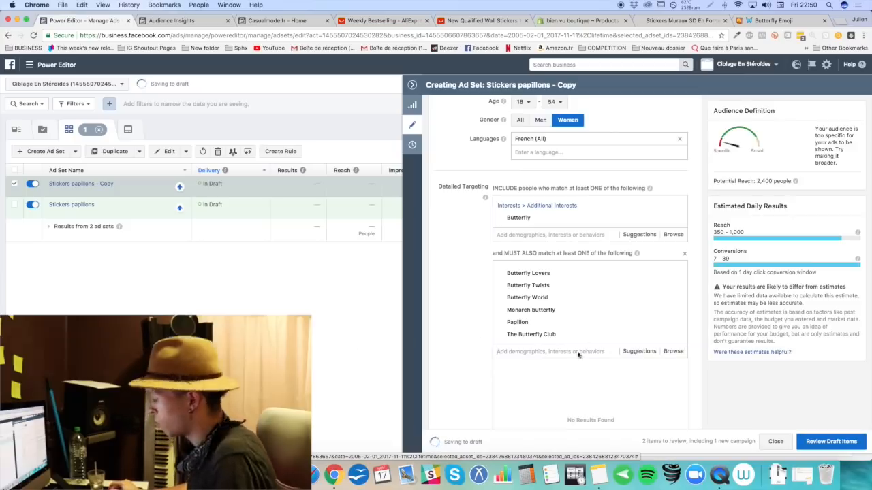
{"action": "left_click", "coordinate": [413, 340]}
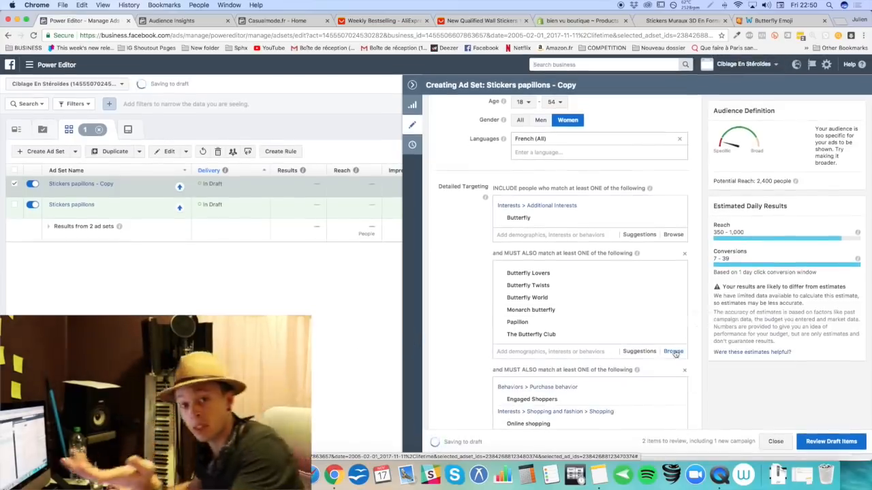
Step: Add the suggested interest Madama Butterfly to the second targeting group and look through its remaining suggestions
{"action": "left_click", "coordinate": [641, 352]}
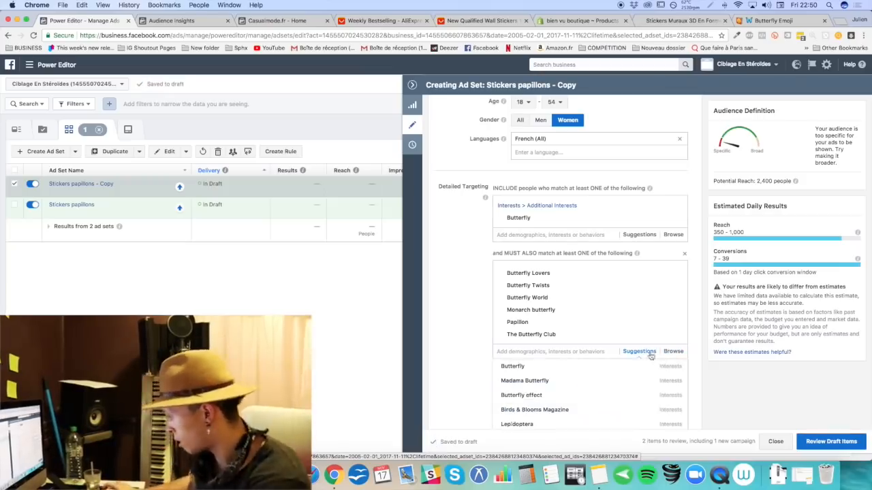
{"action": "left_click", "coordinate": [577, 382]}
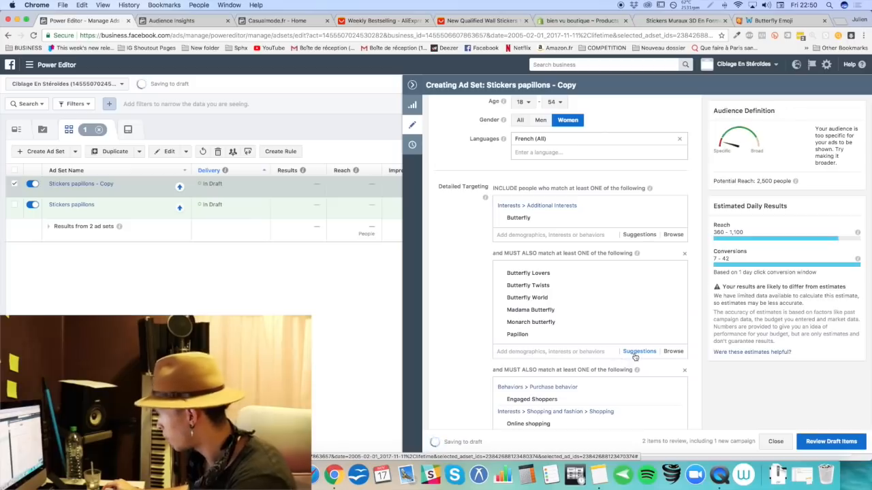
{"action": "left_click", "coordinate": [635, 354]}
{"action": "left_click", "coordinate": [559, 409]}
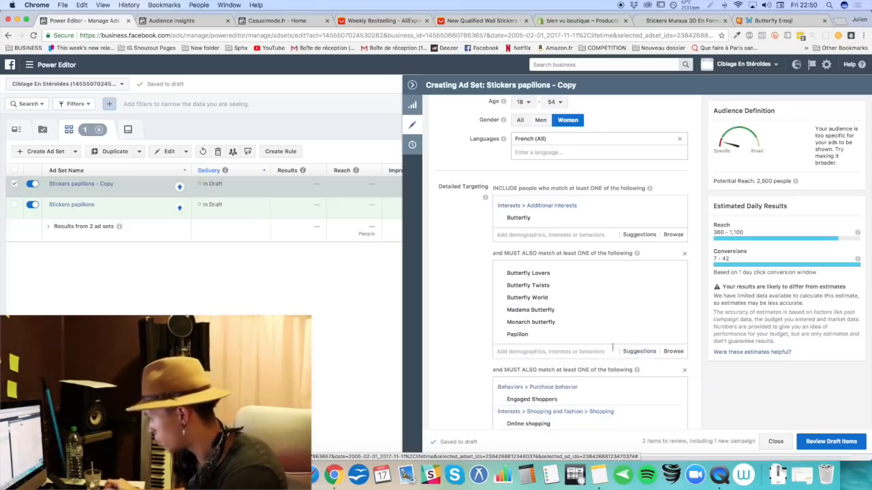
Step: Remove all the butterfly-related interests from the second targeting group, keeping Butterfly in the first group
{"action": "scroll", "coordinate": [671, 287], "scroll_direction": "up", "scroll_amount": 2}
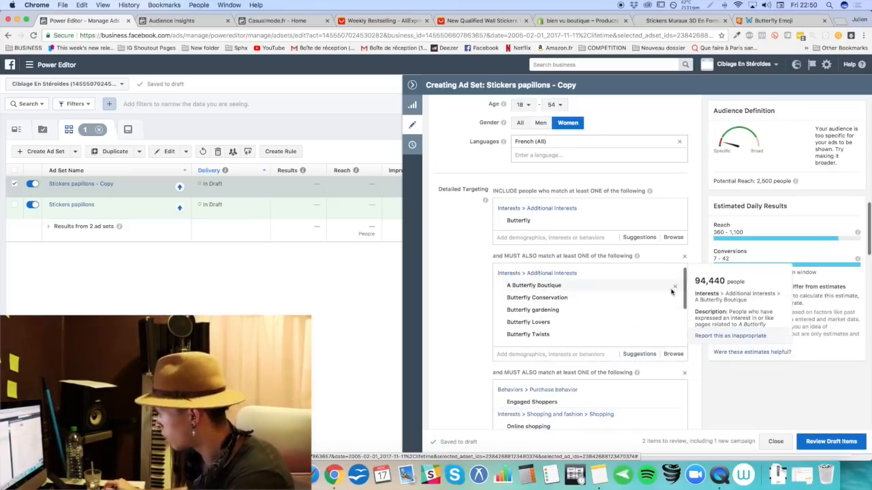
{"action": "left_click", "coordinate": [675, 275]}
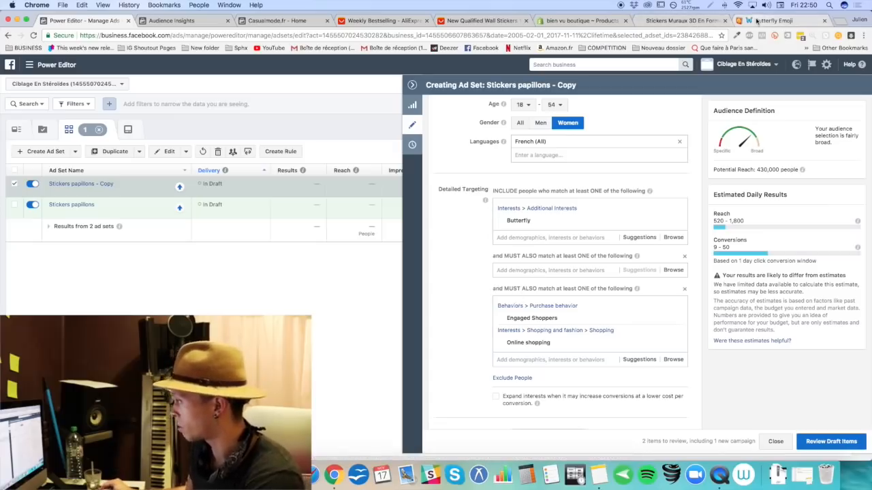
Step: Search for "green peace" in the second targeting group, adding the Greenpeace interest and the suggested interest WWF
{"action": "left_click", "coordinate": [531, 270]}
{"action": "type", "text": "green peace"}
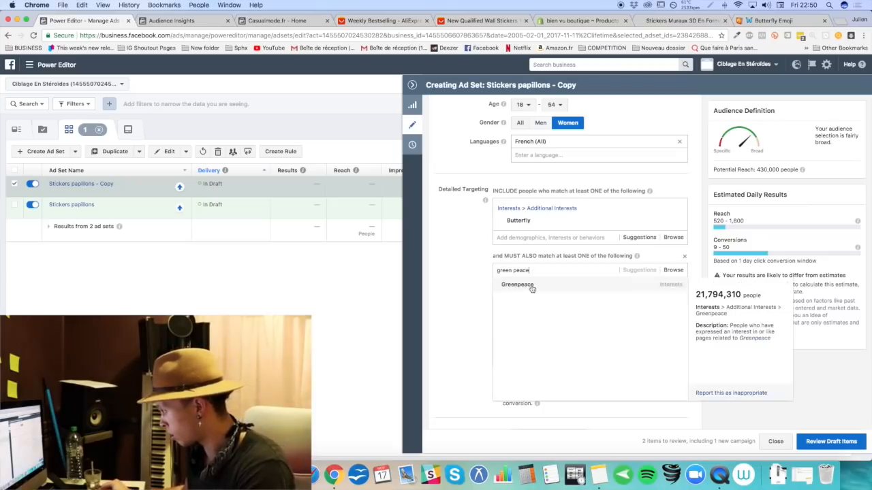
{"action": "left_click", "coordinate": [518, 293]}
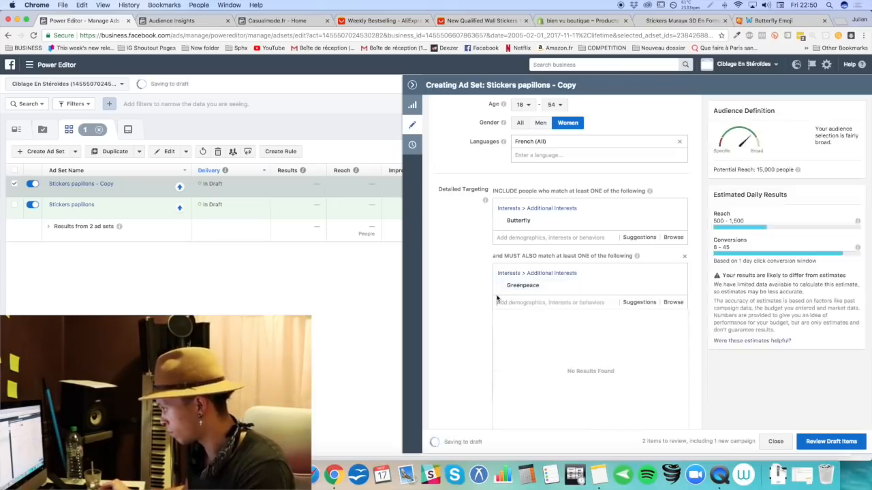
{"action": "left_click_drag", "start_coordinate": [756, 170], "coordinate": [790, 170]}
{"action": "left_click", "coordinate": [639, 304]}
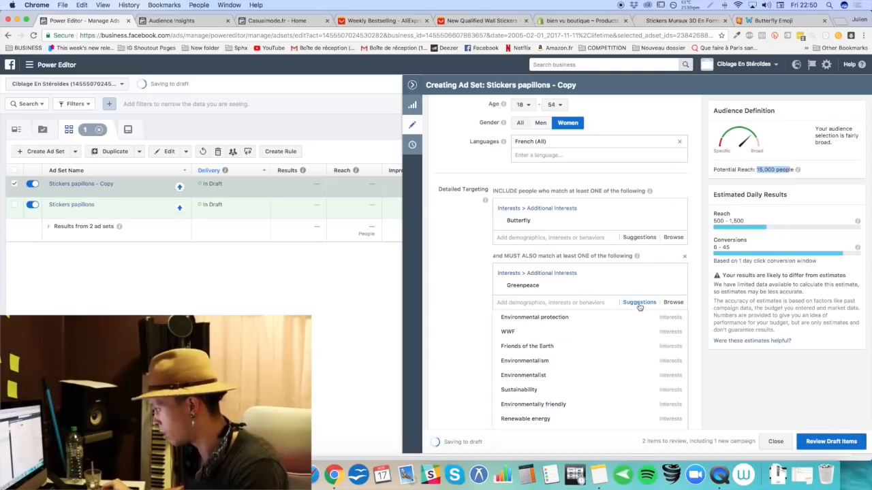
{"action": "left_click", "coordinate": [547, 331]}
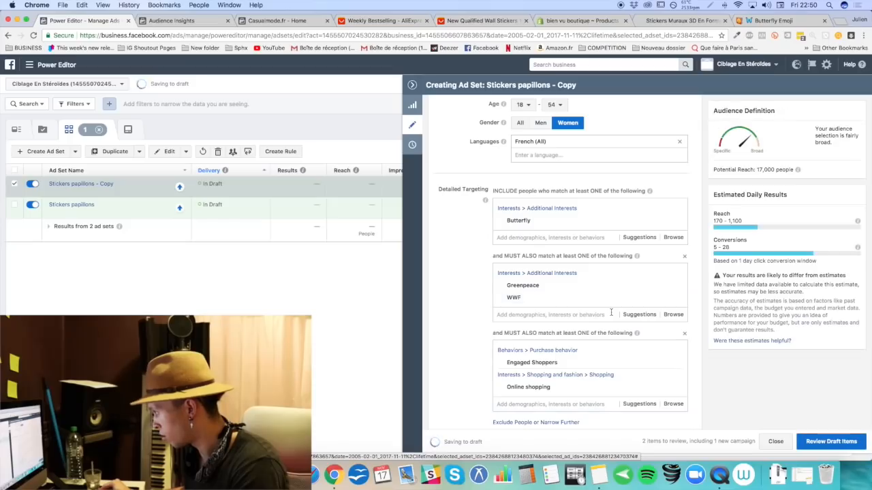
Step: Add the suggested interests Friends of the Earth and Environmental protection to the second targeting group
{"action": "left_click", "coordinate": [638, 315]}
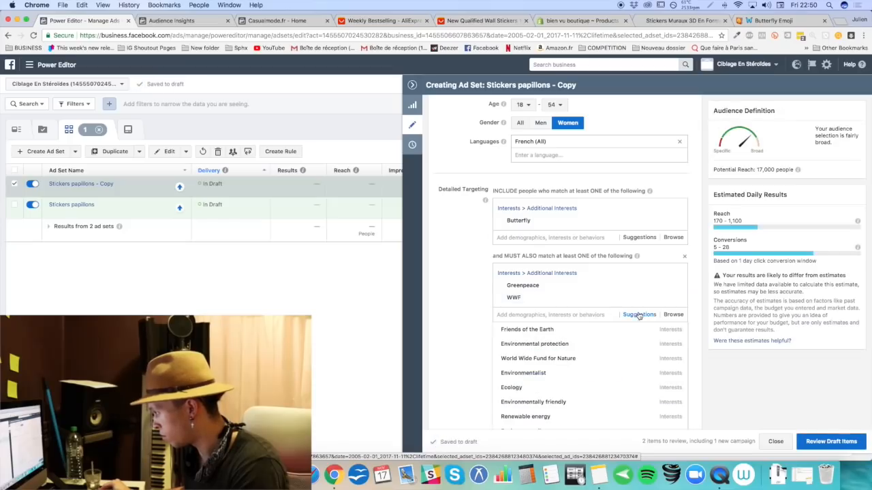
{"action": "left_click", "coordinate": [591, 330]}
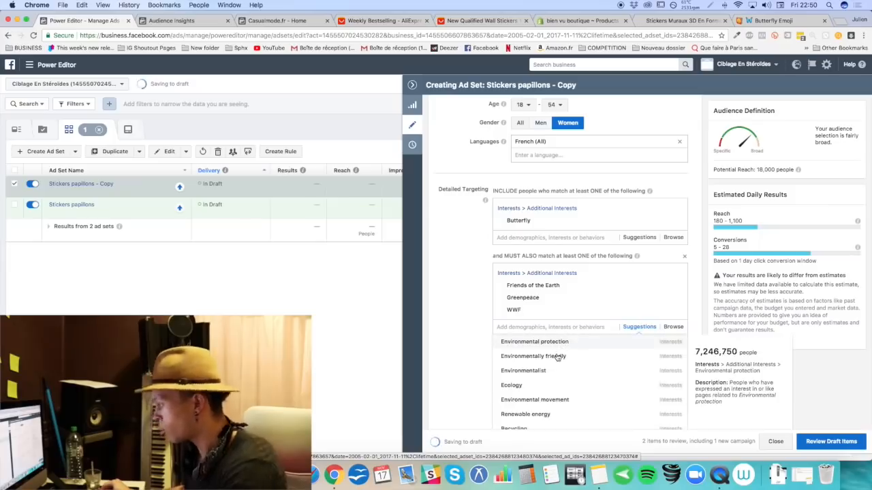
{"action": "left_click", "coordinate": [639, 327]}
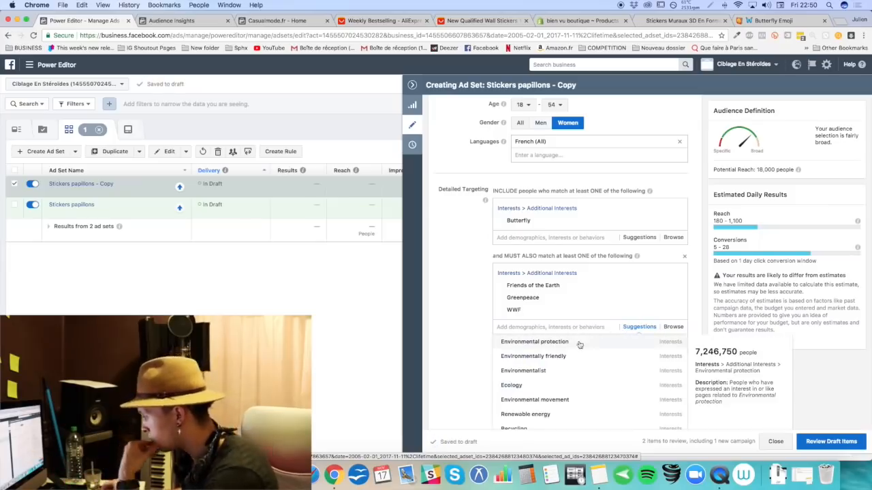
{"action": "left_click", "coordinate": [572, 344]}
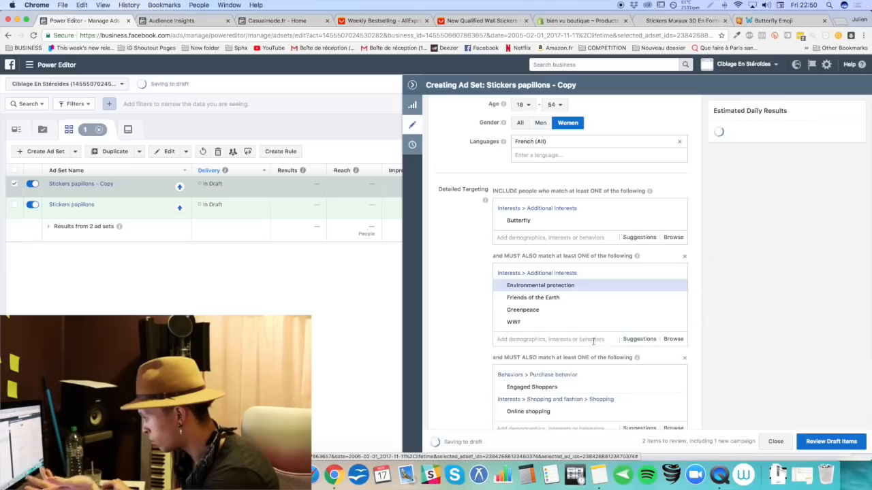
Step: Extend the second targeting group with the suggested interests Environmentally friendly and Sustainable living
{"action": "left_click", "coordinate": [638, 340]}
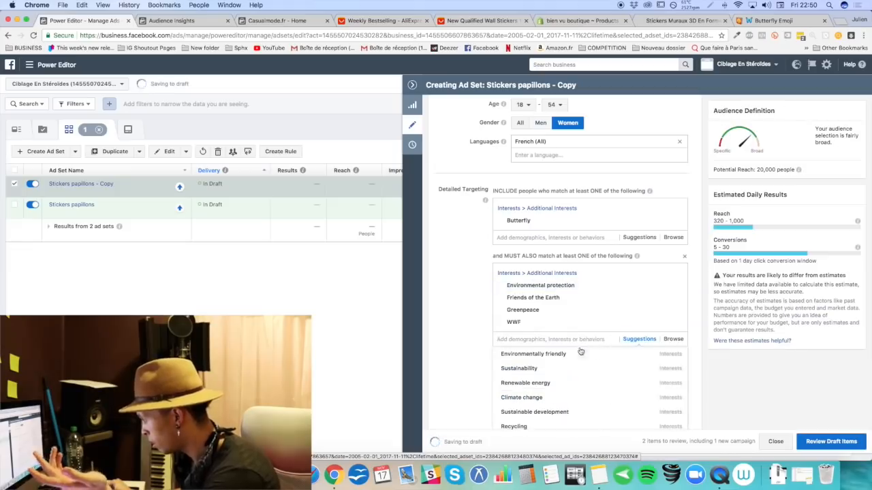
{"action": "left_click", "coordinate": [639, 339]}
{"action": "left_click", "coordinate": [553, 354]}
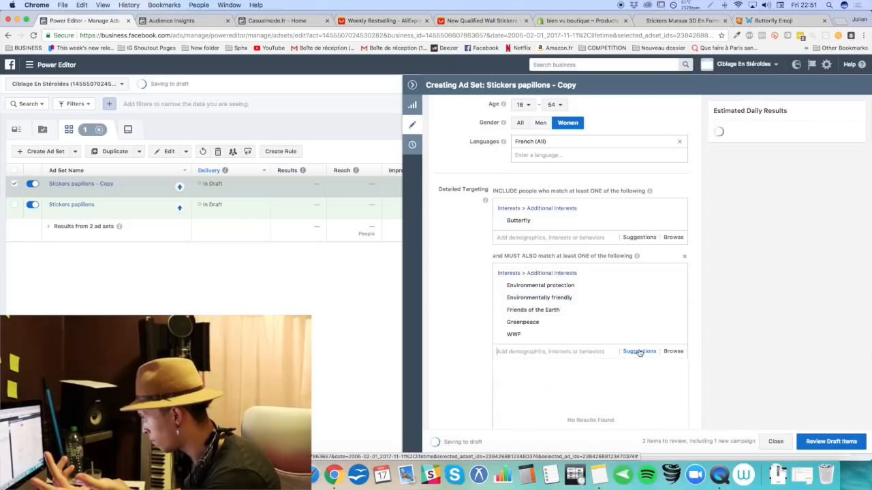
{"action": "mouse_move", "coordinate": [555, 370]}
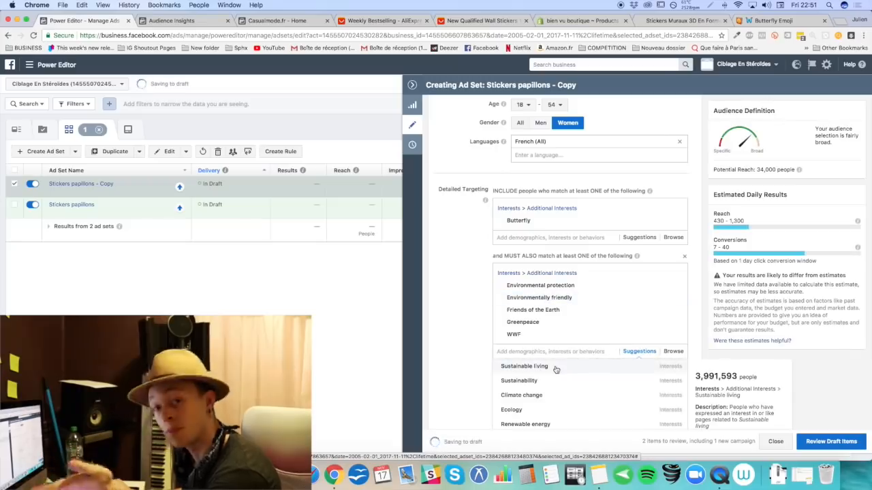
{"action": "left_click", "coordinate": [555, 367]}
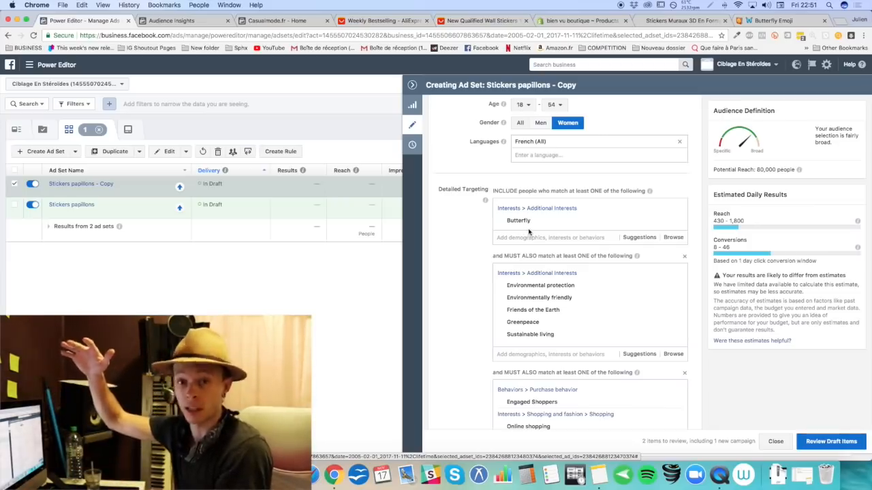
Step: Review the ad set's detailed targeting groups and add the suggested interest Ecology to the second one
{"action": "scroll", "coordinate": [527, 245], "scroll_direction": "down", "scroll_amount": 5}
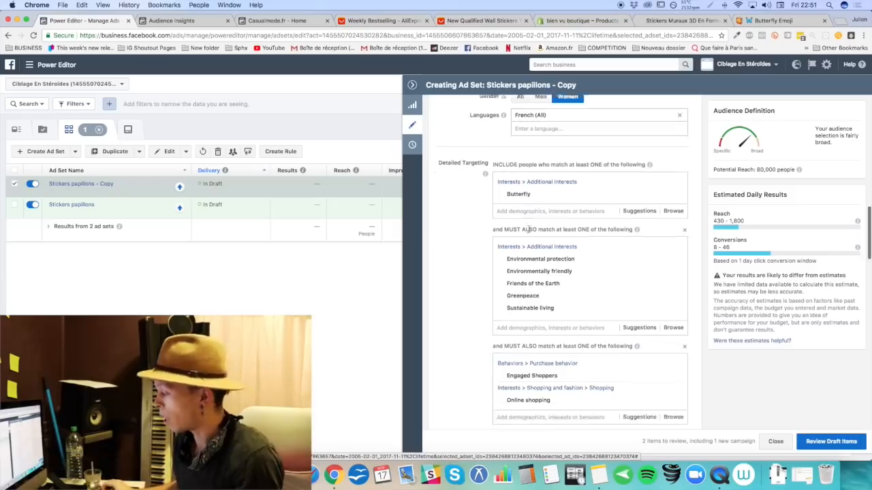
{"action": "scroll", "coordinate": [525, 281], "scroll_direction": "down", "scroll_amount": 1}
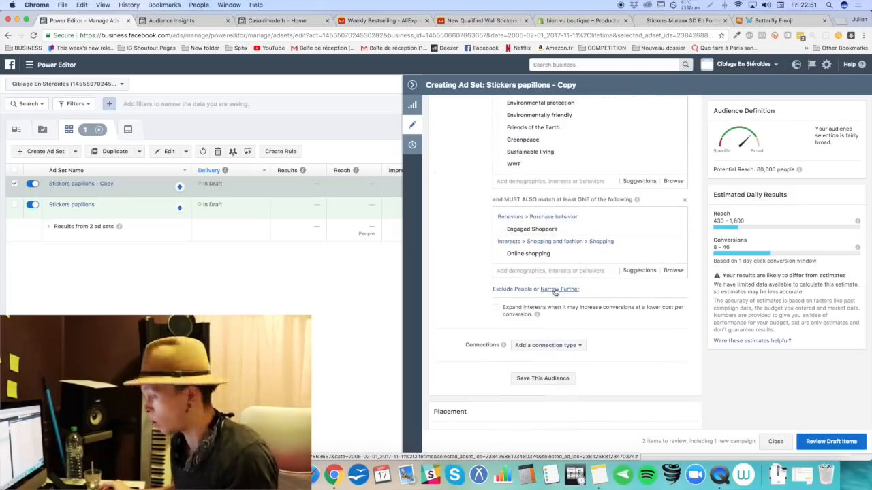
{"action": "scroll", "coordinate": [555, 291], "scroll_direction": "up", "scroll_amount": 4}
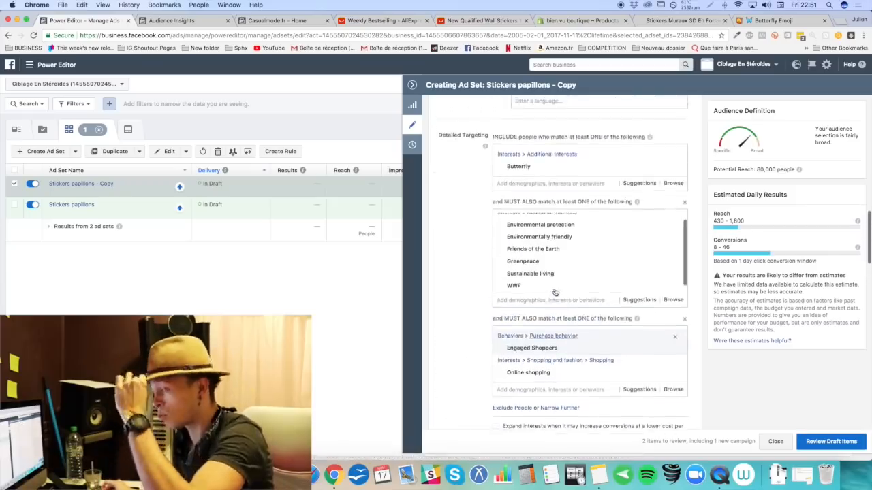
{"action": "mouse_move", "coordinate": [536, 246]}
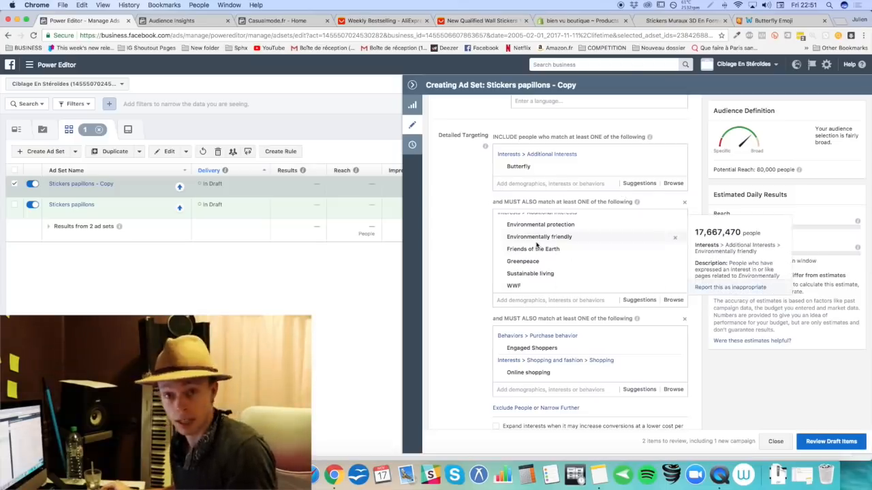
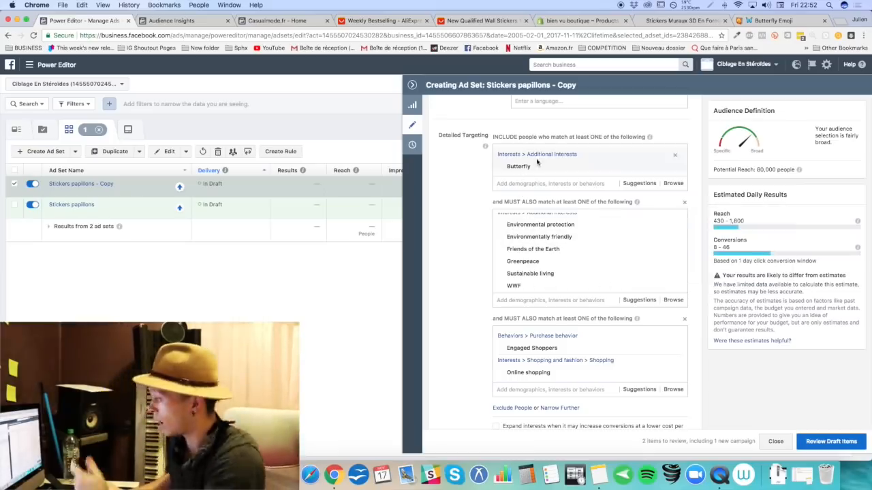
{"action": "mouse_move", "coordinate": [525, 166]}
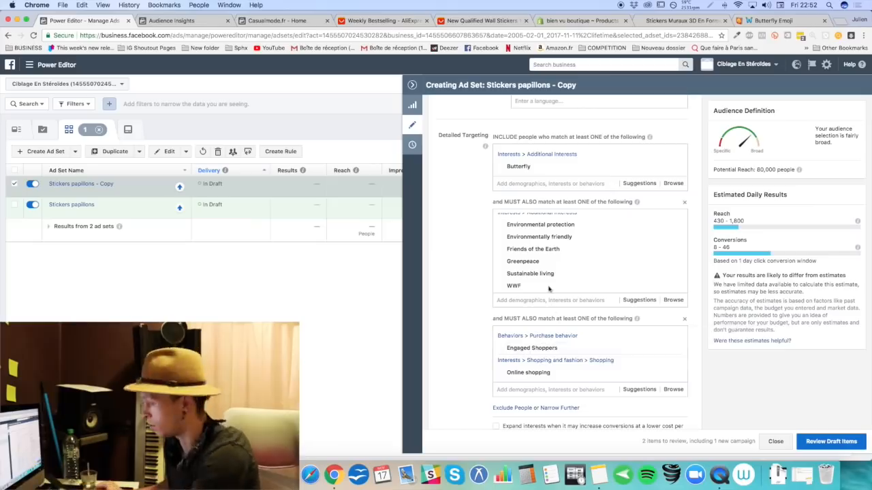
{"action": "scroll", "coordinate": [544, 249], "scroll_direction": "down", "scroll_amount": 1}
{"action": "scroll", "coordinate": [552, 231], "scroll_direction": "up", "scroll_amount": 1}
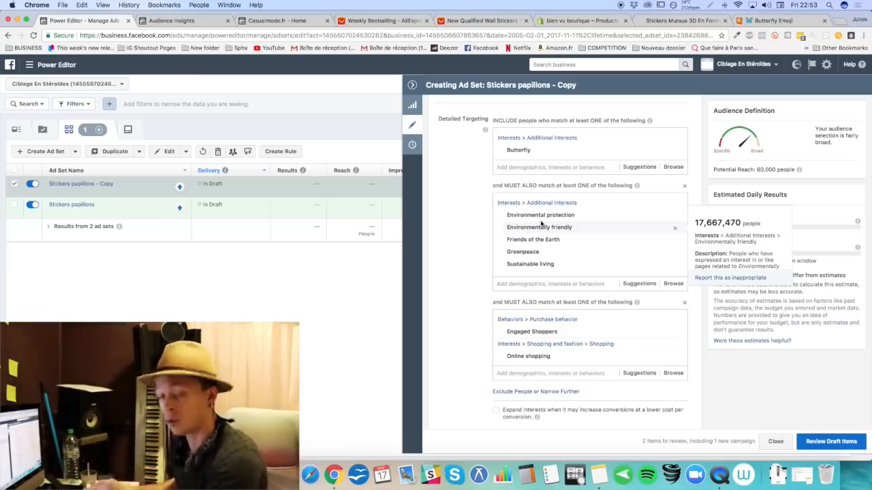
{"action": "left_click", "coordinate": [641, 286]}
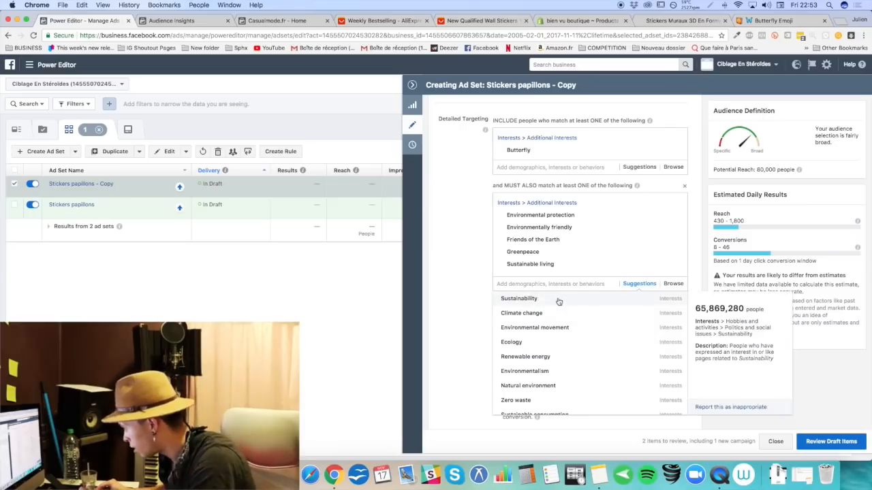
{"action": "left_click", "coordinate": [531, 342]}
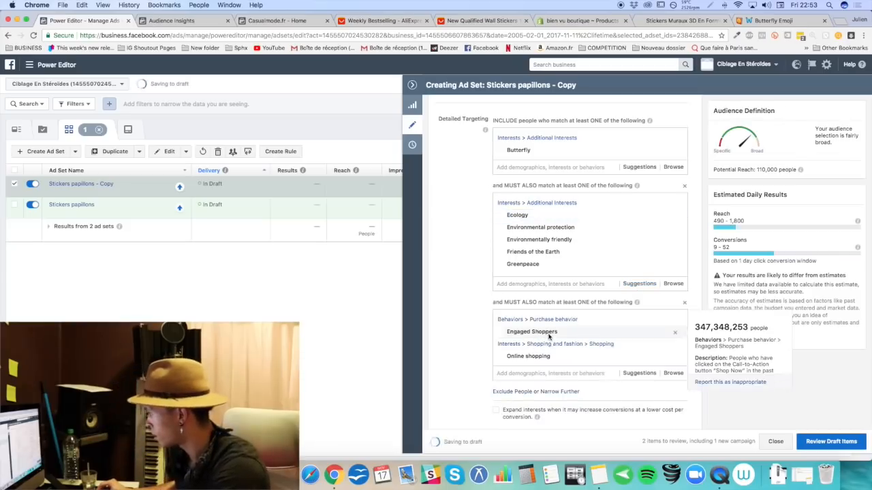
Step: Remove all the environmental interests from the second targeting group, and search for "ecology" to add only the Ecology interest
{"action": "mouse_move", "coordinate": [673, 220]}
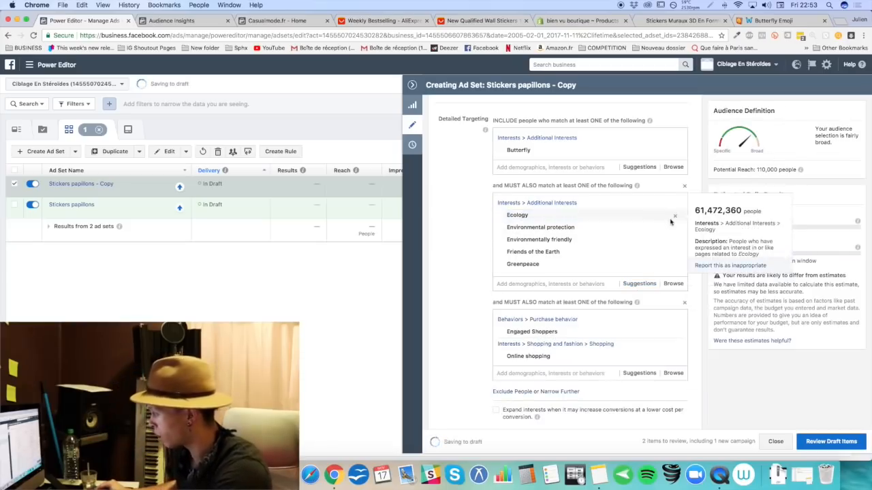
{"action": "left_click", "coordinate": [675, 205]}
{"action": "left_click", "coordinate": [533, 200]}
{"action": "type", "text": "bio"}
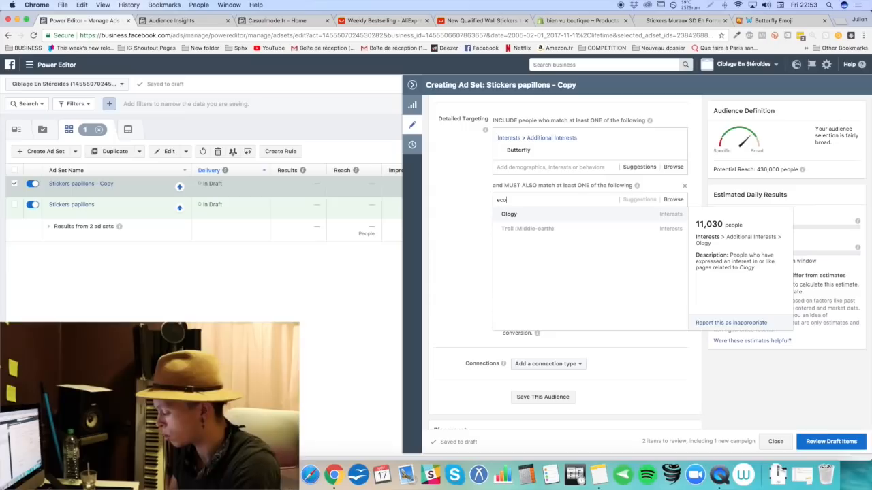
{"action": "key", "text": "BackSpace"}
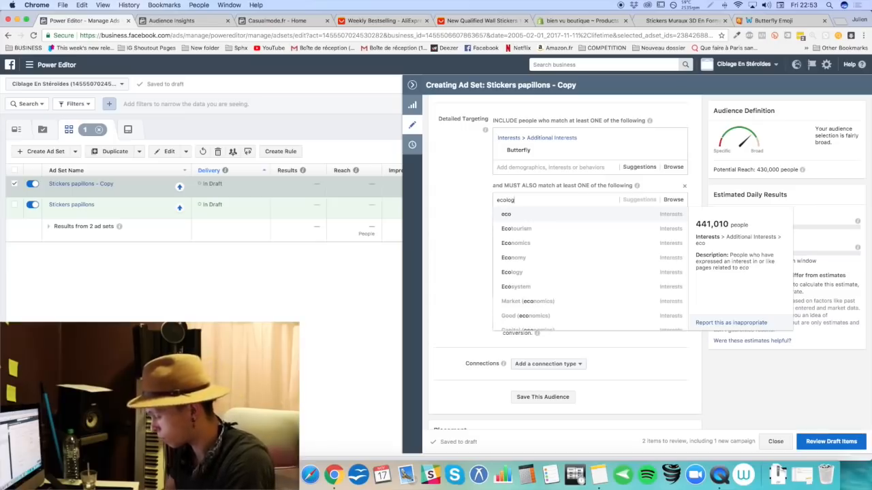
{"action": "type", "text": "logy"}
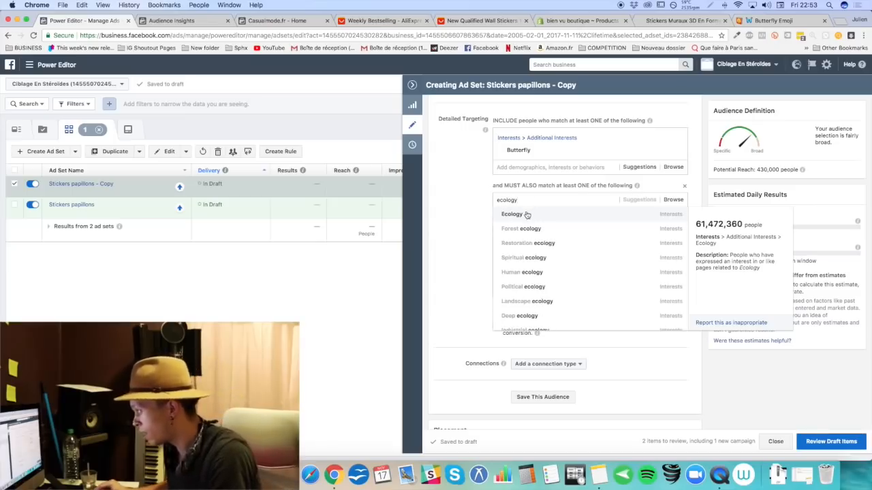
{"action": "left_click", "coordinate": [526, 215]}
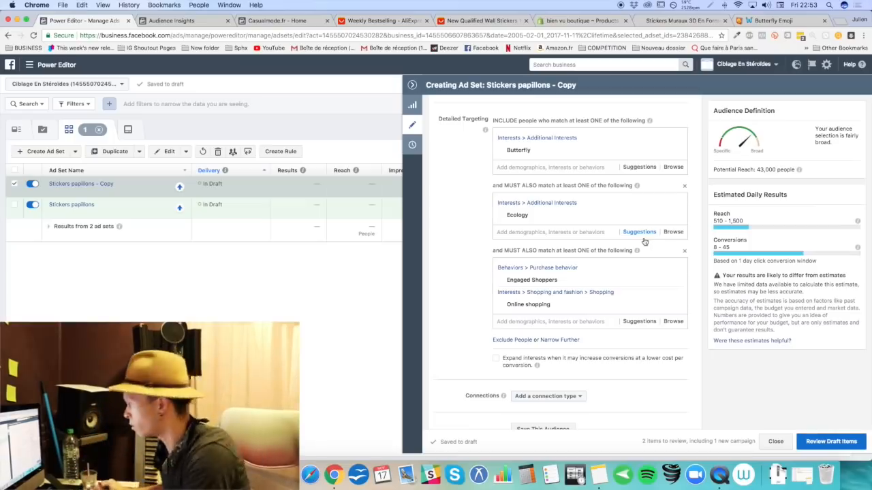
Step: Add the suggested interests Sustainability and Recycling to the second targeting group alongside Ecology
{"action": "left_click", "coordinate": [640, 232]}
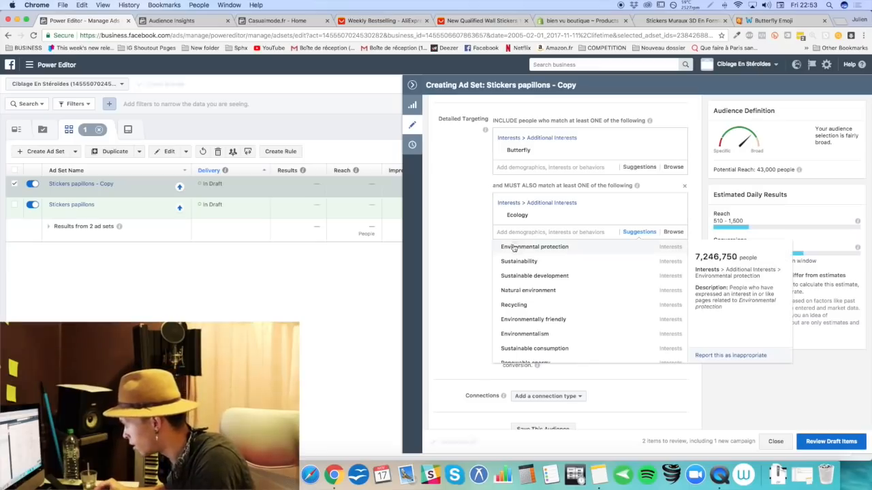
{"action": "left_click", "coordinate": [528, 263]}
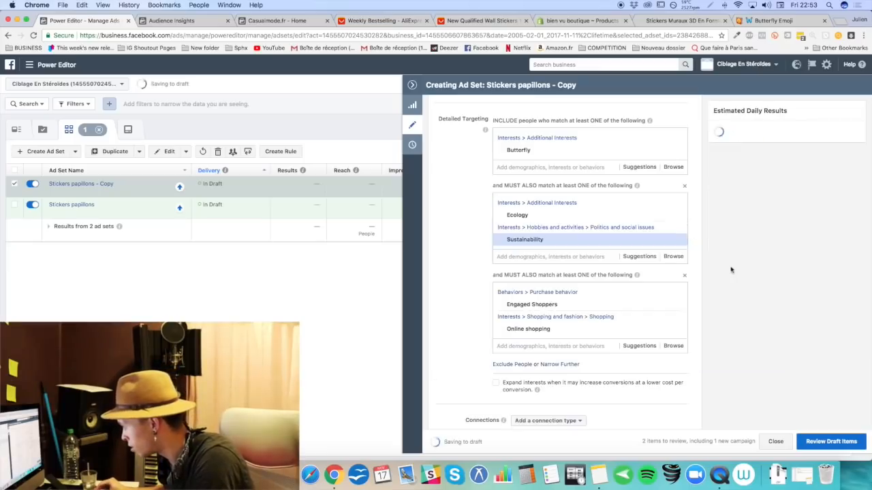
{"action": "mouse_move", "coordinate": [664, 240]}
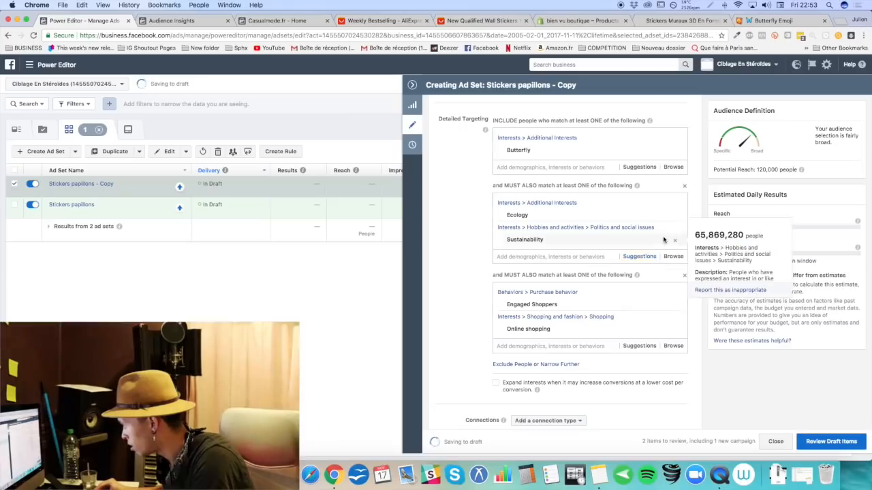
{"action": "left_click", "coordinate": [639, 256]}
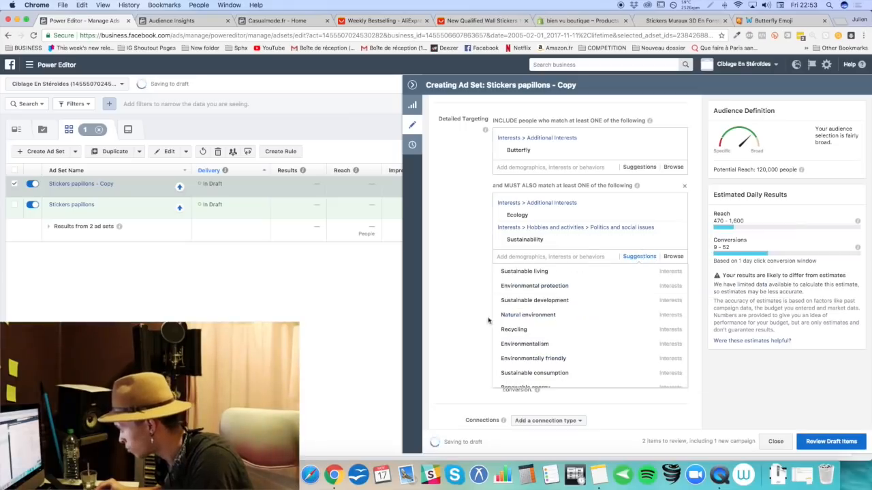
{"action": "mouse_move", "coordinate": [532, 335]}
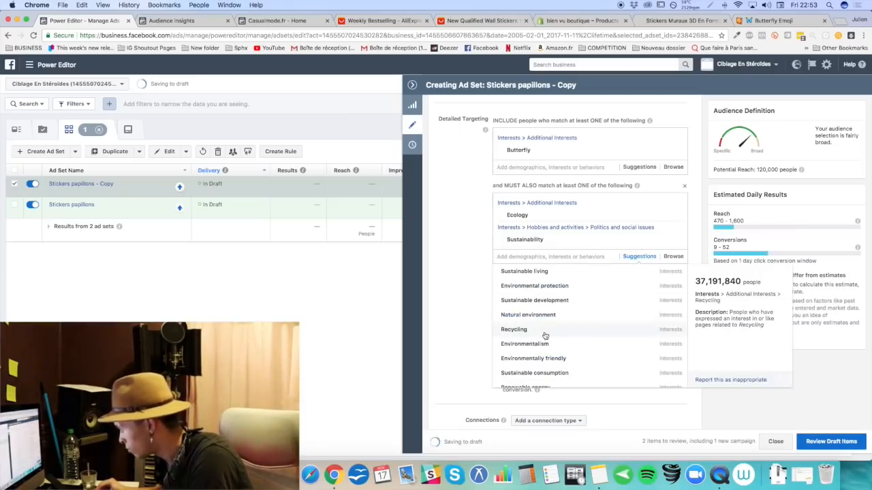
{"action": "left_click", "coordinate": [544, 335]}
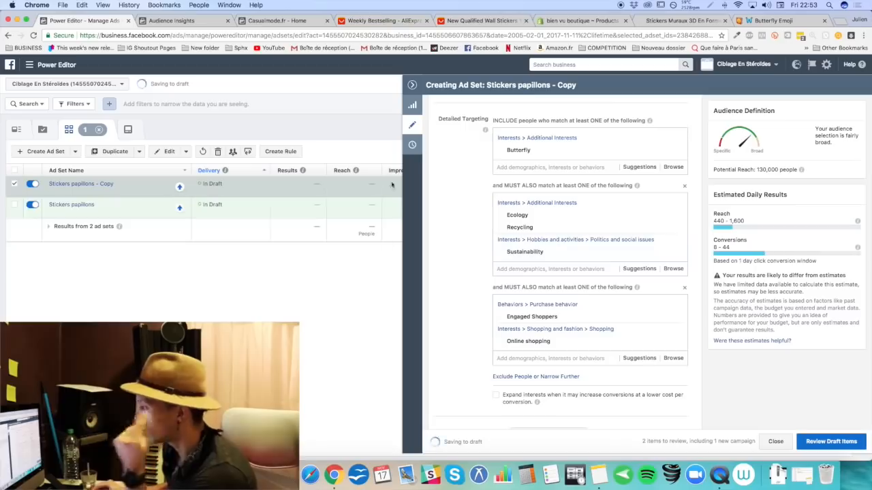
Step: Look at the store's butterfly sticker product page and Audience Insights, and return to the ad set in Power Editor
{"action": "left_click", "coordinate": [675, 21]}
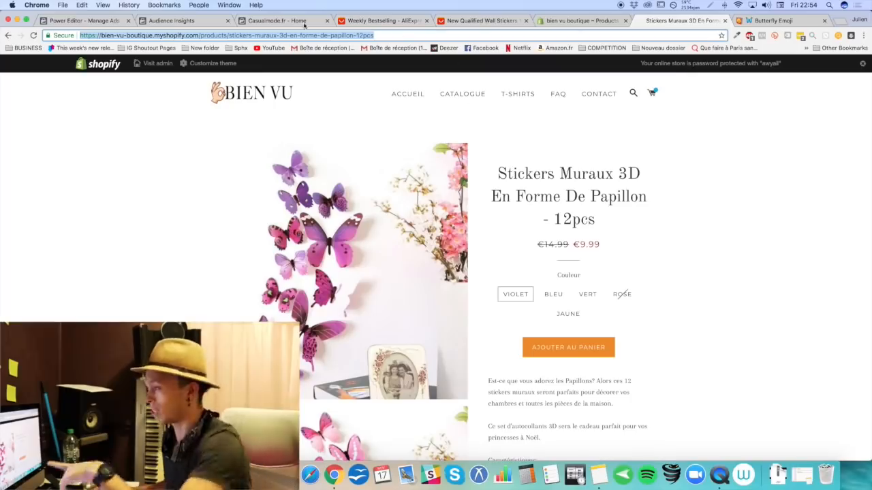
{"action": "left_click", "coordinate": [170, 22]}
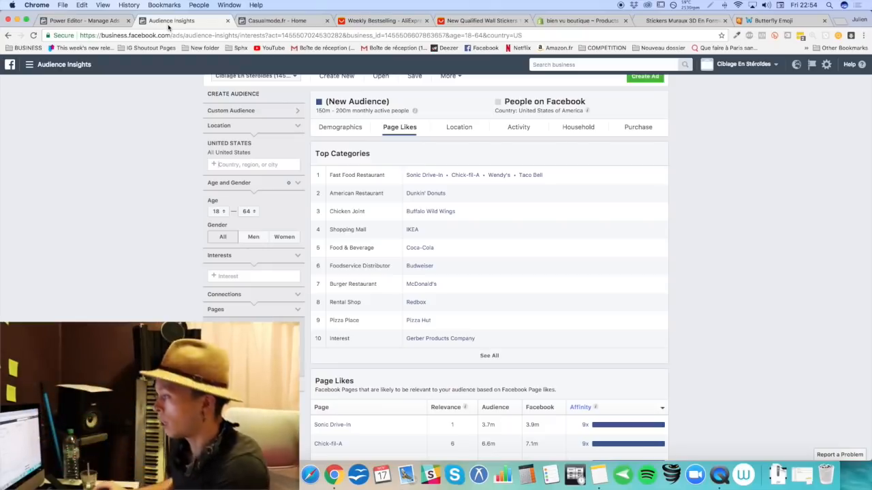
{"action": "left_click", "coordinate": [52, 24]}
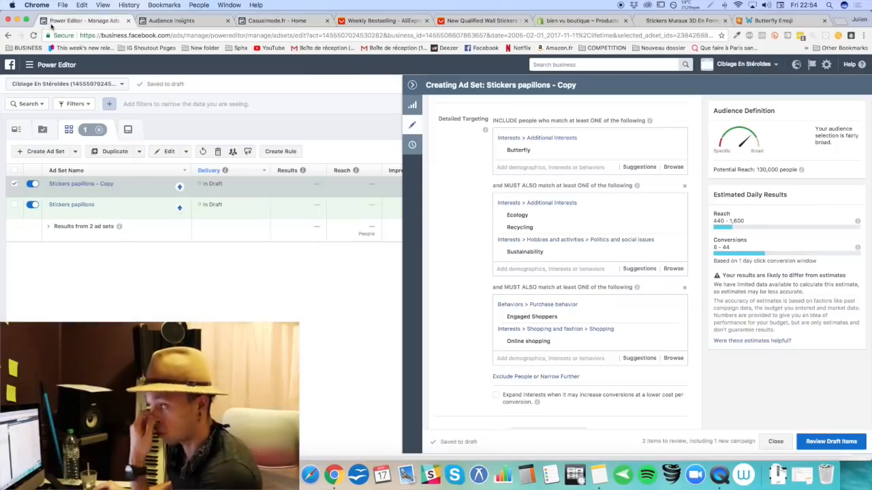
Step: Add the suggested interests Environmentally friendly and Environmental protection to the second targeting group of the copied ad set
{"action": "mouse_move", "coordinate": [511, 225]}
{"action": "scroll", "coordinate": [512, 224], "scroll_direction": "down", "scroll_amount": 2}
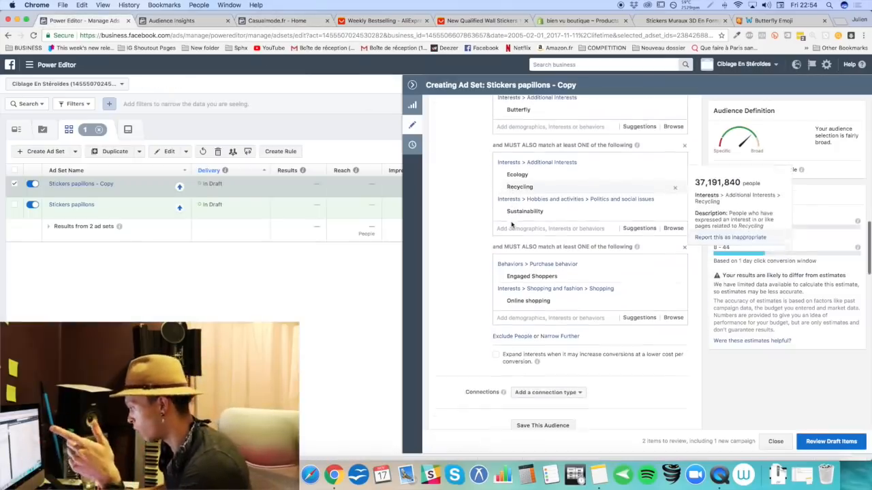
{"action": "left_click", "coordinate": [638, 229]}
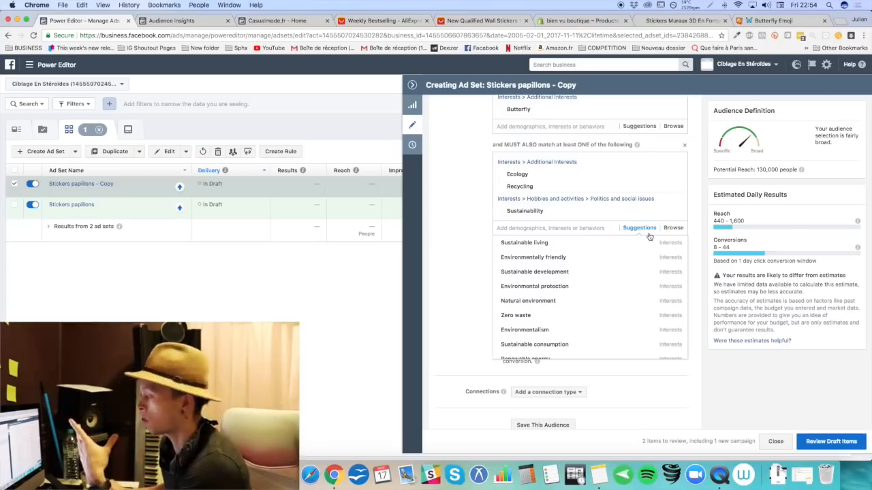
{"action": "mouse_move", "coordinate": [647, 240]}
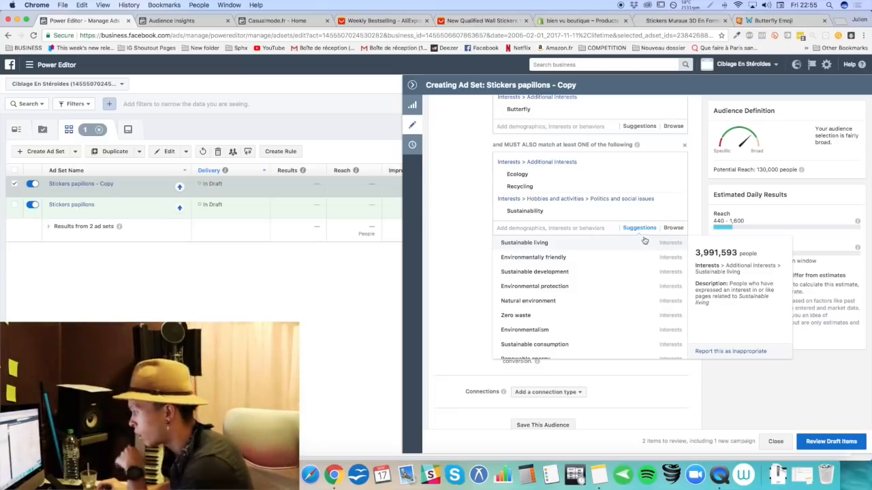
{"action": "left_click", "coordinate": [554, 259]}
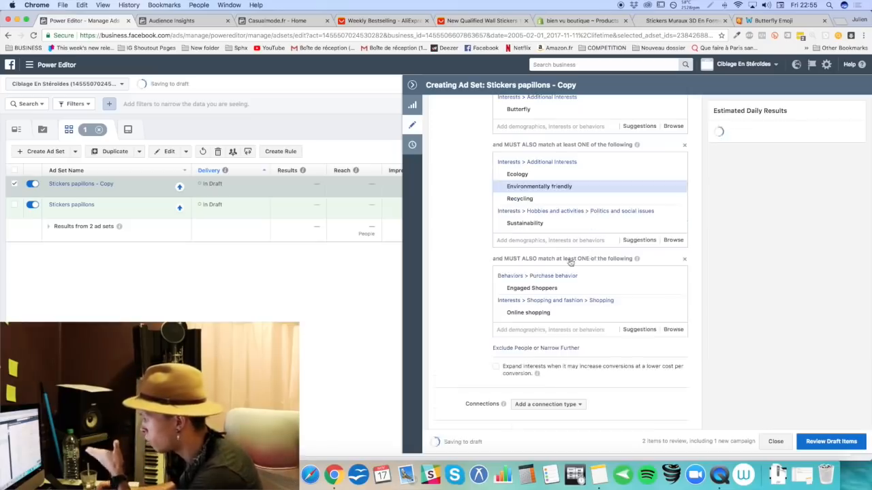
{"action": "left_click", "coordinate": [635, 241]}
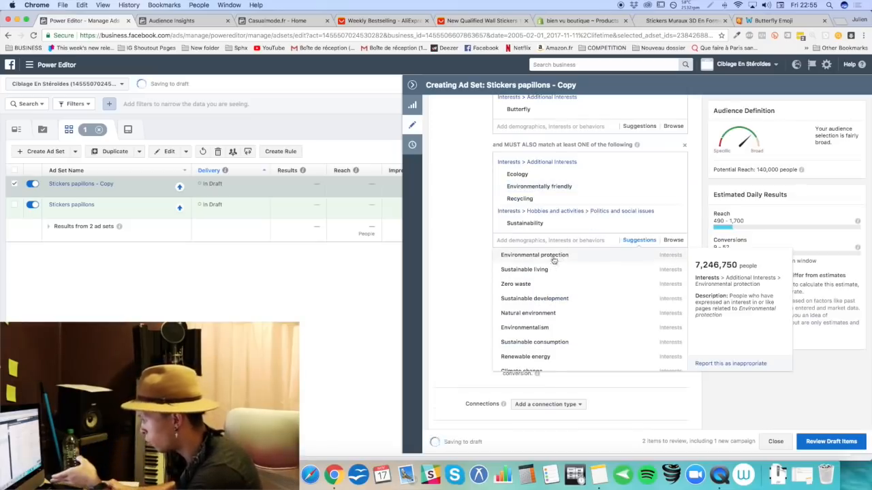
{"action": "left_click", "coordinate": [557, 258]}
Step: Add the suggested interests Natural environment, Environmentalism and Environmentalist to the second targeting group
{"action": "left_click", "coordinate": [630, 244]}
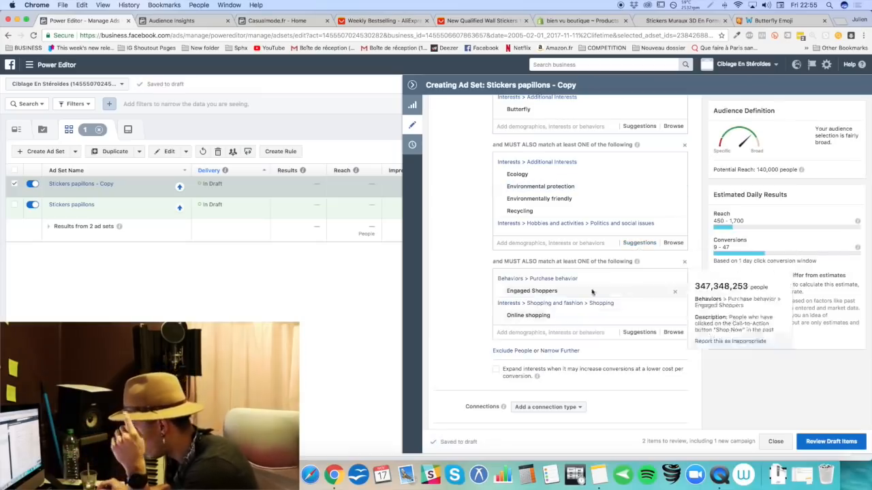
{"action": "left_click", "coordinate": [638, 243]}
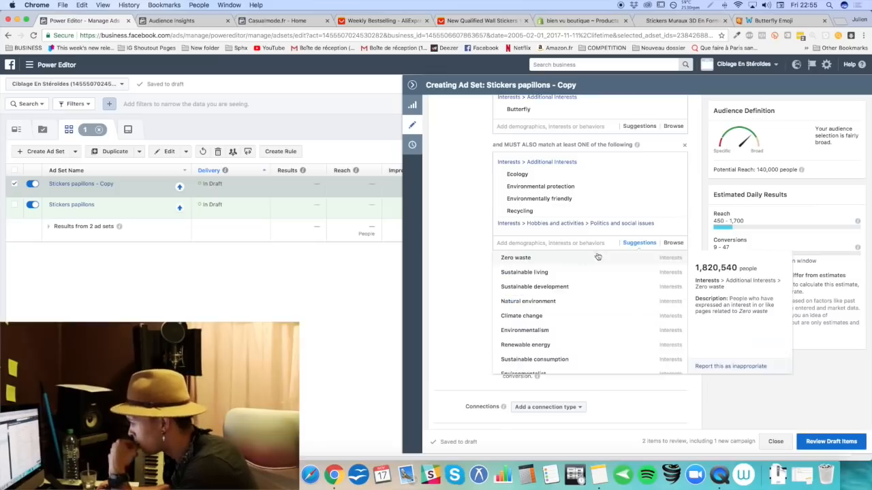
{"action": "left_click", "coordinate": [565, 301]}
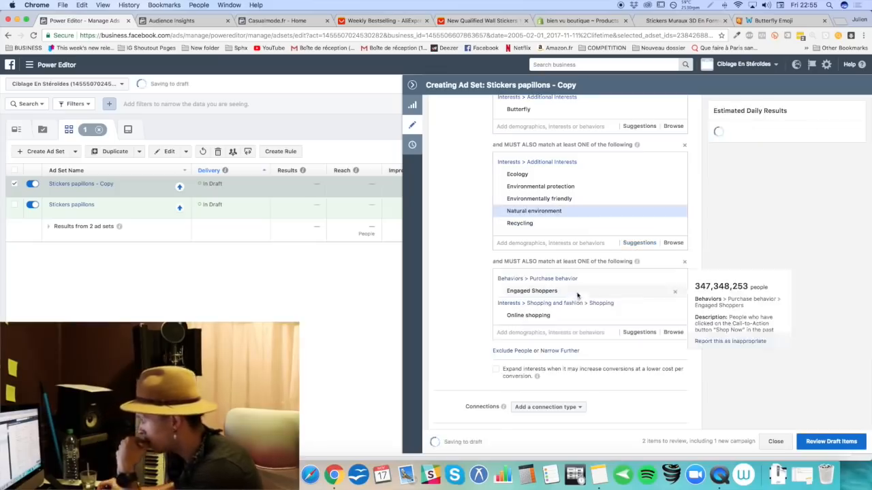
{"action": "left_click", "coordinate": [642, 245]}
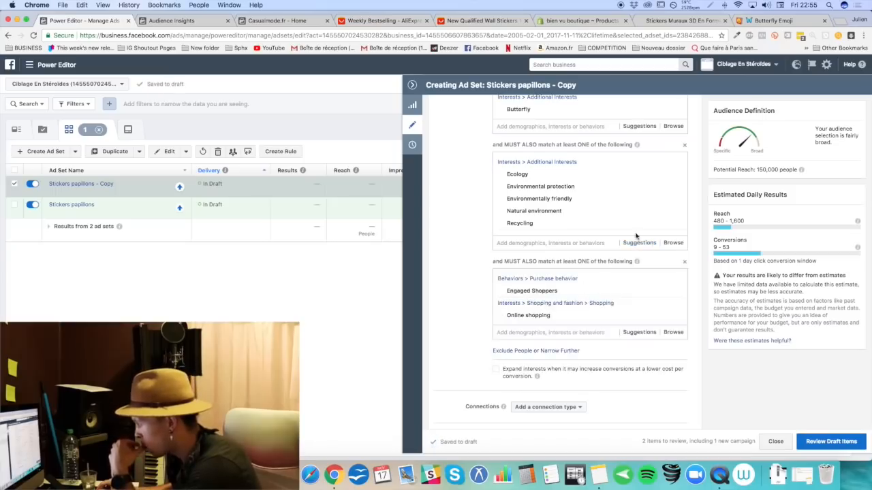
{"action": "left_click", "coordinate": [635, 243]}
{"action": "mouse_move", "coordinate": [560, 317]}
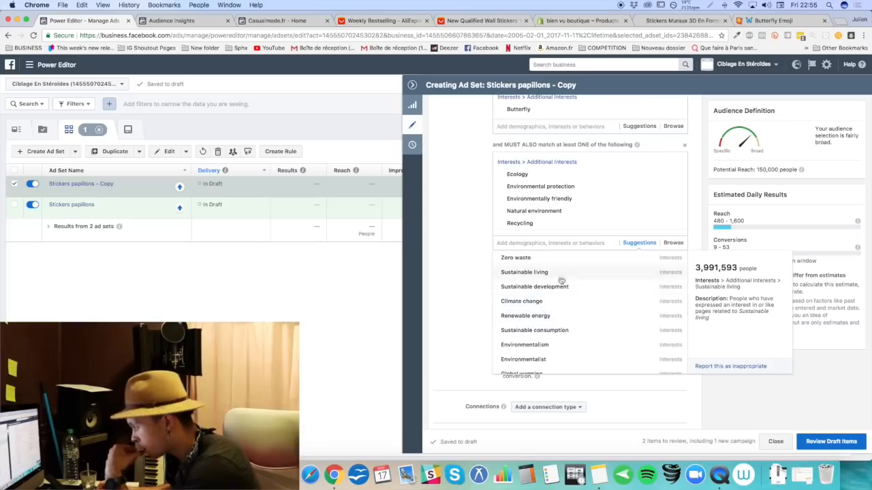
{"action": "scroll", "coordinate": [586, 293], "scroll_direction": "down", "scroll_amount": 2}
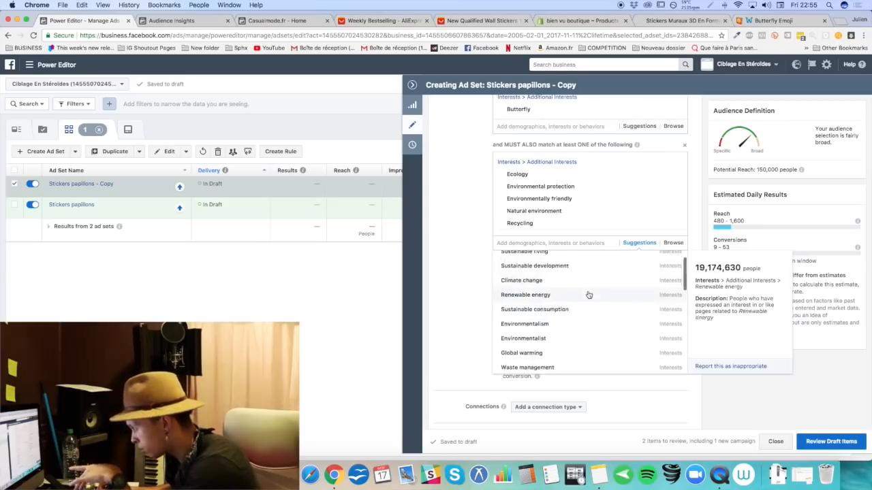
{"action": "left_click", "coordinate": [550, 324]}
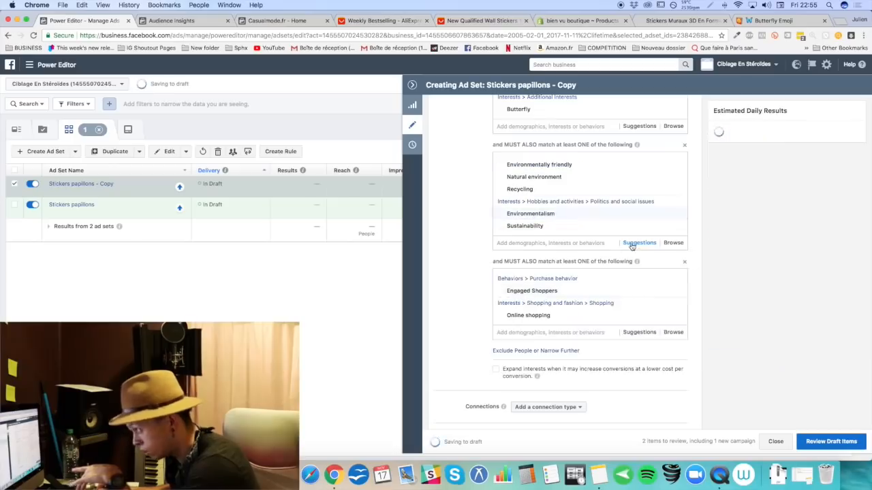
{"action": "left_click", "coordinate": [629, 245]}
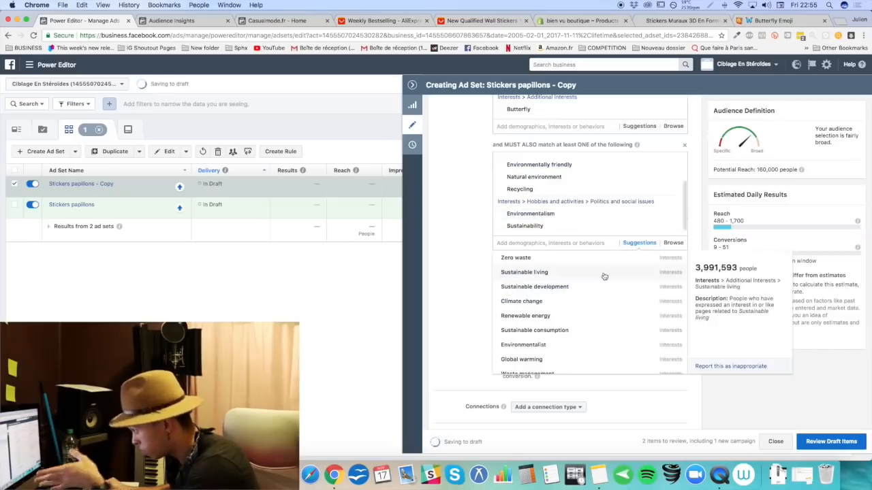
{"action": "left_click", "coordinate": [553, 344]}
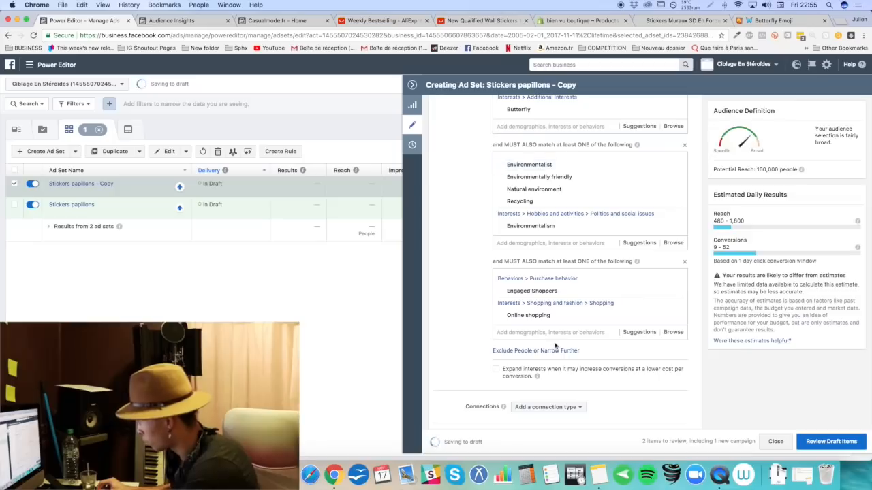
Step: Rename the original ad set "Stickers papillons" as "Butterfly / Interior design / CA"
{"action": "mouse_move", "coordinate": [562, 311]}
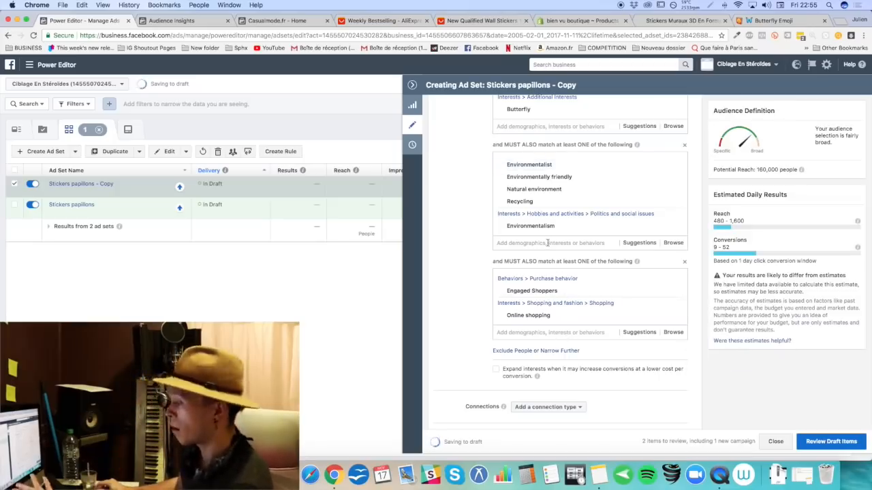
{"action": "left_click", "coordinate": [272, 204]}
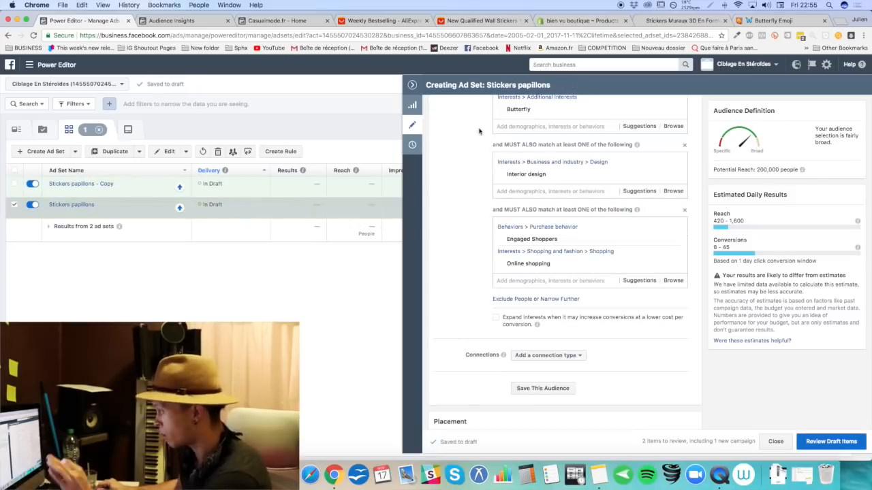
{"action": "triple_click", "coordinate": [543, 112]}
{"action": "type", "text": "Butterfly / Int"}
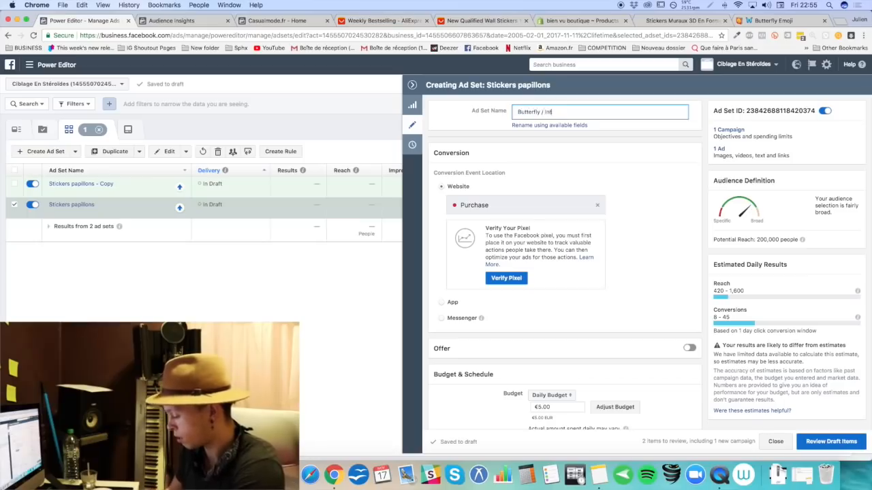
{"action": "type", "text": "erior design / CA"}
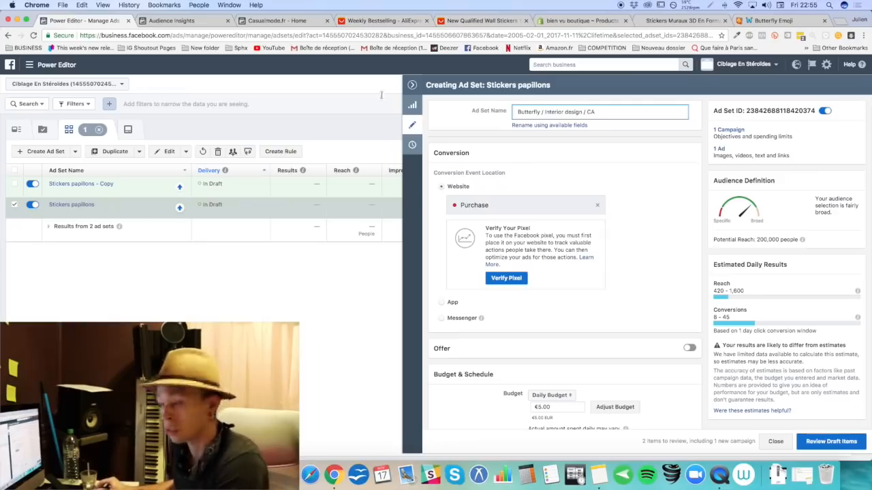
Step: Rename the copied ad set as "Butterfly / Stack Environnement / CA"
{"action": "left_click", "coordinate": [292, 186]}
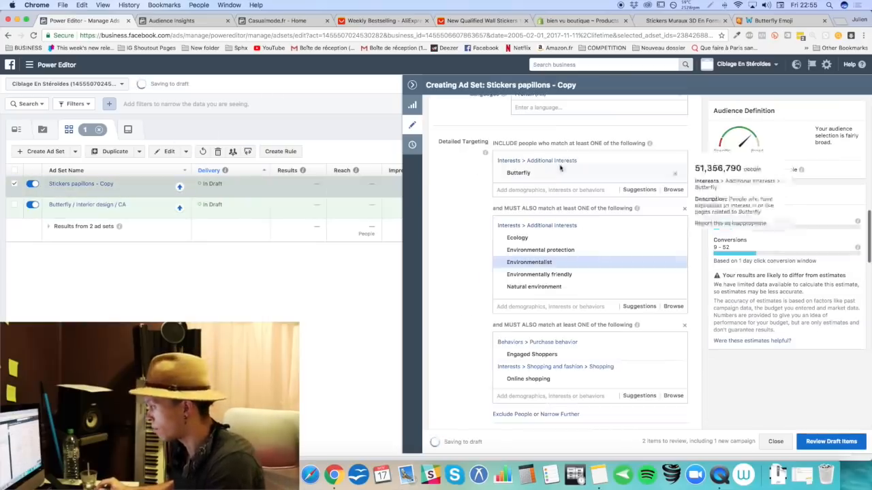
{"action": "triple_click", "coordinate": [547, 110]}
{"action": "type", "text": "Butterfly / Stack En"}
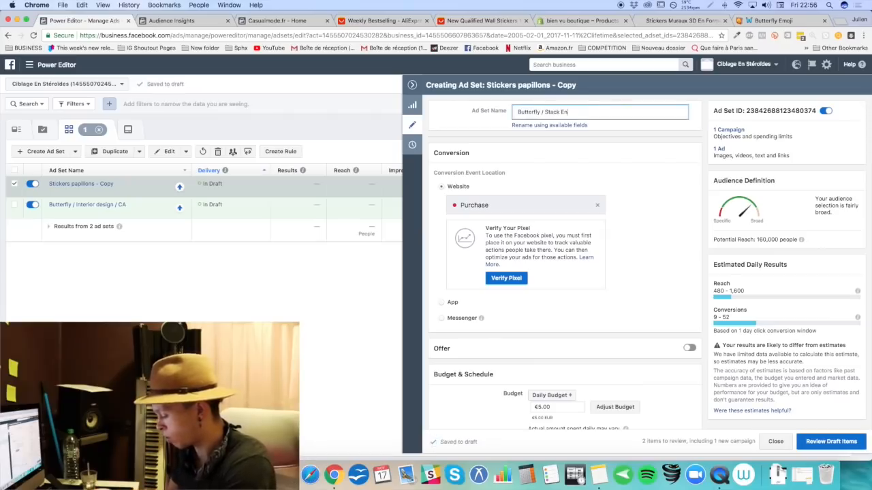
{"action": "type", "text": "vironnement / CA"}
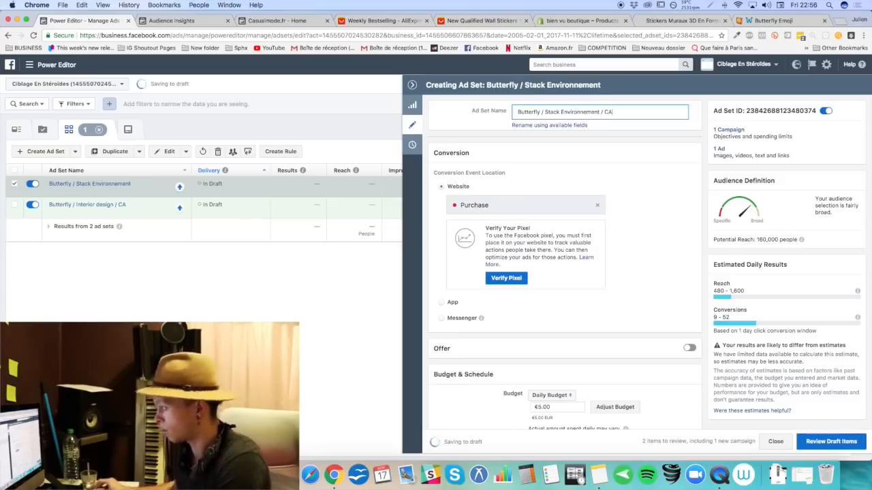
Step: Duplicate the "Butterfly / Stack Environnement / CA" ad set once into its original campaign
{"action": "scroll", "coordinate": [468, 334], "scroll_direction": "down", "scroll_amount": 10}
{"action": "scroll", "coordinate": [467, 334], "scroll_direction": "down", "scroll_amount": 5}
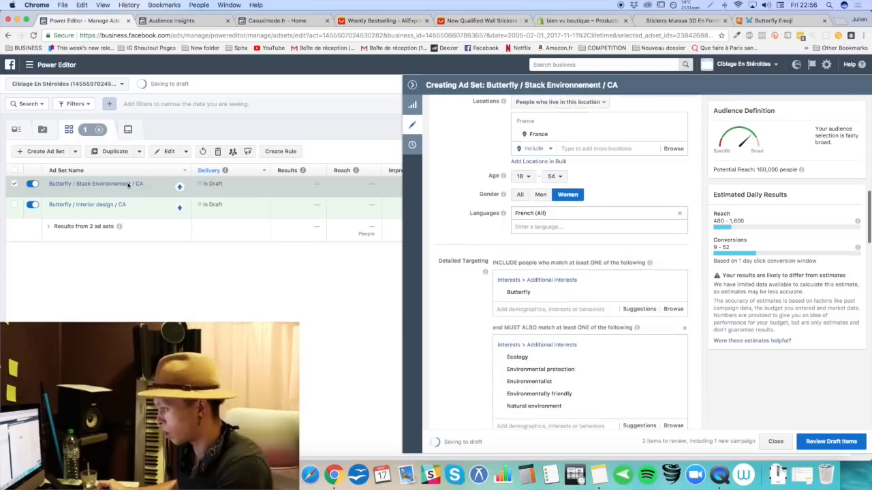
{"action": "left_click", "coordinate": [115, 151]}
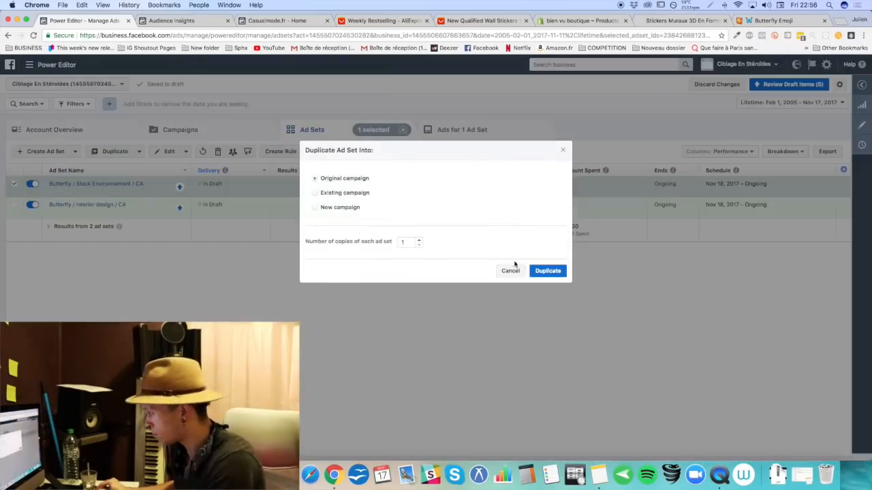
{"action": "left_click", "coordinate": [549, 270]}
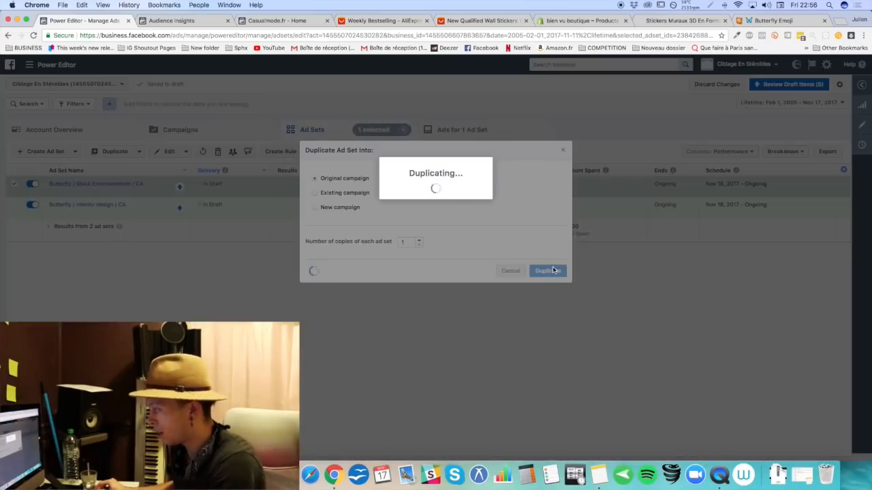
Step: Remove all the environmental interests from the second targeting group of the new ad set copy, keeping Butterfly and the shopping group
{"action": "scroll", "coordinate": [532, 283], "scroll_direction": "down", "scroll_amount": 10}
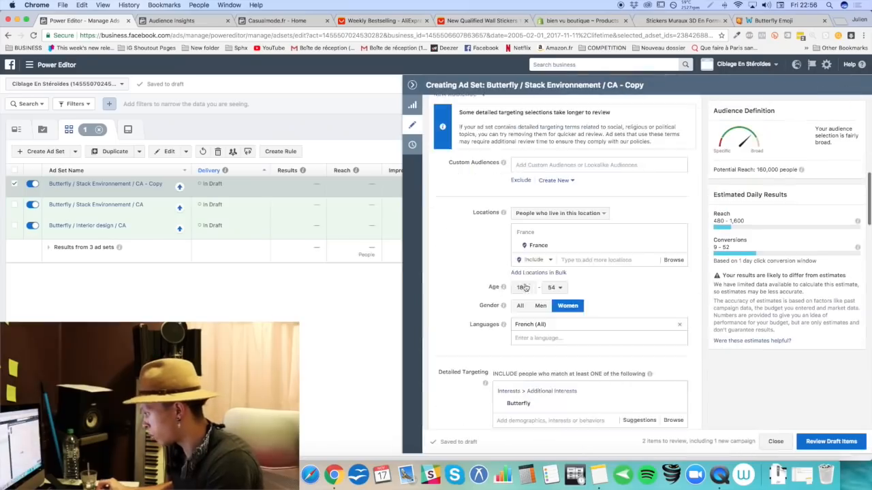
{"action": "mouse_move", "coordinate": [622, 299]}
{"action": "scroll", "coordinate": [622, 300], "scroll_direction": "up", "scroll_amount": 4}
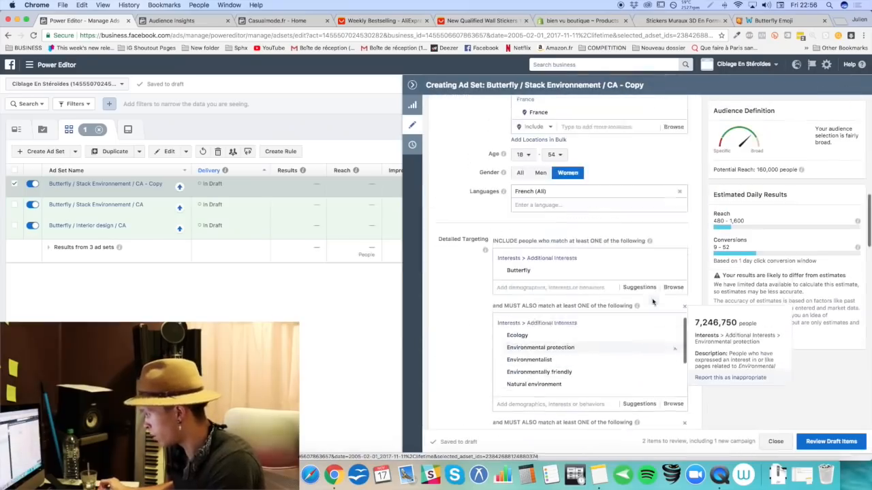
{"action": "left_click", "coordinate": [674, 331]}
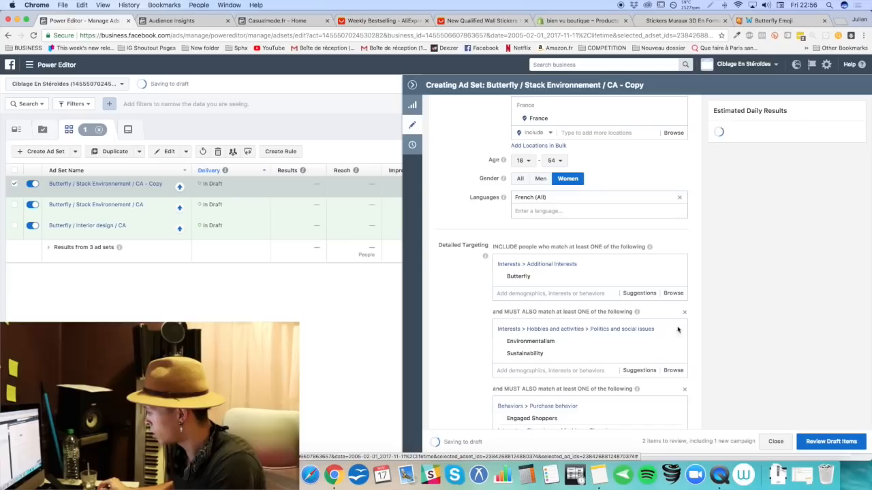
{"action": "left_click", "coordinate": [672, 331]}
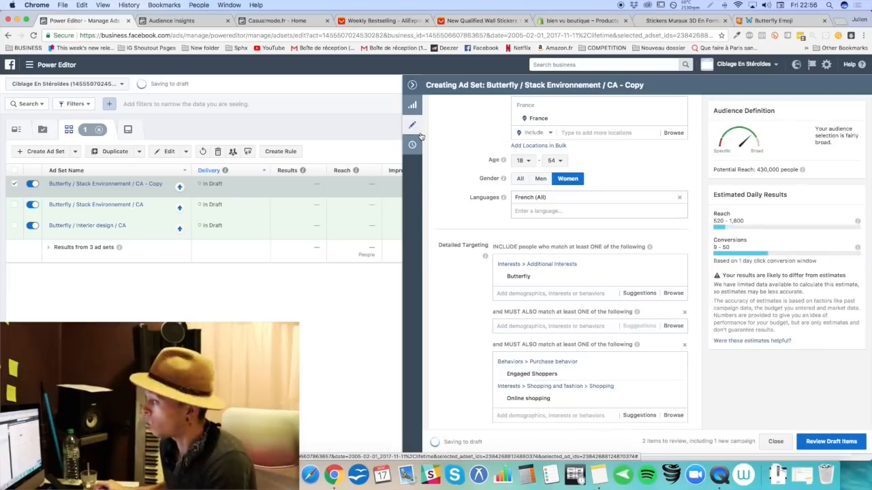
Step: Check the store's butterfly sticker product page and search Google for "sticker mural" in a new browser tab
{"action": "left_click", "coordinate": [682, 21]}
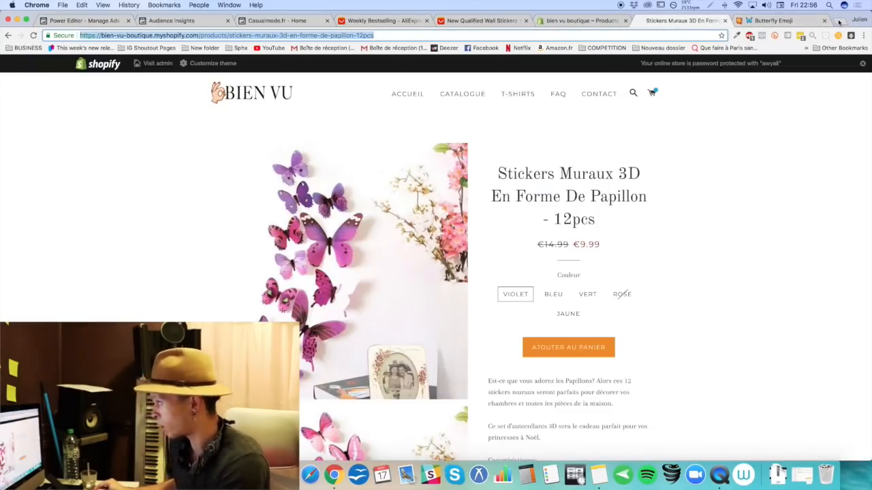
{"action": "left_click", "coordinate": [839, 23]}
{"action": "type", "text": "st"}
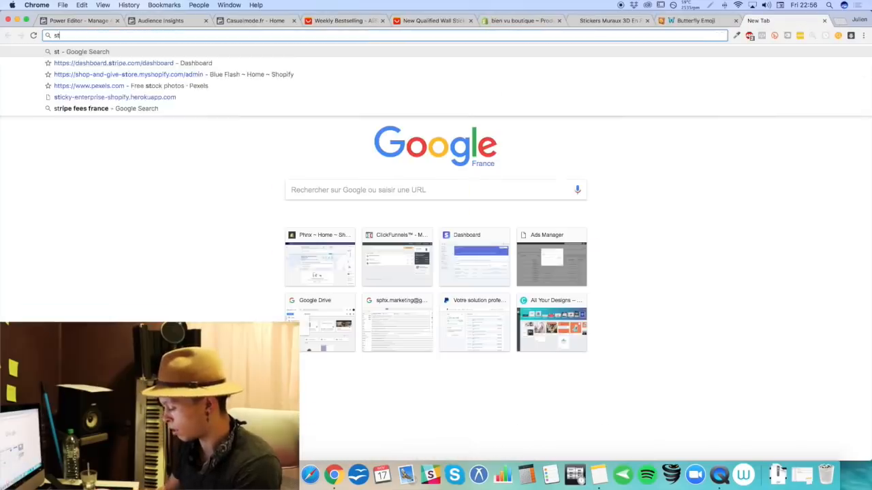
{"action": "type", "text": "ciker mural"}
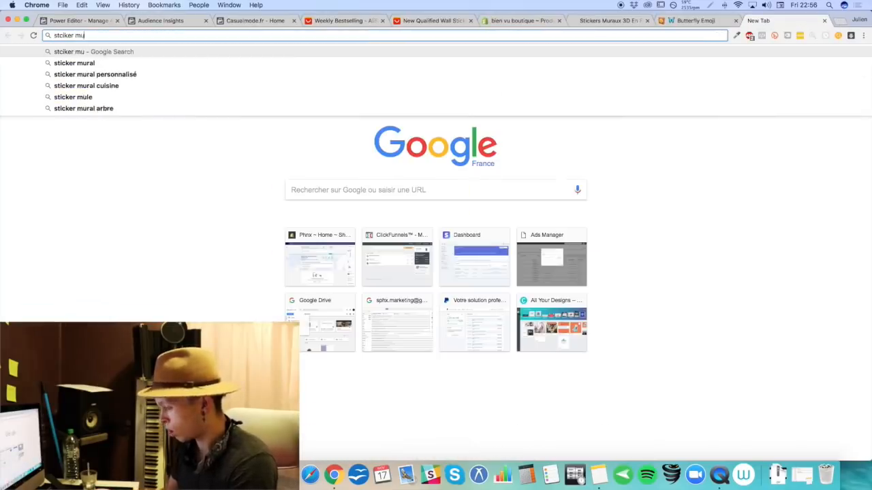
{"action": "key", "text": "Return"}
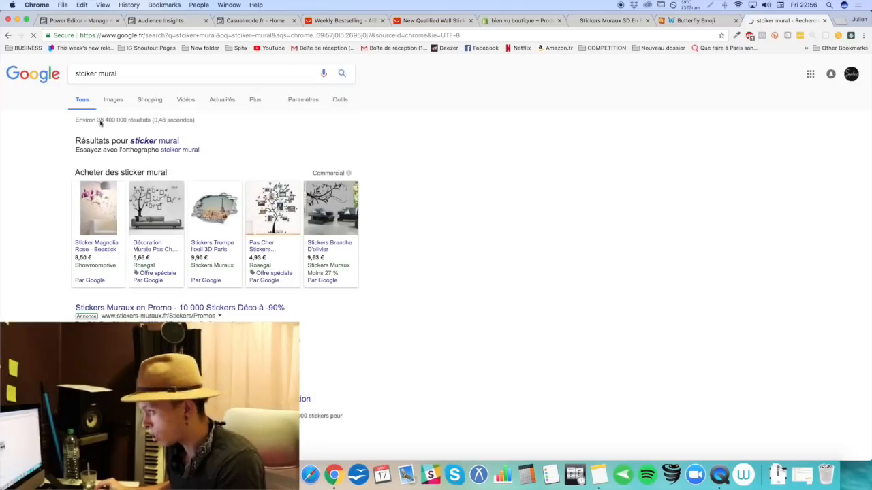
Step: Browse the Google Shopping results for "sticker mural" by merchant, filtering on Darty and clearing the filter
{"action": "left_click", "coordinate": [152, 101]}
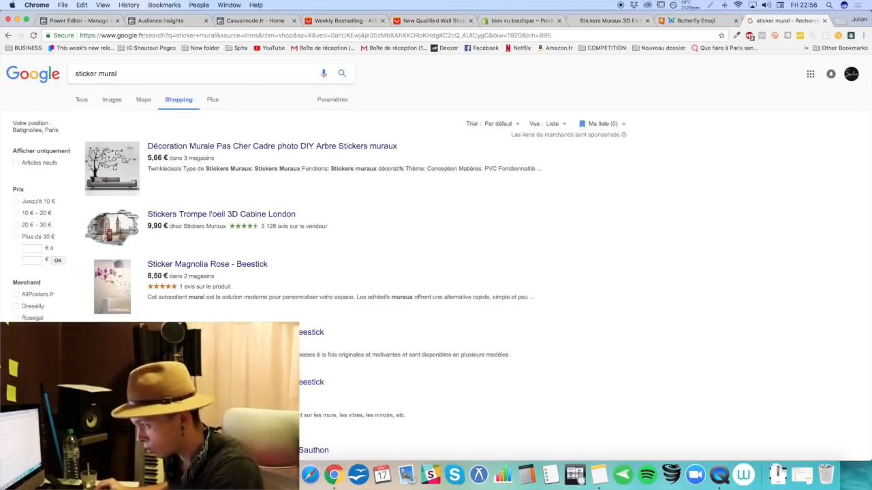
{"action": "left_click", "coordinate": [29, 342]}
{"action": "scroll", "coordinate": [61, 290], "scroll_direction": "down", "scroll_amount": 4}
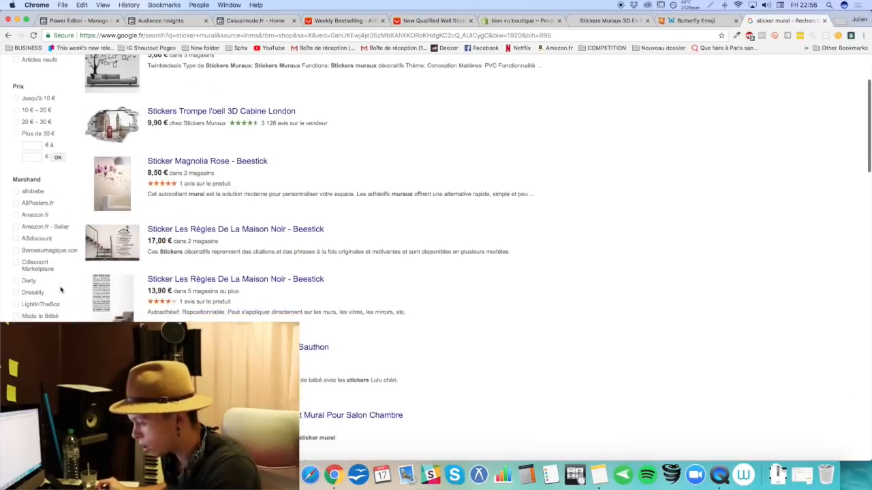
{"action": "scroll", "coordinate": [61, 290], "scroll_direction": "down", "scroll_amount": 1}
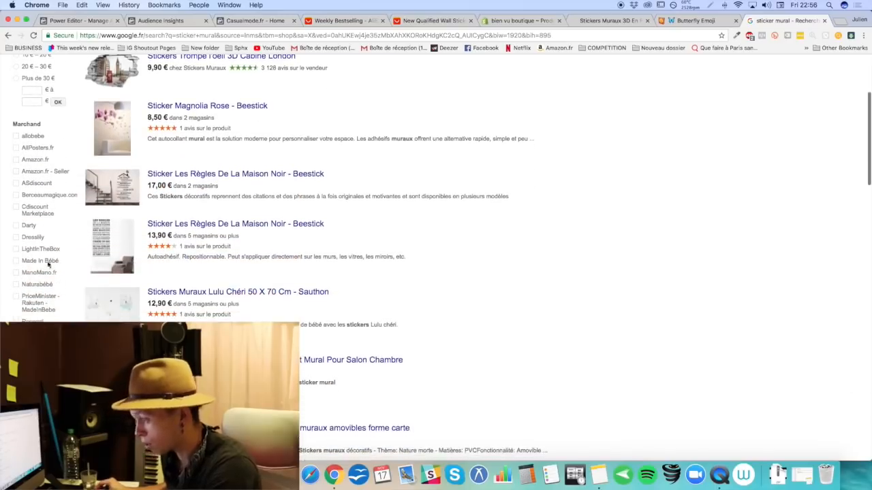
{"action": "left_click", "coordinate": [28, 227]}
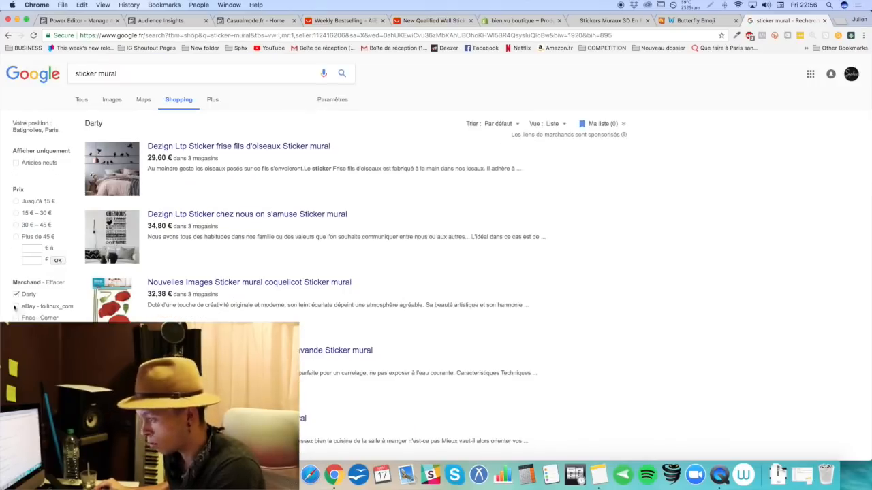
{"action": "left_click", "coordinate": [16, 297]}
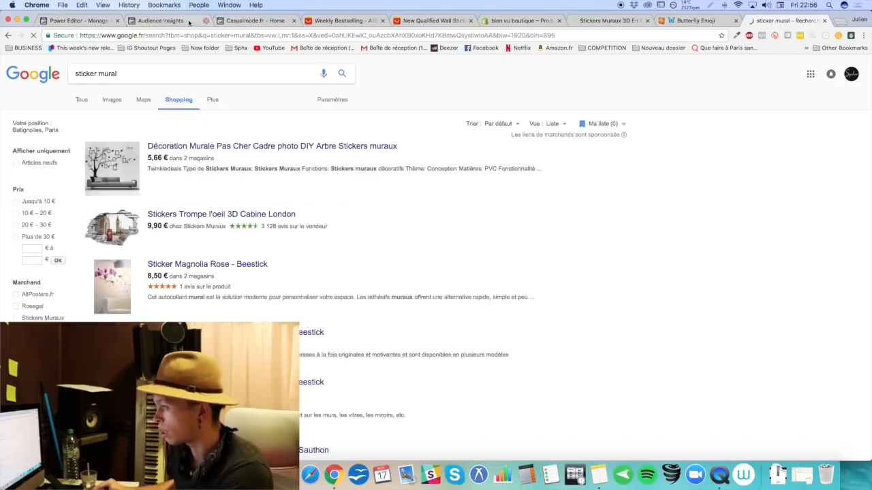
Step: Return to Power Editor and try Darty as the interest in the empty second targeting group of the ad set copy
{"action": "left_click", "coordinate": [140, 21]}
{"action": "left_click", "coordinate": [105, 21]}
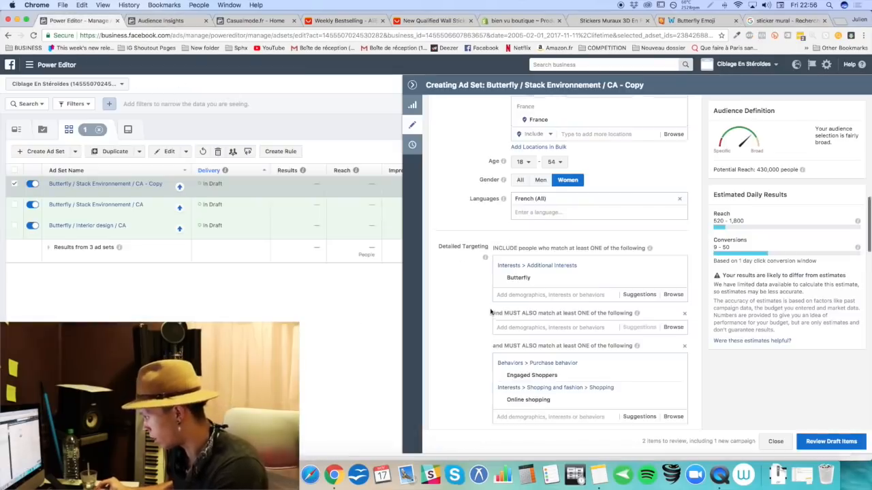
{"action": "left_click", "coordinate": [536, 275]}
{"action": "type", "text": "darty"}
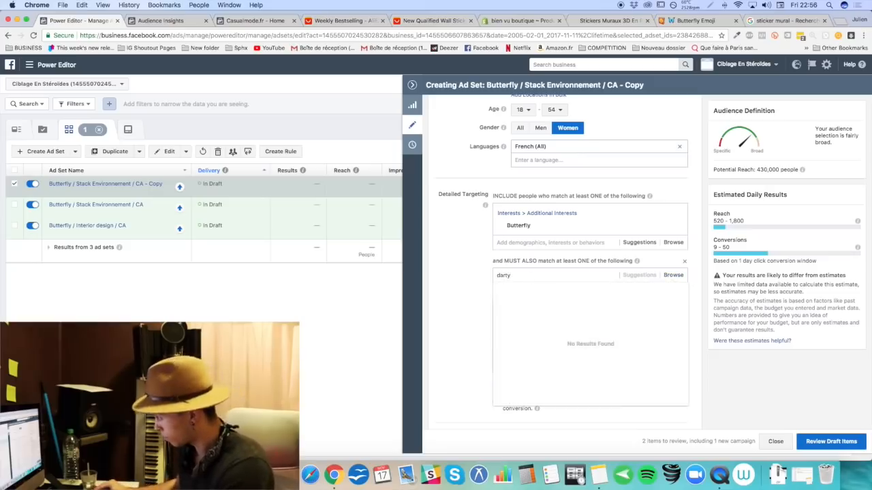
{"action": "left_click", "coordinate": [512, 290]}
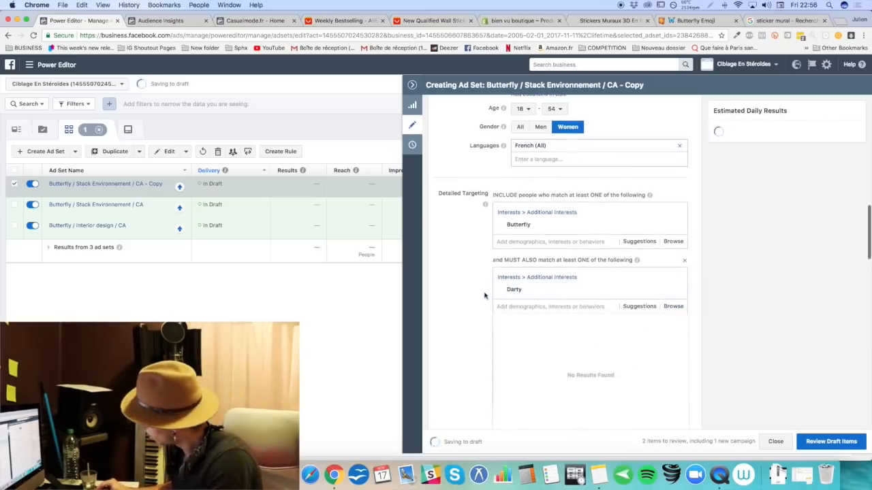
Step: Remove the entire second targeting group, keeping only Butterfly and the shopping group, and check the potential reach
{"action": "left_click", "coordinate": [685, 260]}
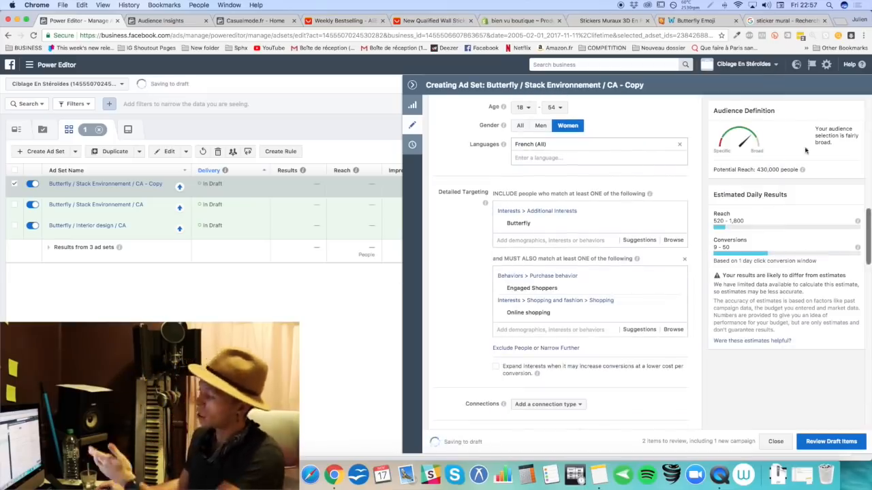
{"action": "scroll", "coordinate": [761, 169], "scroll_direction": "down", "scroll_amount": 1}
{"action": "left_click_drag", "start_coordinate": [761, 169], "coordinate": [767, 168]}
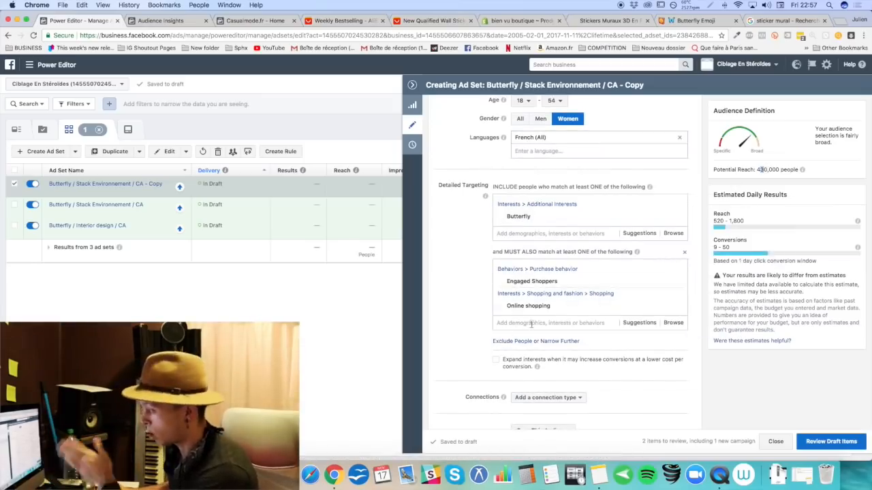
{"action": "mouse_move", "coordinate": [534, 223]}
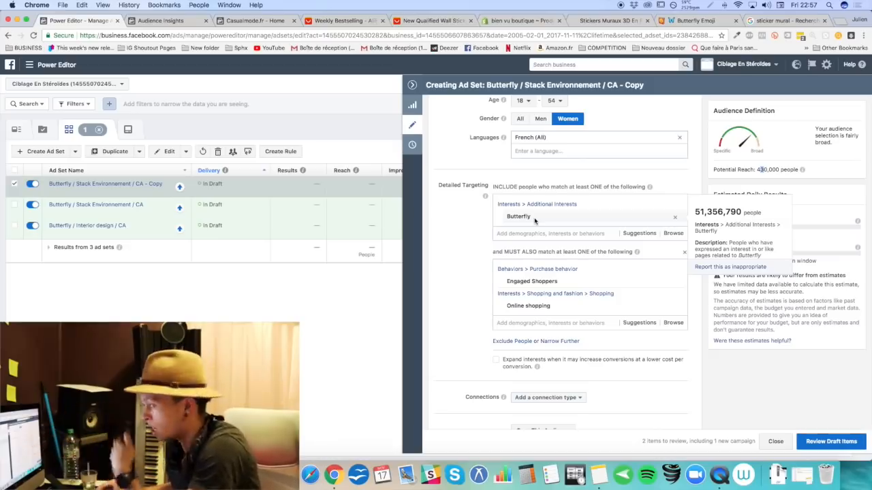
Step: Rename the ad set copy as "Butterfly / CA"
{"action": "scroll", "coordinate": [534, 280], "scroll_direction": "down", "scroll_amount": 10}
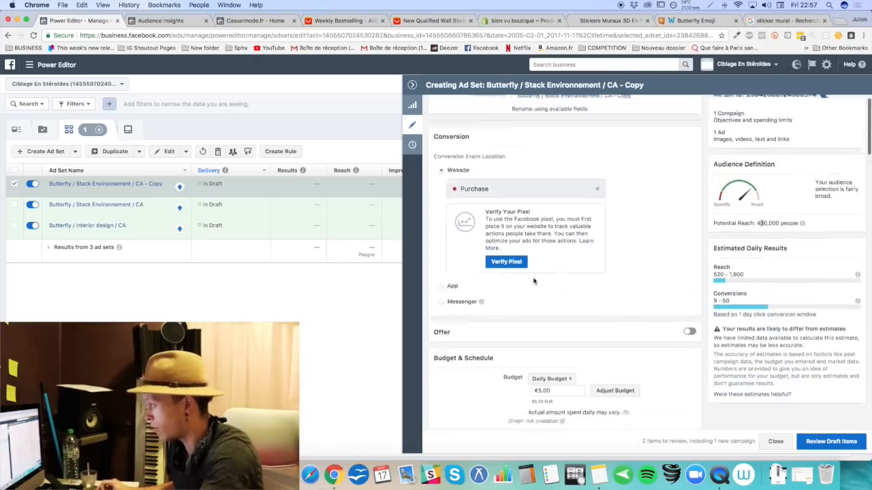
{"action": "scroll", "coordinate": [543, 195], "scroll_direction": "up", "scroll_amount": 1}
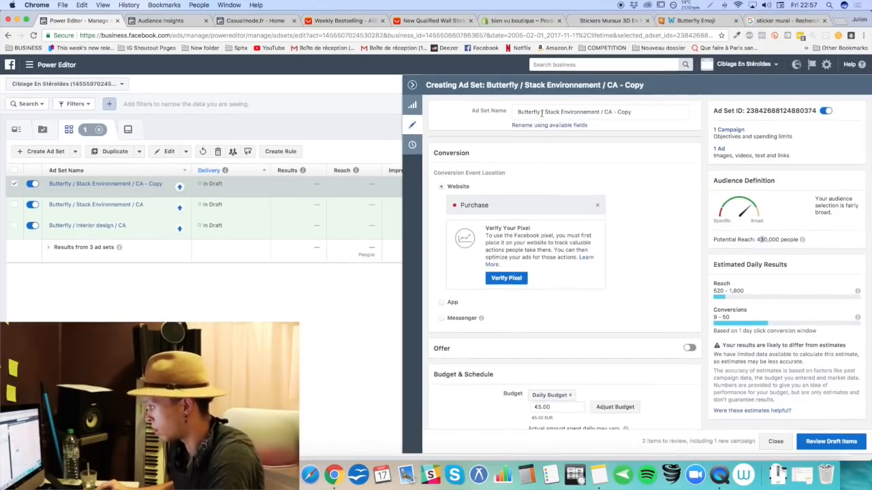
{"action": "left_click_drag", "start_coordinate": [543, 113], "coordinate": [601, 110]}
{"action": "key", "text": "BackSpace"}
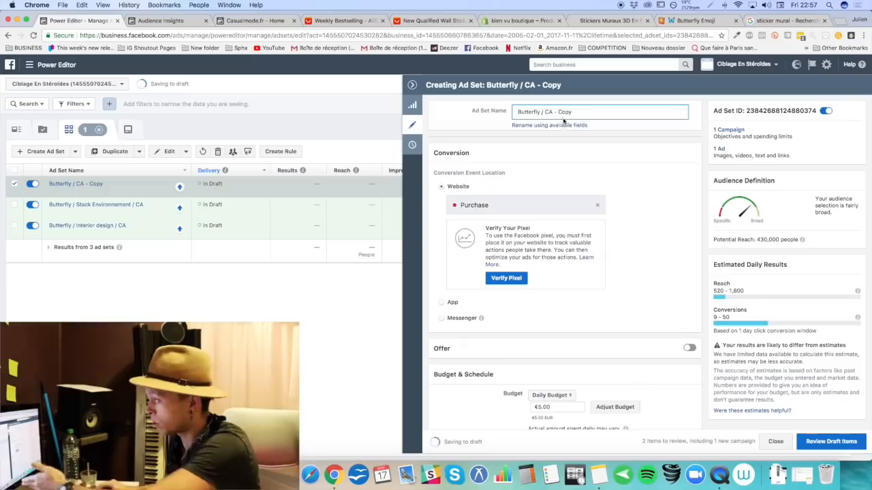
{"action": "left_click_drag", "start_coordinate": [553, 112], "coordinate": [584, 114]}
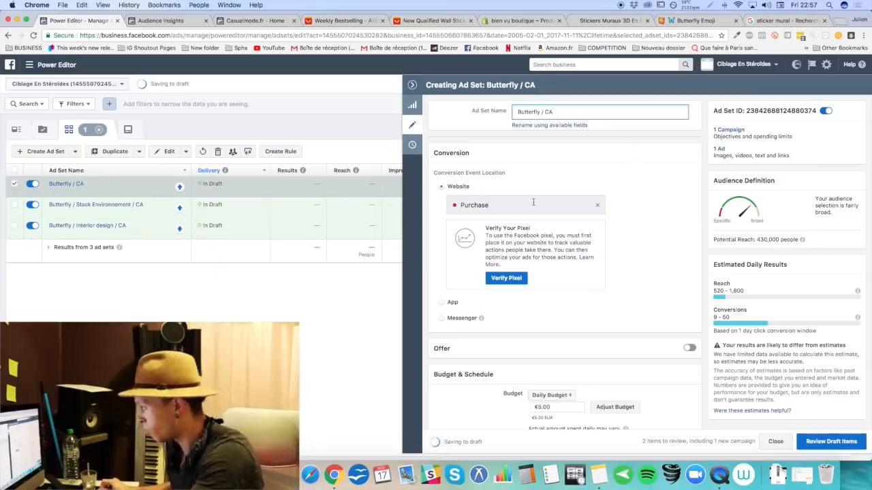
{"action": "scroll", "coordinate": [541, 205], "scroll_direction": "down", "scroll_amount": 1}
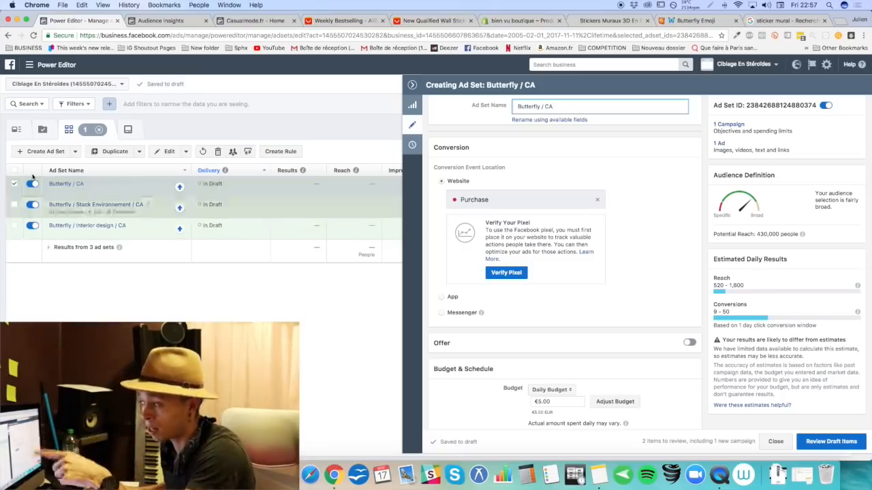
Step: Examine the video, website URL, text and call to action of the "Stickers papillons" ad in the "Butterfly / CA" ad set
{"action": "left_click", "coordinate": [128, 130]}
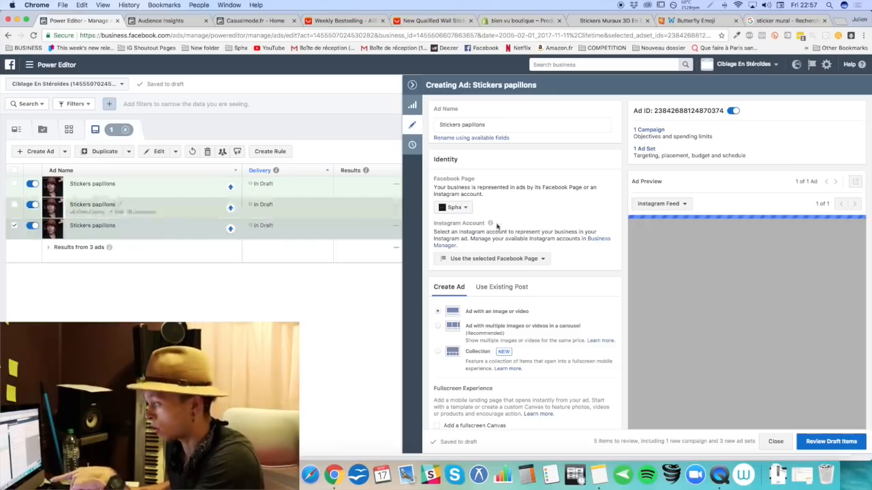
{"action": "scroll", "coordinate": [495, 299], "scroll_direction": "down", "scroll_amount": 3}
{"action": "scroll", "coordinate": [495, 298], "scroll_direction": "down", "scroll_amount": 5}
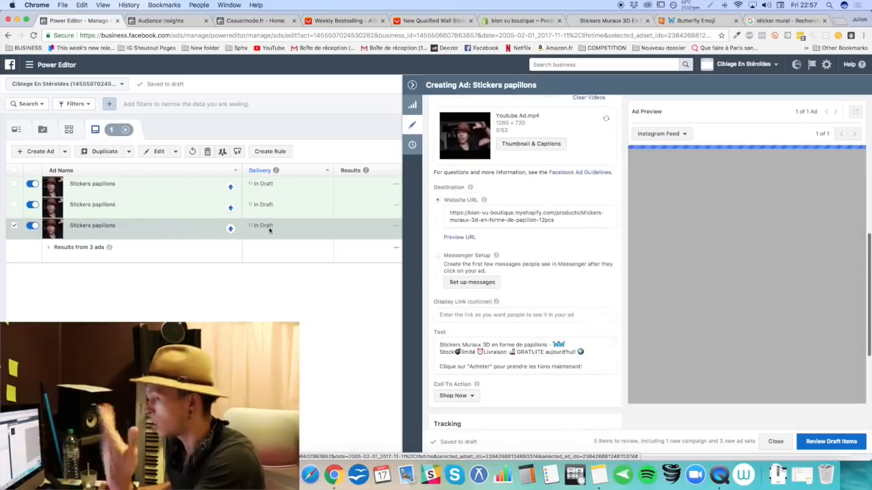
Step: Duplicate the first "Stickers papillons" ad in the list and set the copy to use an existing post
{"action": "left_click", "coordinate": [292, 189]}
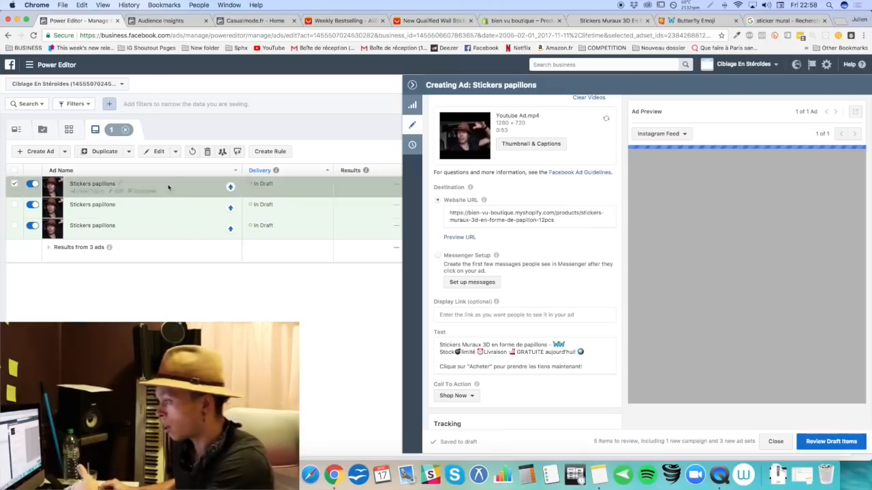
{"action": "left_click", "coordinate": [115, 150]}
{"action": "left_click", "coordinate": [547, 342]}
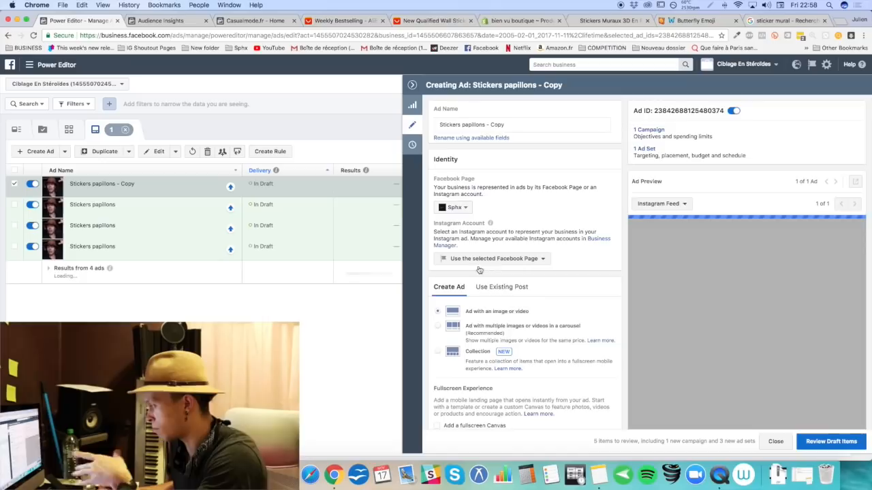
{"action": "scroll", "coordinate": [502, 286], "scroll_direction": "down", "scroll_amount": 2}
{"action": "left_click", "coordinate": [502, 235]}
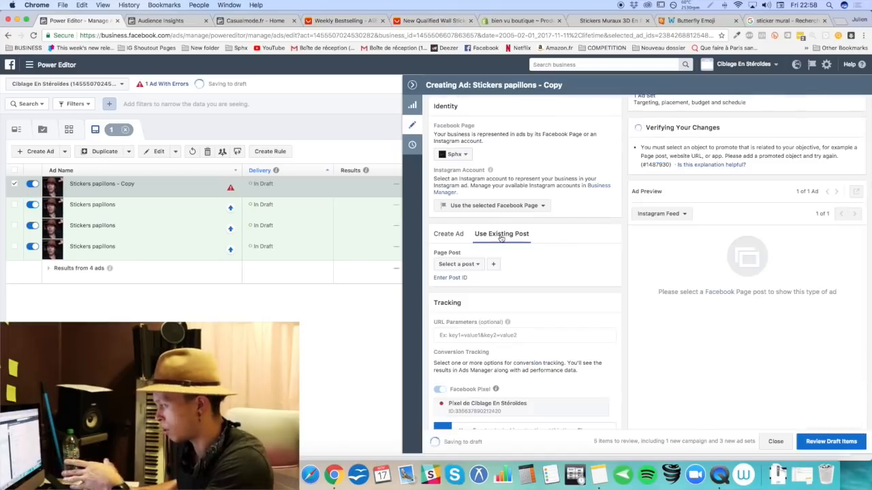
Step: Start a new page post for the ad copy and attach Youtube Ad.mp4 from the Desktop folder
{"action": "left_click", "coordinate": [495, 265]}
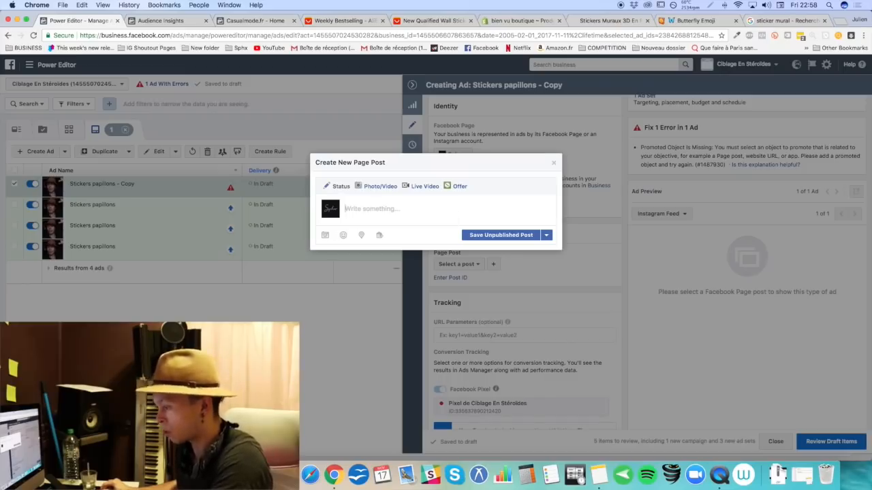
{"action": "left_click", "coordinate": [45, 475]}
{"action": "left_click", "coordinate": [541, 156]}
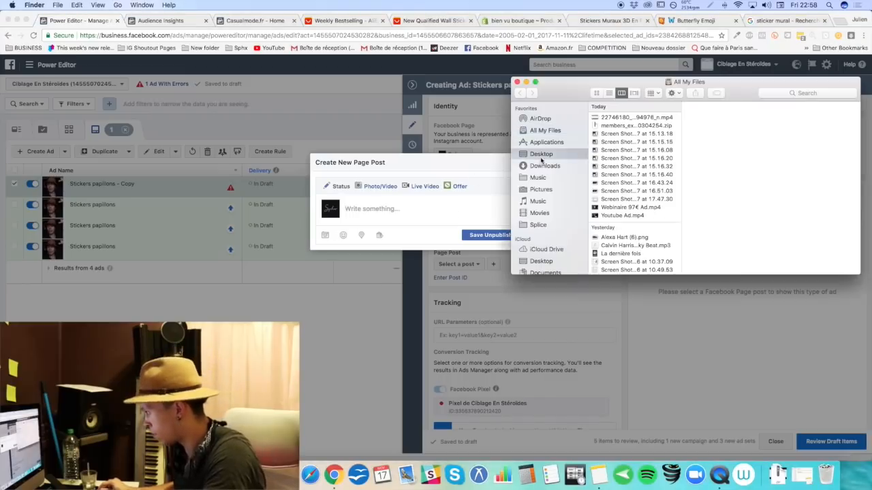
{"action": "left_click_drag", "start_coordinate": [614, 214], "coordinate": [371, 217]}
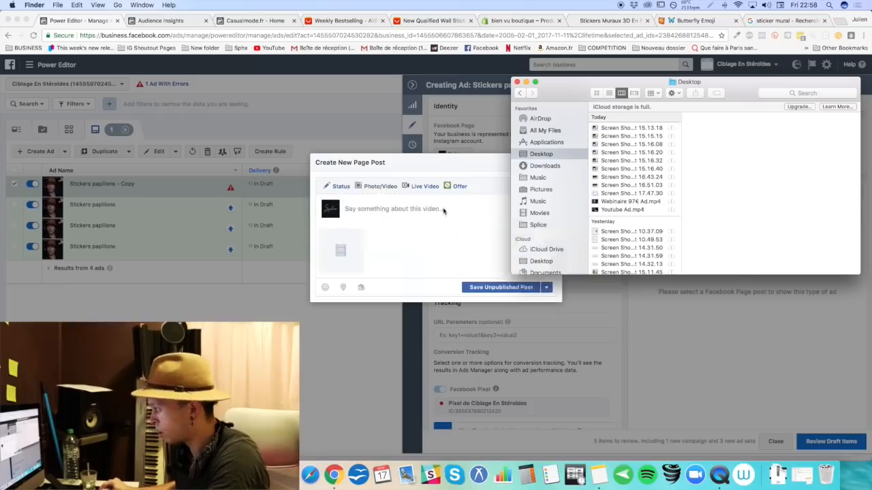
{"action": "left_click", "coordinate": [366, 216]}
{"action": "left_click", "coordinate": [384, 208]}
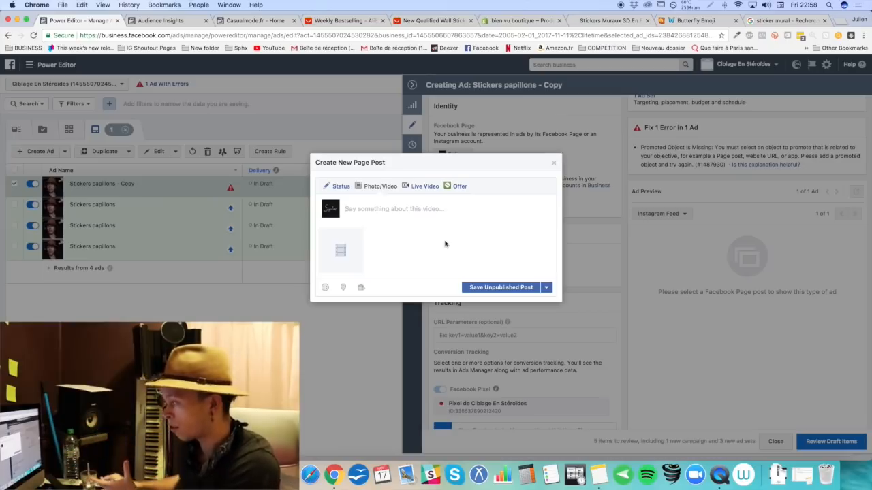
Step: Discard the new page post, reload Power Editor and reopen the "Stickers papillons - Copy" ad
{"action": "left_click", "coordinate": [555, 164]}
{"action": "left_click", "coordinate": [268, 207]}
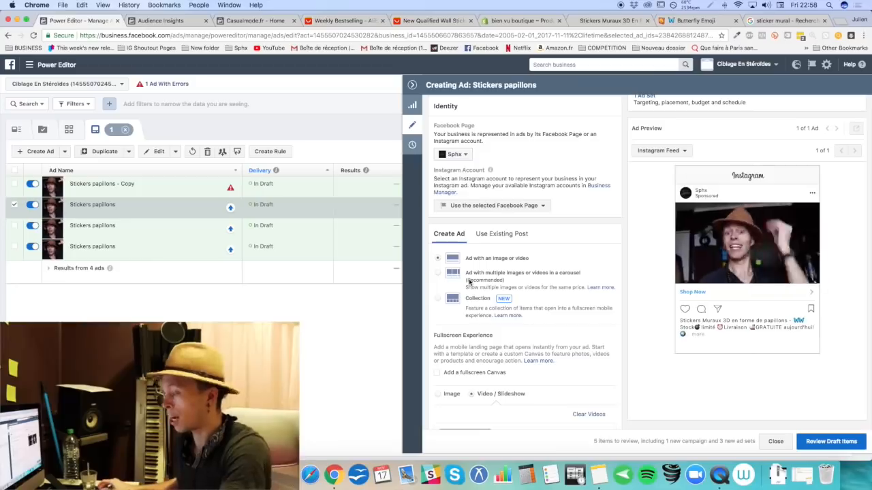
{"action": "key", "text": "super+r"}
{"action": "left_click", "coordinate": [497, 163]}
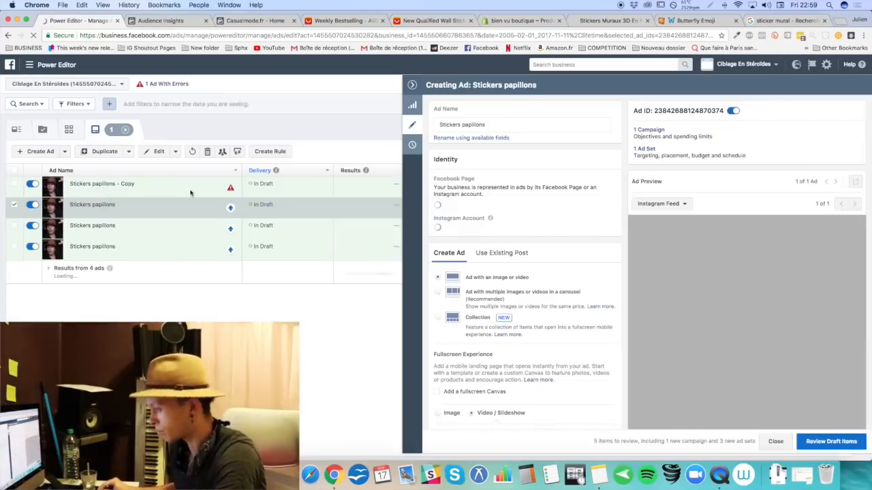
{"action": "left_click", "coordinate": [188, 185]}
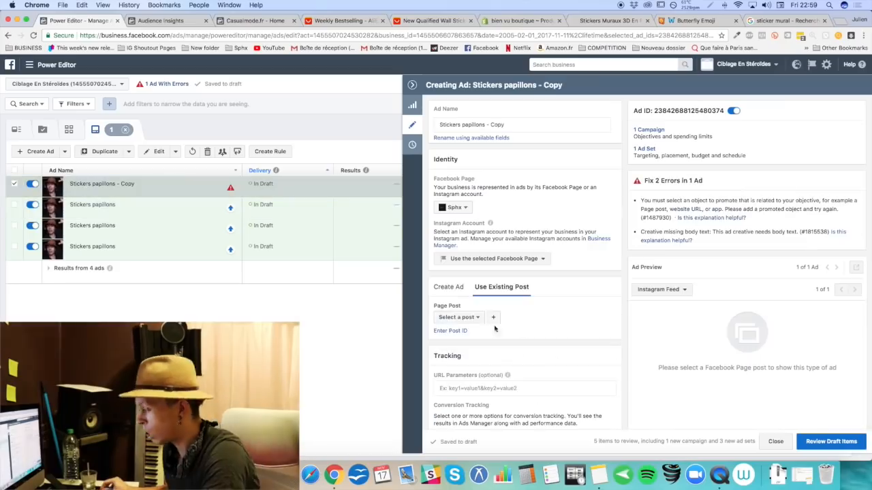
Step: Assign the existing "Voici les résultats d'une des campagnes" page post to the ad copy, and delete that copy
{"action": "left_click", "coordinate": [470, 321]}
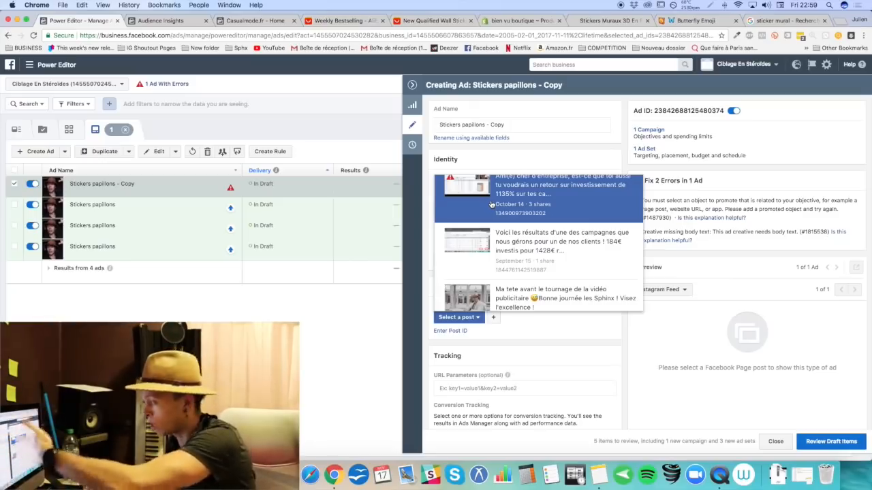
{"action": "left_click", "coordinate": [502, 250]}
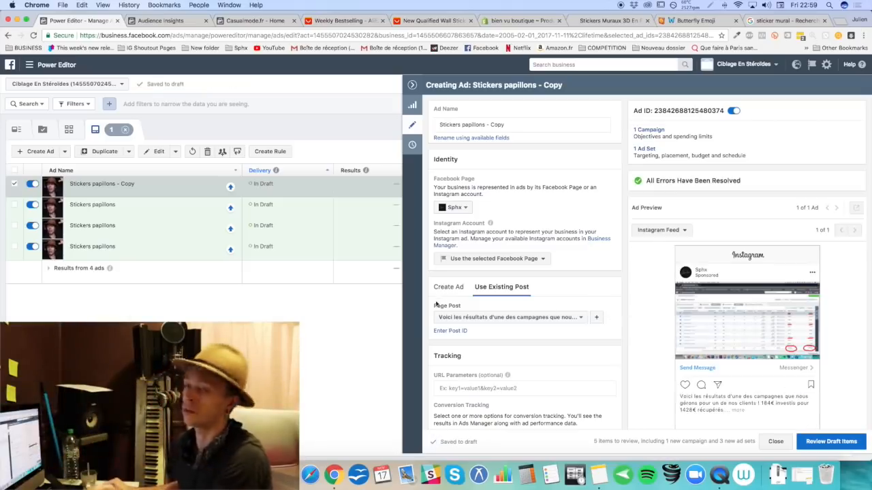
{"action": "left_click", "coordinate": [207, 151]}
{"action": "left_click", "coordinate": [511, 208]}
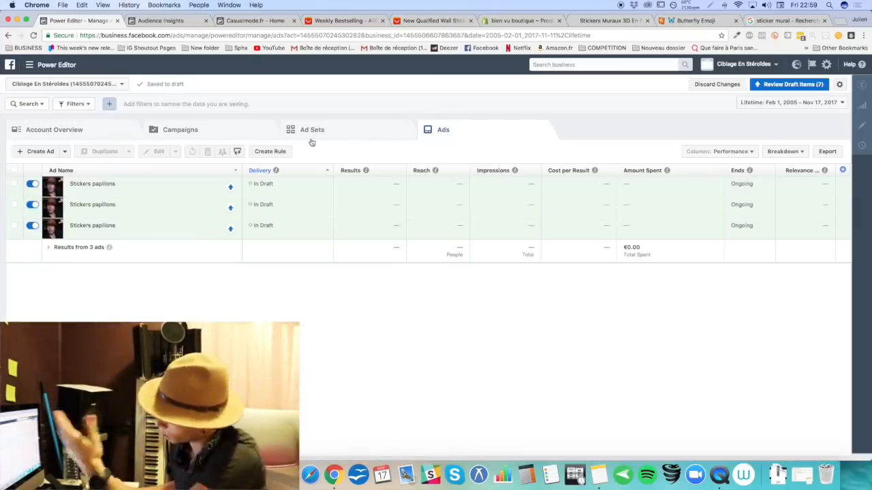
Step: Look over the three ad sets and the draft items to review, closing the review without confirming it
{"action": "left_click", "coordinate": [311, 140]}
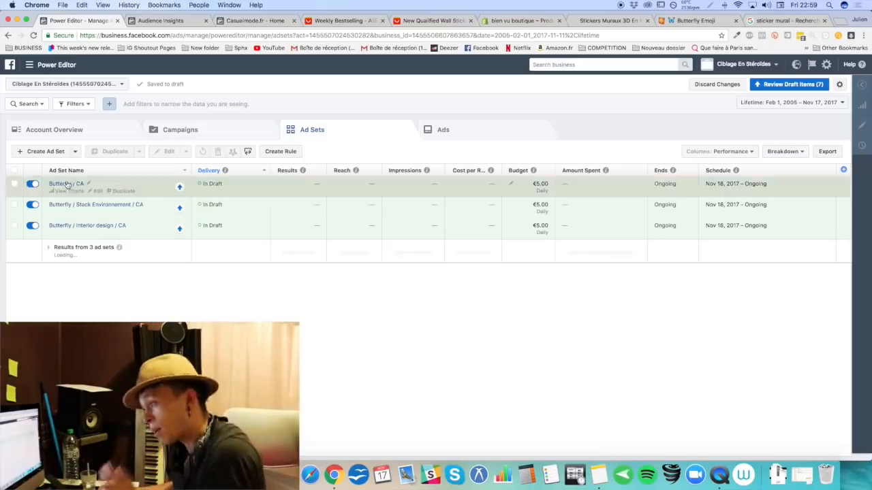
{"action": "left_click", "coordinate": [15, 170]}
{"action": "left_click", "coordinate": [15, 171]}
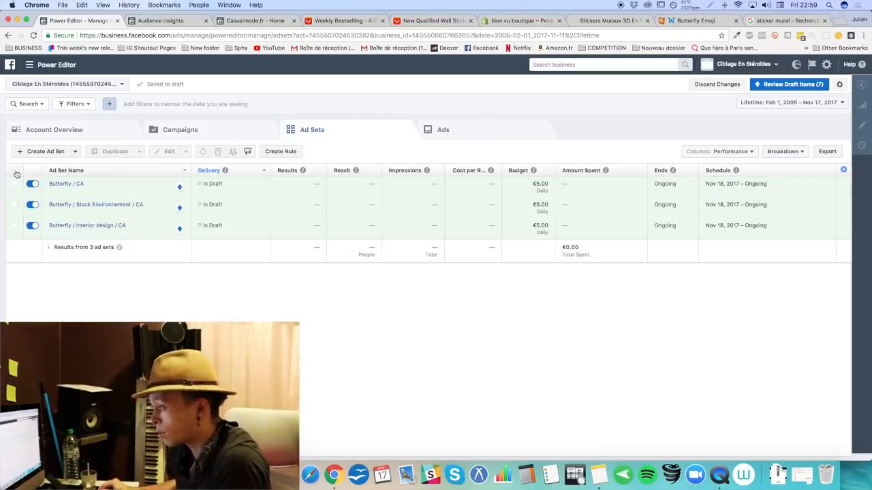
{"action": "left_click", "coordinate": [792, 85]}
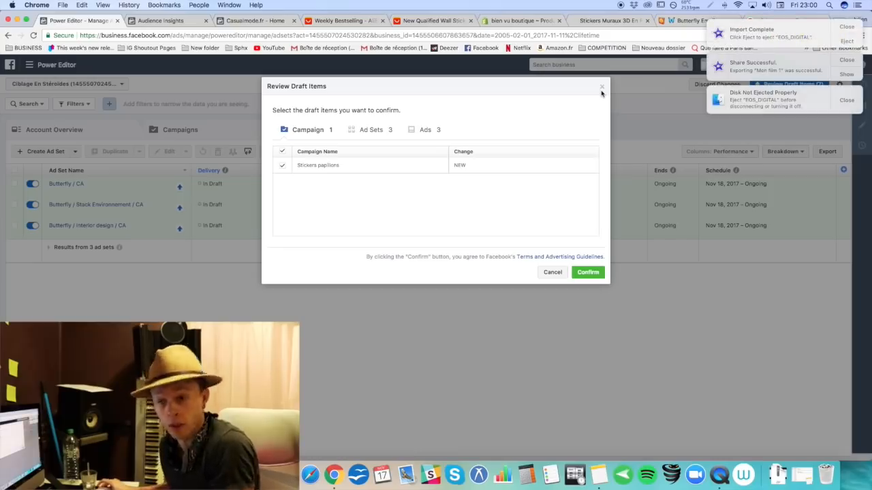
{"action": "left_click", "coordinate": [602, 86]}
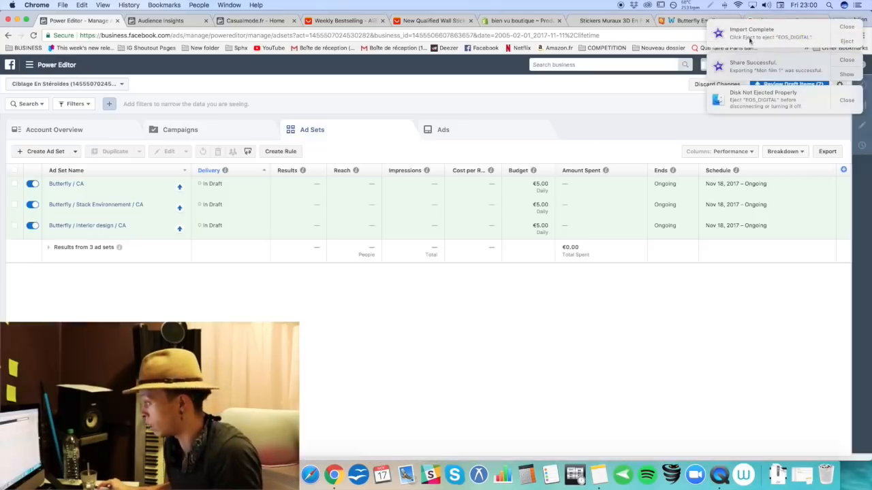
Step: Dismiss the import, share and disk ejection notifications covering the ad set view
{"action": "left_click", "coordinate": [845, 28]}
{"action": "left_click", "coordinate": [845, 27]}
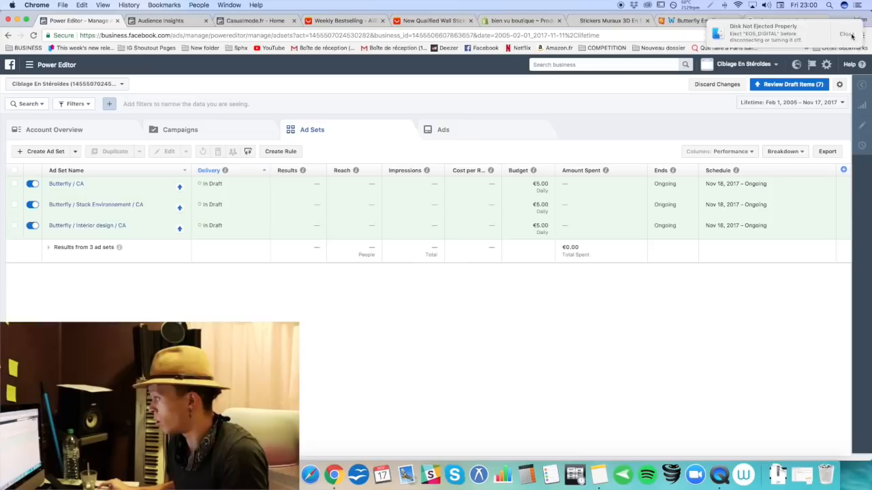
{"action": "left_click", "coordinate": [845, 27]}
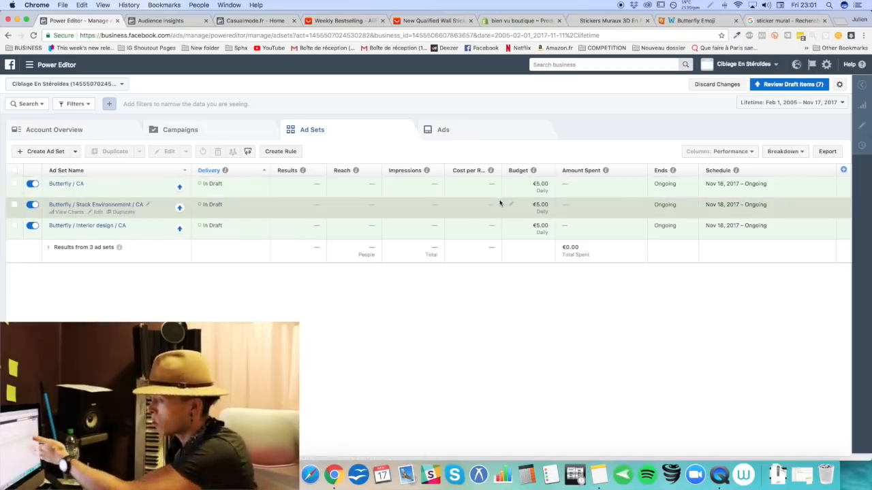
Step: Check the sale price on the butterfly wall stickers product page, and return to the ad sets in Power Editor
{"action": "left_click", "coordinate": [608, 21]}
{"action": "left_click_drag", "start_coordinate": [579, 244], "coordinate": [616, 245]}
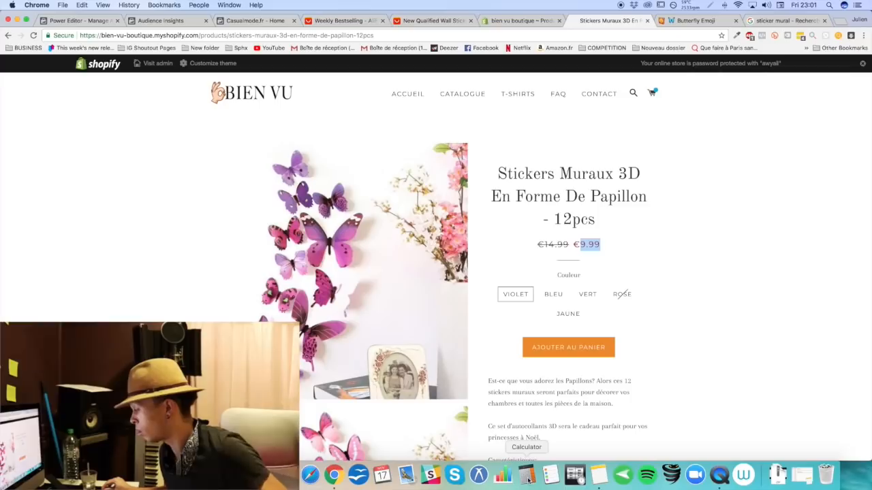
{"action": "left_click", "coordinate": [232, 26]}
{"action": "left_click", "coordinate": [153, 19]}
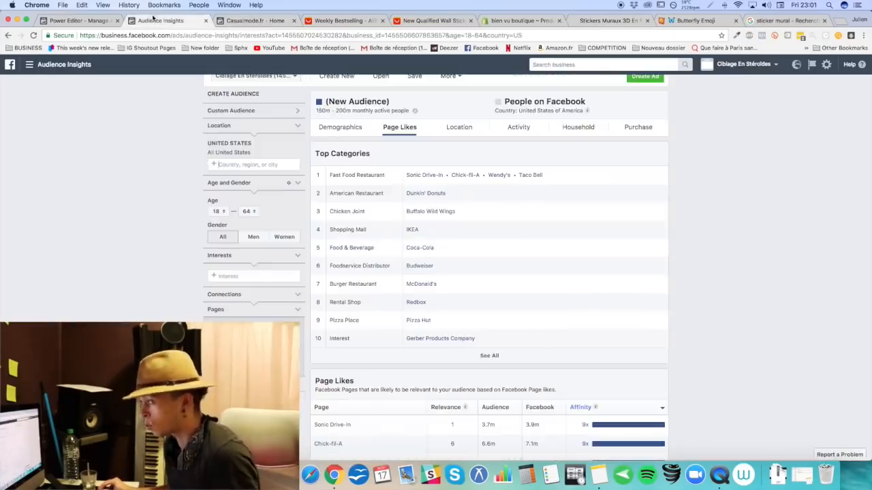
{"action": "left_click", "coordinate": [109, 20]}
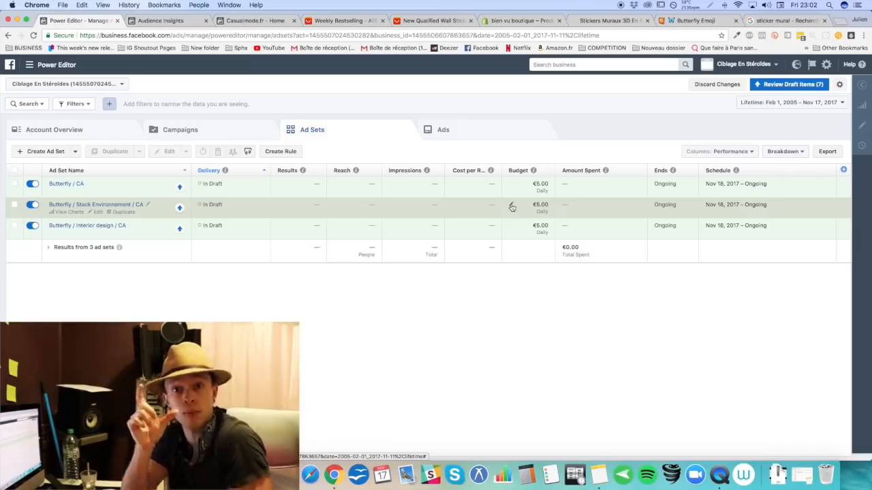
Step: Open the Butterfly / Stack Environnement / CA ad set for editing and examine its estimated daily reach and conversions
{"action": "left_click", "coordinate": [94, 212]}
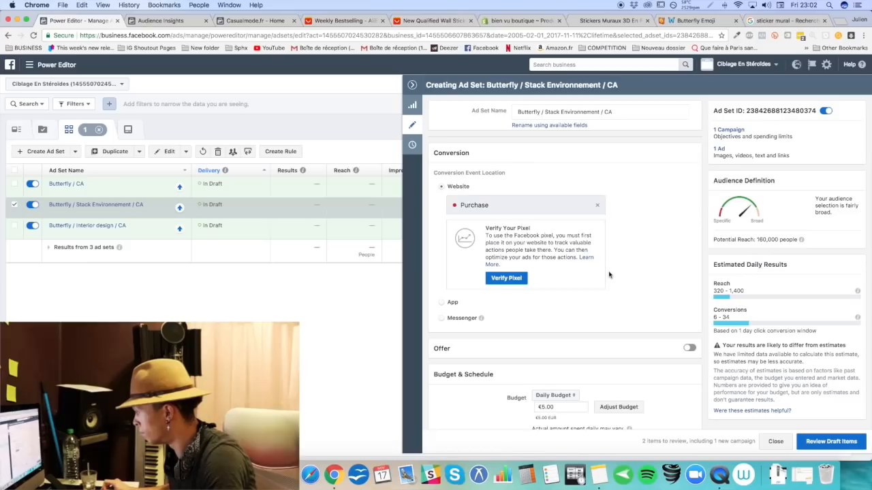
{"action": "scroll", "coordinate": [610, 275], "scroll_direction": "down", "scroll_amount": 5}
{"action": "scroll", "coordinate": [683, 239], "scroll_direction": "up", "scroll_amount": 3}
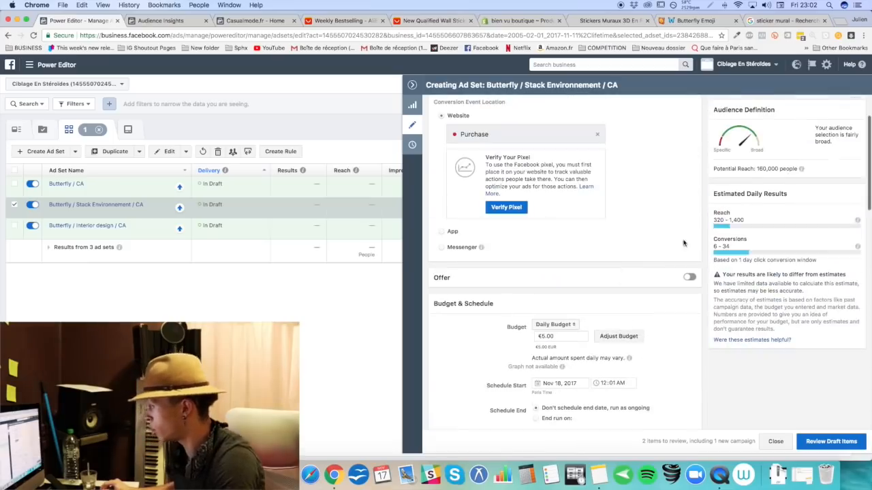
{"action": "left_click_drag", "start_coordinate": [714, 221], "coordinate": [749, 225]}
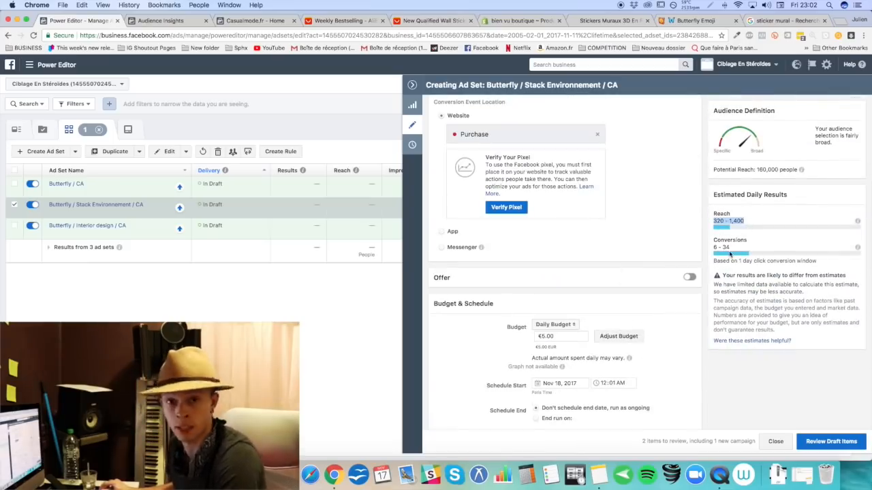
{"action": "scroll", "coordinate": [537, 216], "scroll_direction": "up", "scroll_amount": 1}
{"action": "scroll", "coordinate": [537, 216], "scroll_direction": "down", "scroll_amount": 1}
Step: Try daily budgets of €10 and €20 on the Butterfly / Stack Environnement / CA ad set to compare the estimated results
{"action": "left_click", "coordinate": [552, 319]}
{"action": "left_click", "coordinate": [601, 298]}
{"action": "double_click", "coordinate": [554, 330]}
{"action": "type", "text": "10"}
{"action": "left_click", "coordinate": [652, 313]}
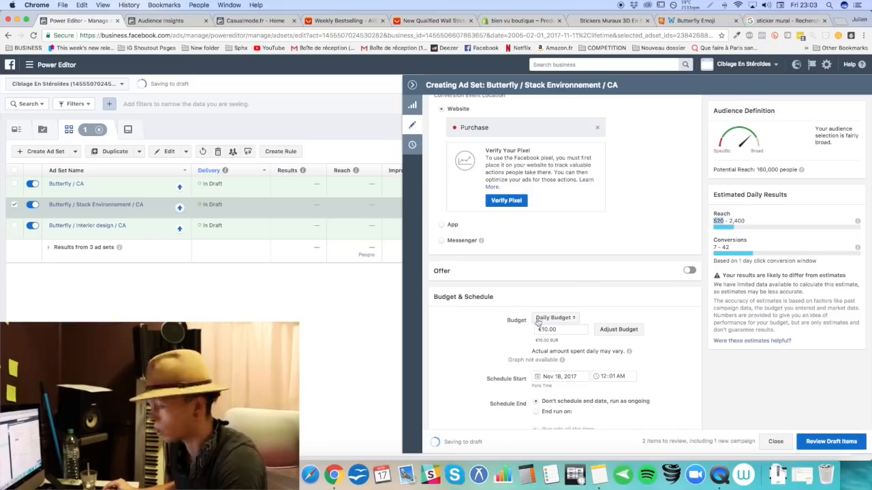
{"action": "left_click_drag", "start_coordinate": [550, 330], "coordinate": [532, 331]}
{"action": "type", "text": "20"}
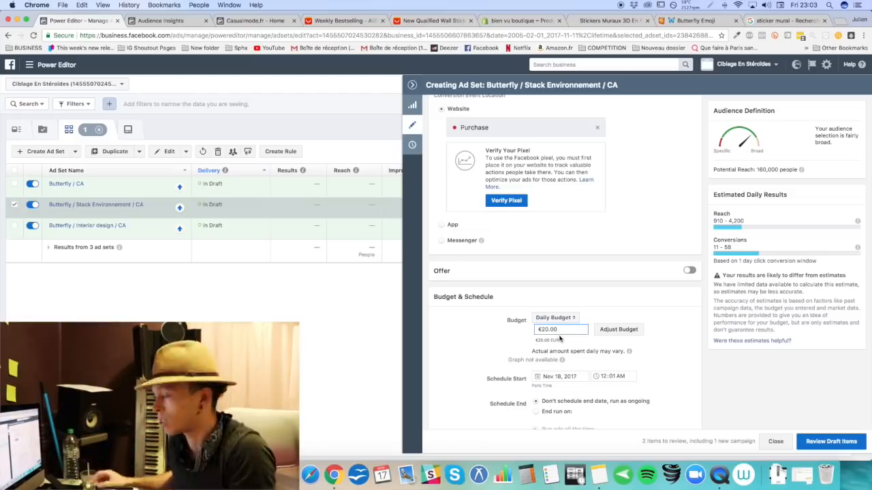
Step: Set the daily budget of the Butterfly / Stack Environnement / CA ad set to €5
{"action": "triple_click", "coordinate": [569, 329]}
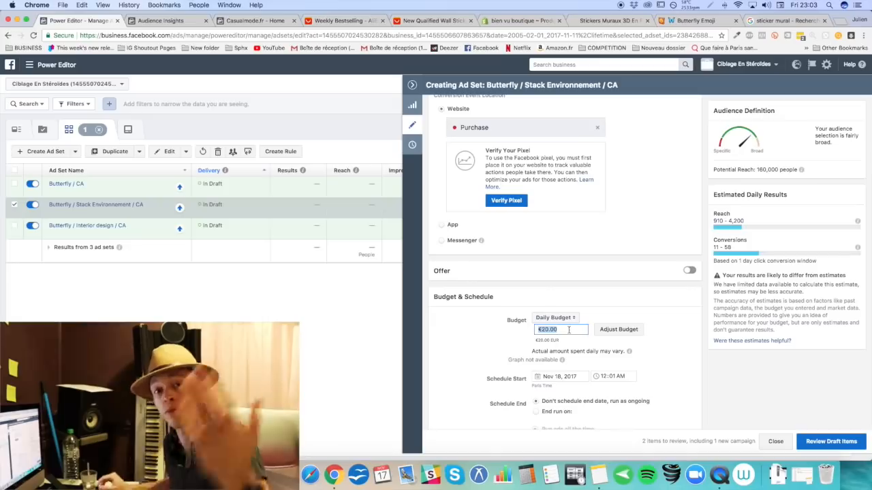
{"action": "type", "text": "5"}
{"action": "left_click", "coordinate": [504, 329]}
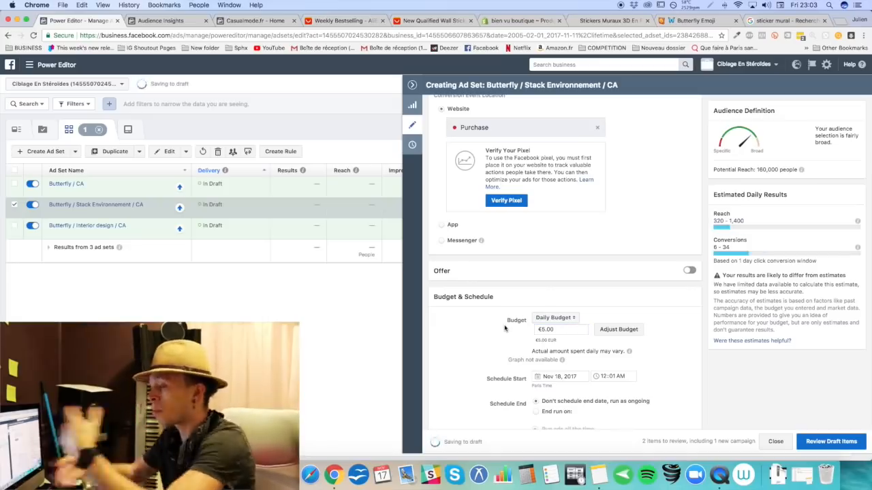